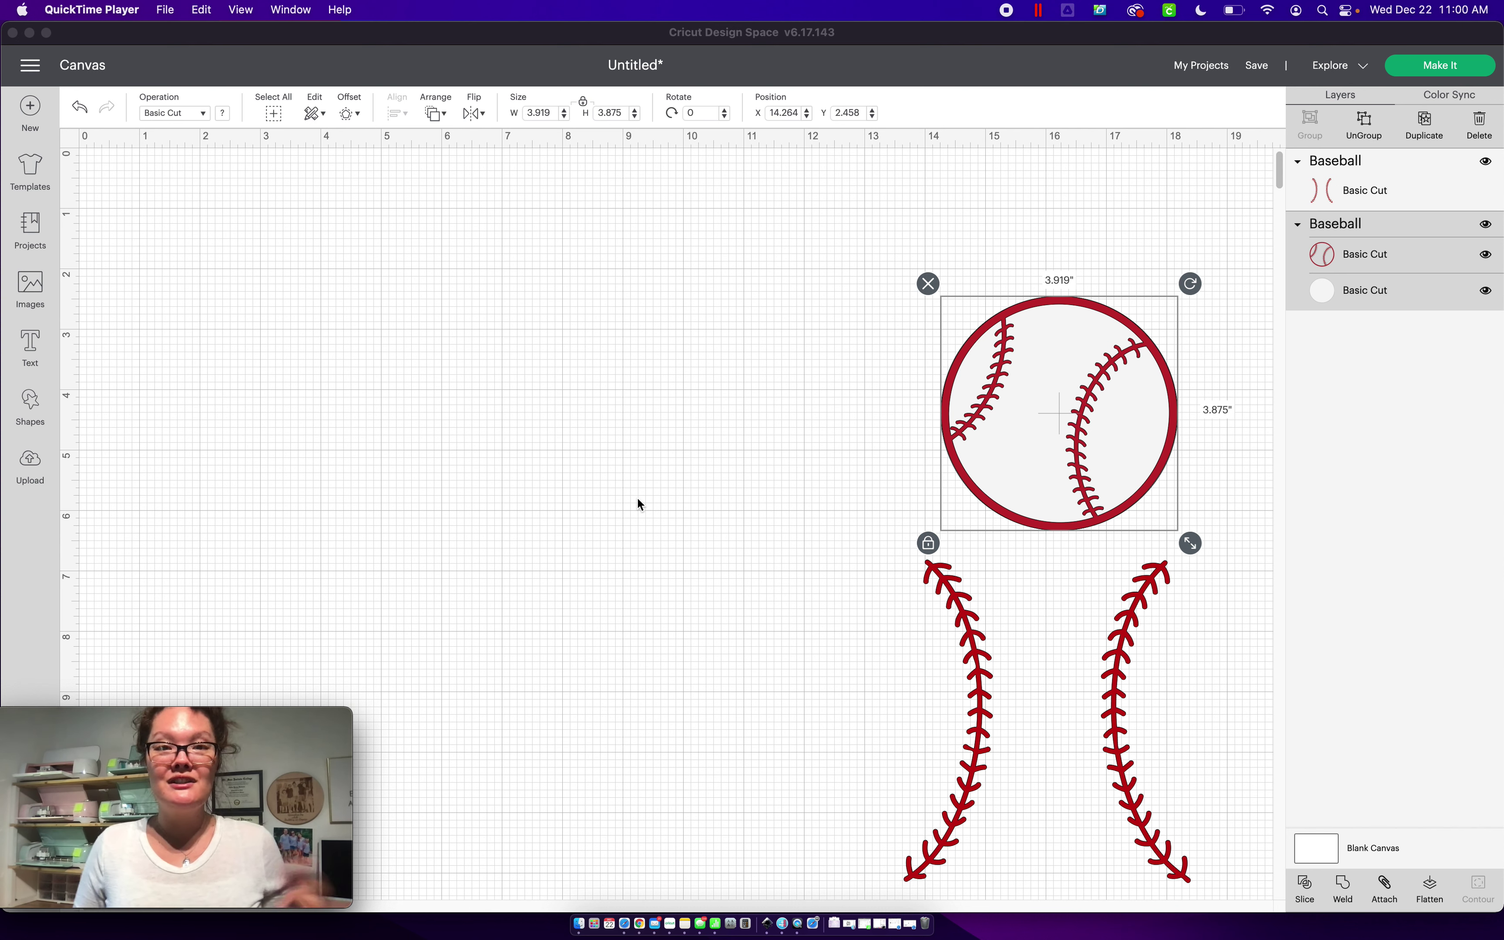
Add a circle to the empty canvas area and duplicate it so the copy partly overlaps the original
left_click(32, 405)
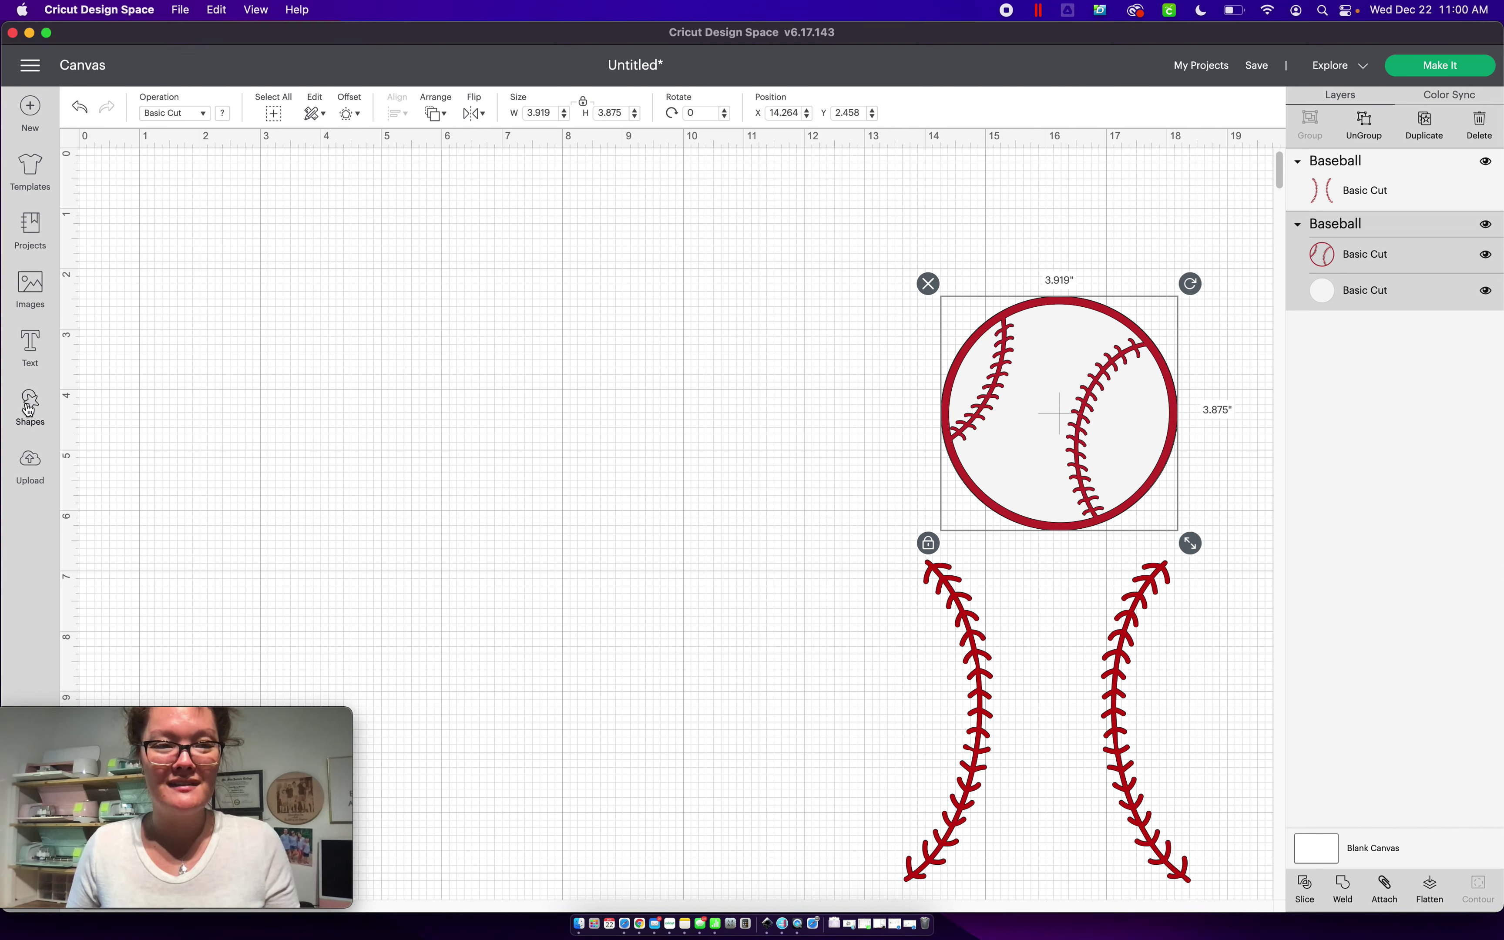
left_click(30, 405)
left_click(253, 414)
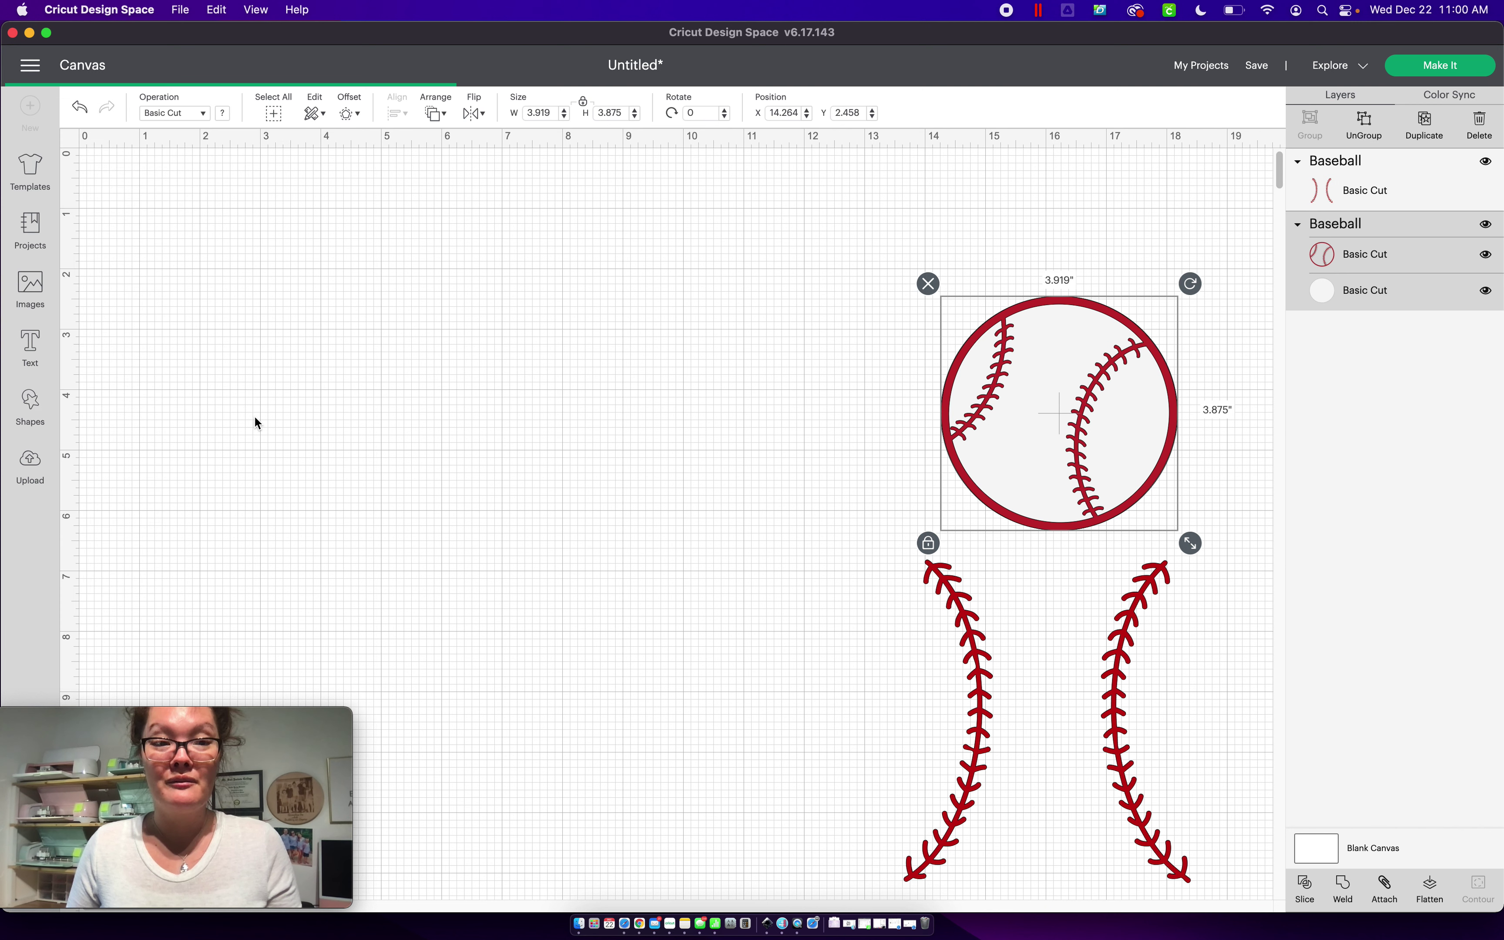
left_click_drag(185, 209, 422, 292)
key("super+d")
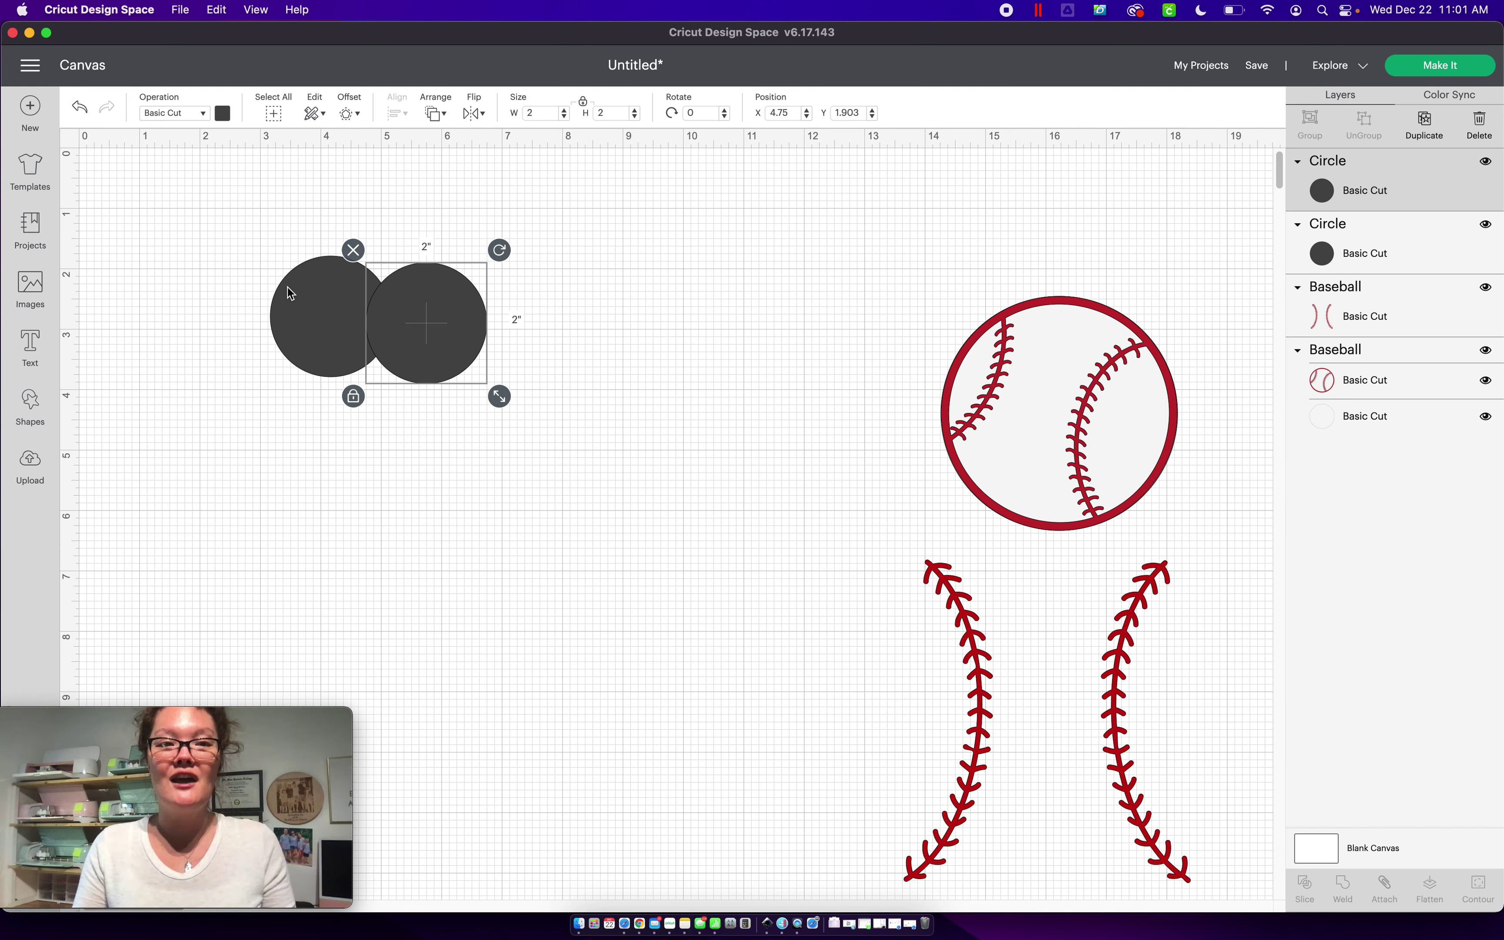
left_click_drag(374, 330, 371, 328)
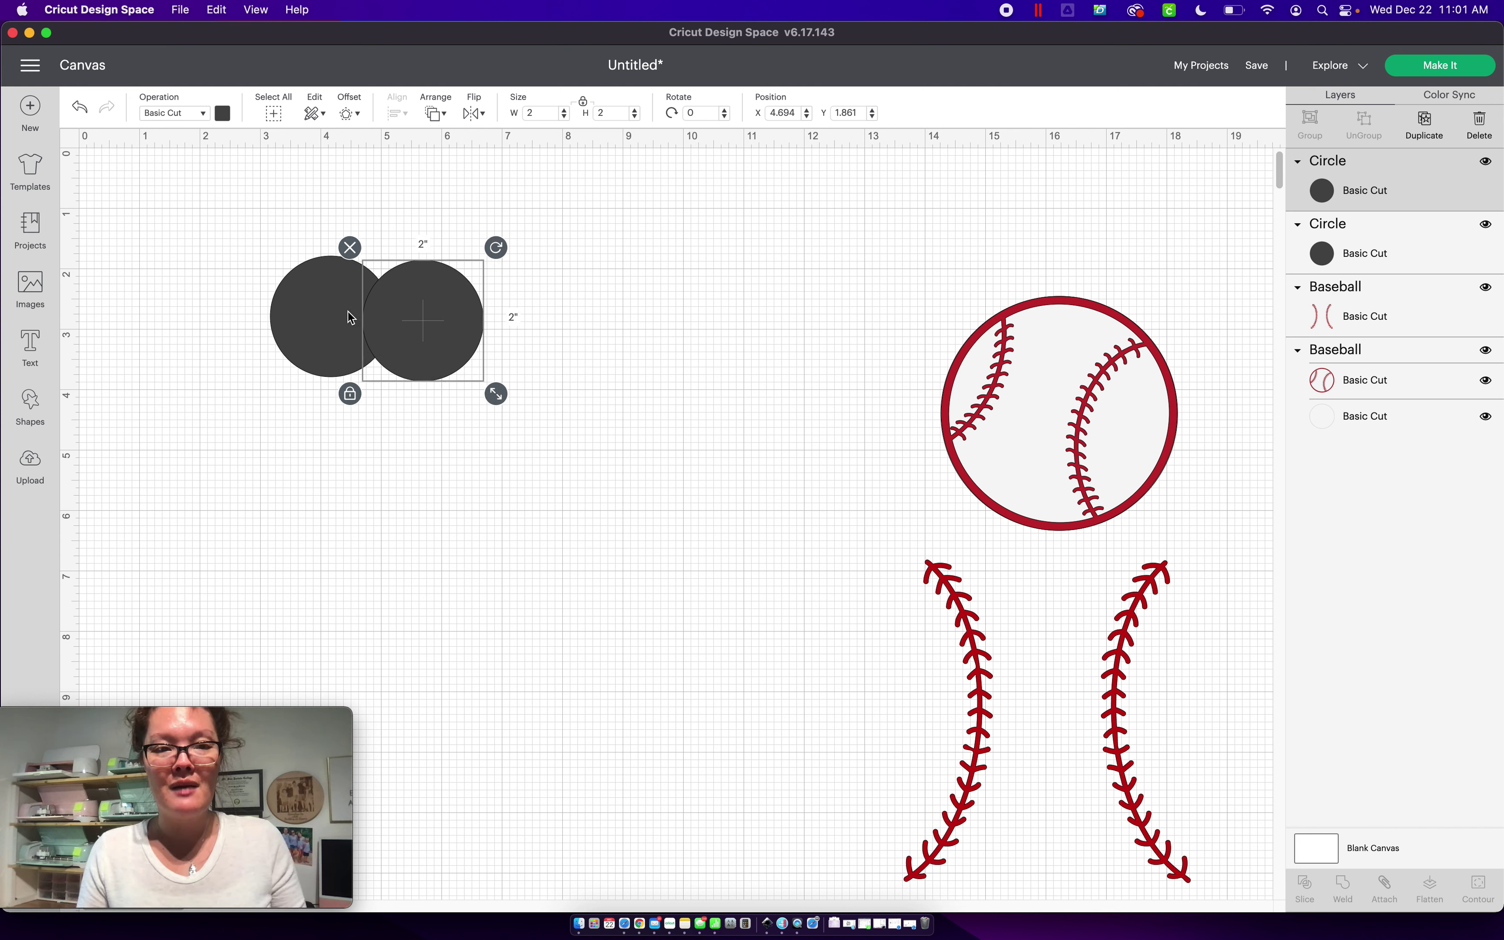
Slice the two overlapping circles and move the resulting pieces apart
left_click(286, 294, "shift")
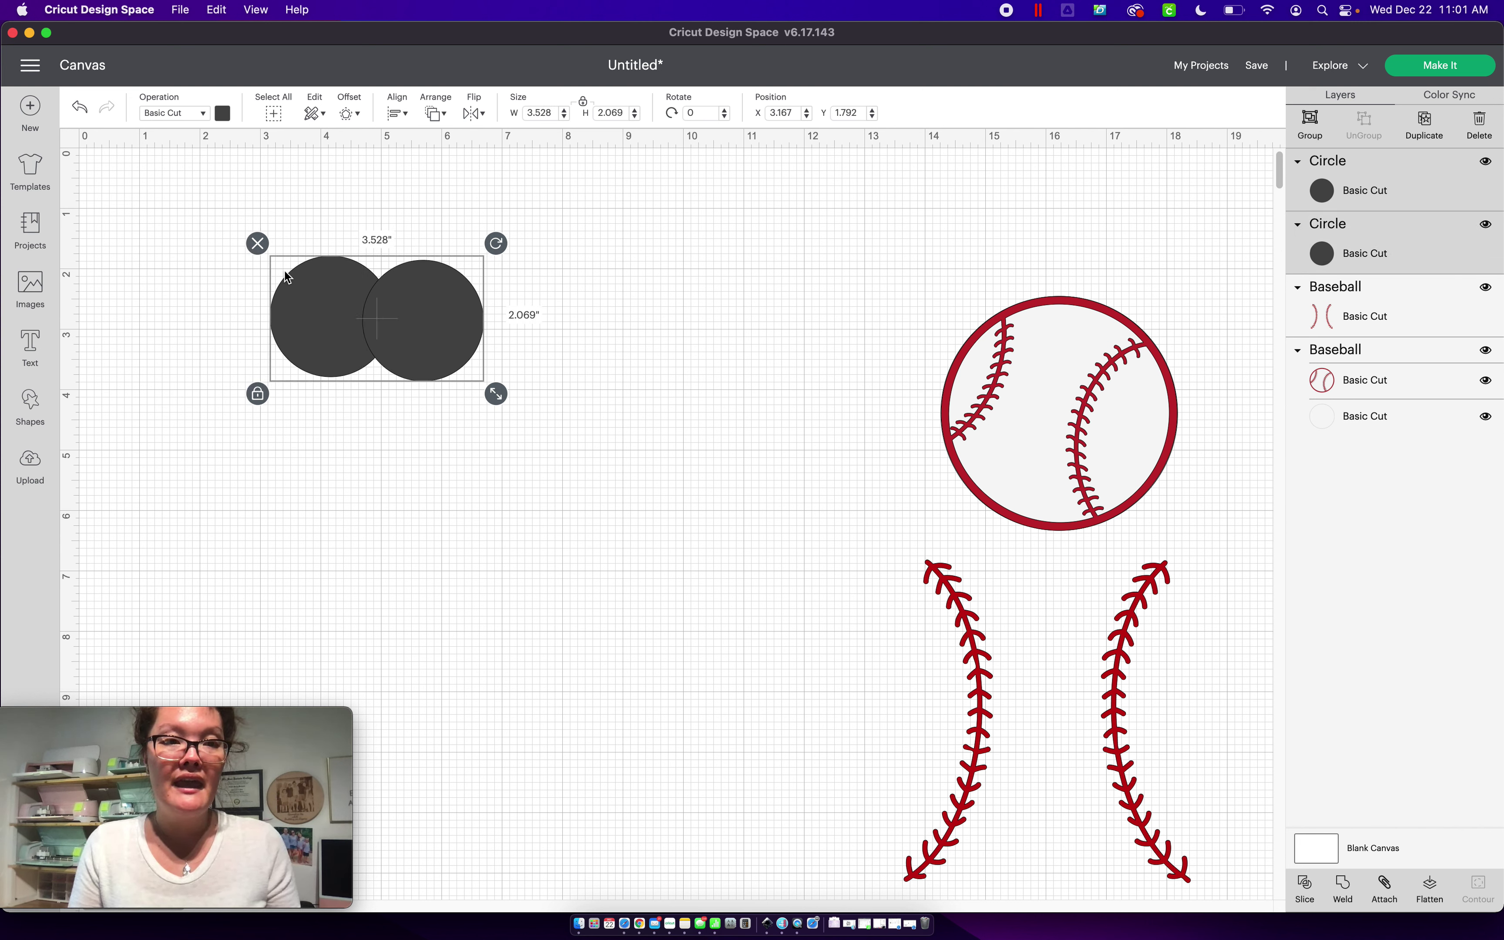
left_click(1305, 896)
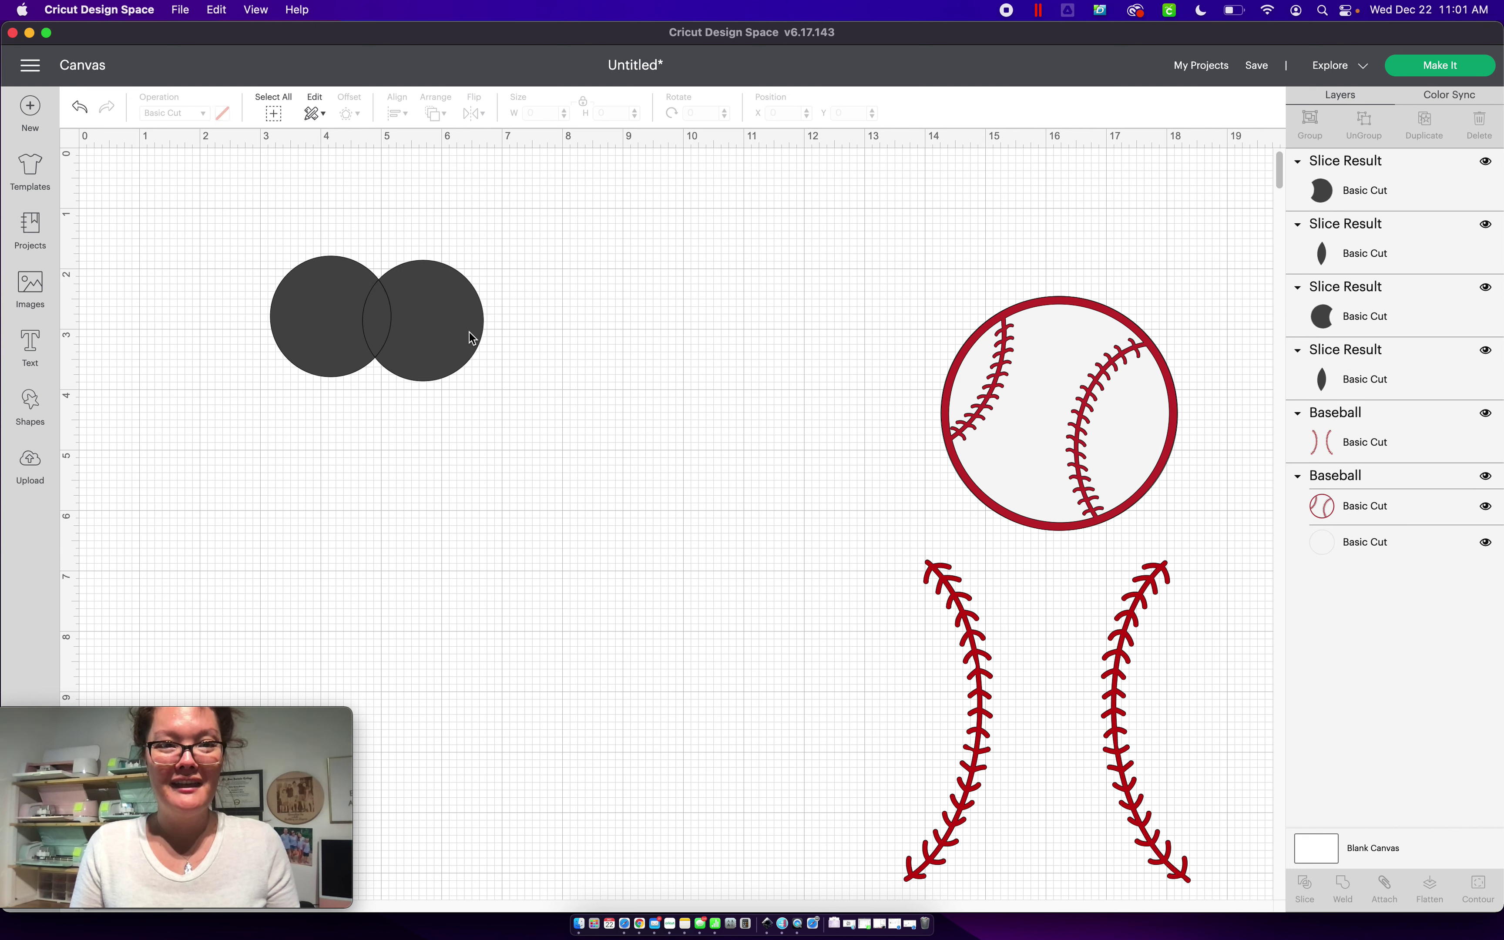
left_click_drag(470, 336, 505, 335)
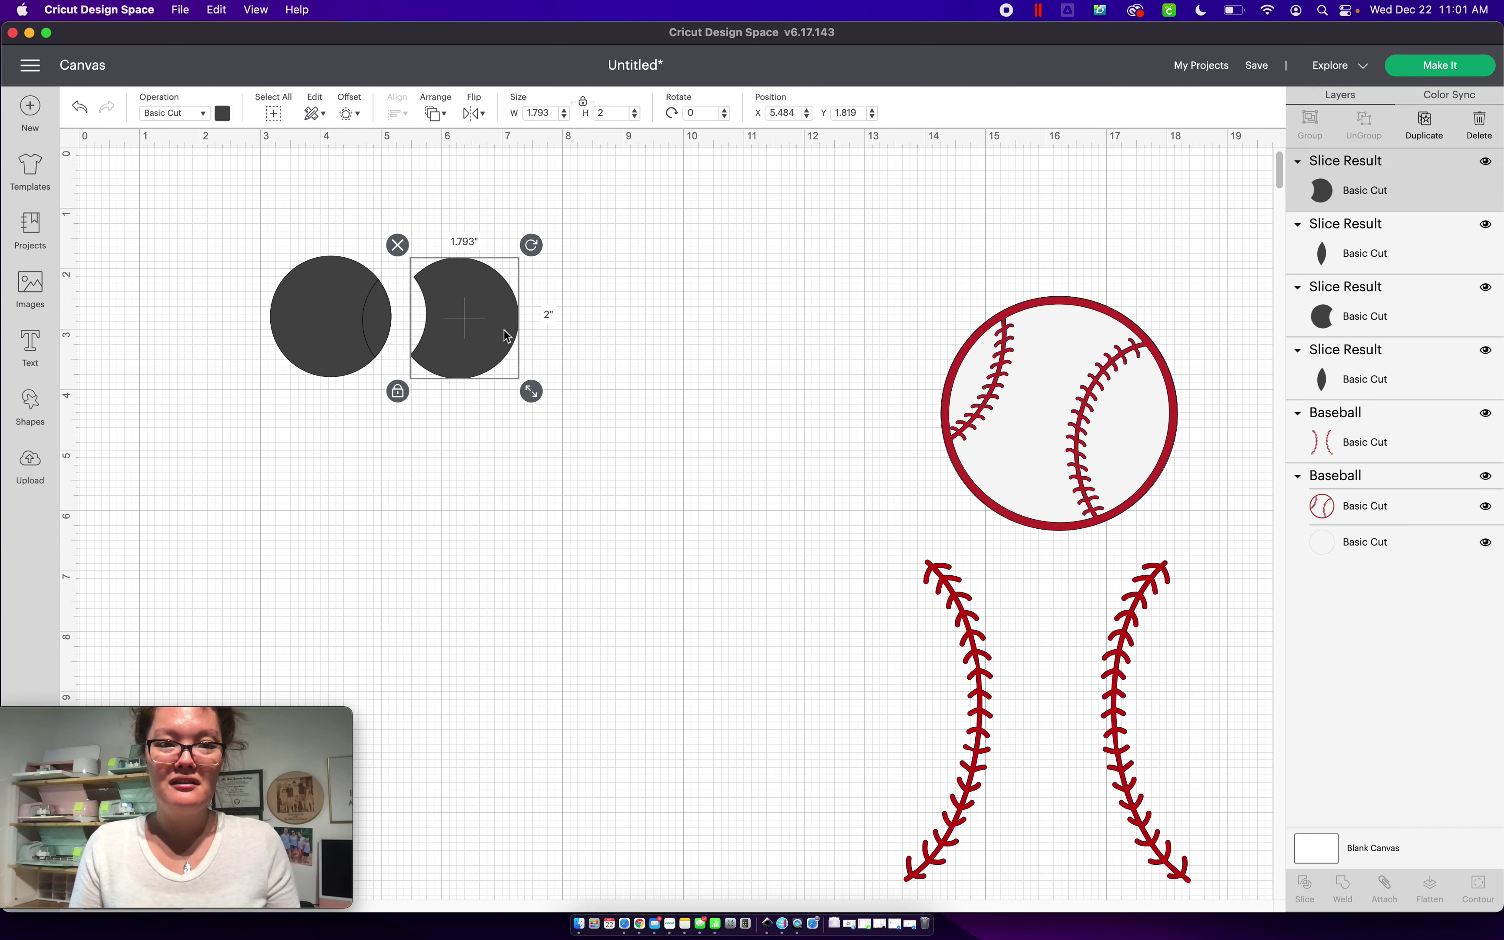
left_click_drag(309, 295, 258, 294)
left_click(379, 320)
left_click_drag(379, 320, 370, 363)
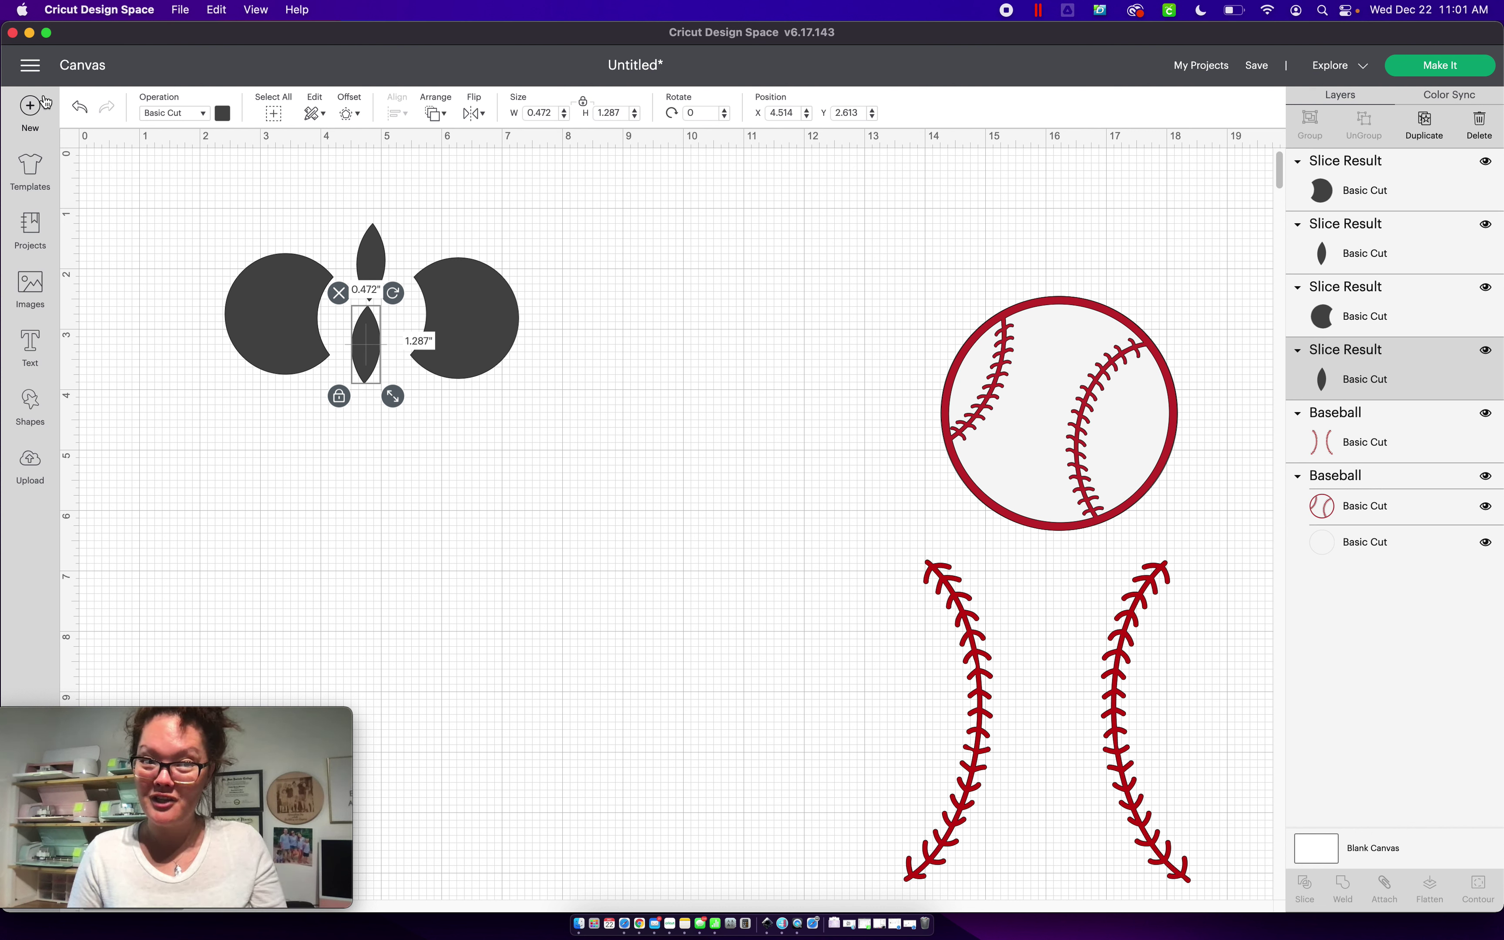
Undo the moves of the sliced pieces and the slice itself
left_click(80, 109)
left_click(80, 108)
left_click(79, 110)
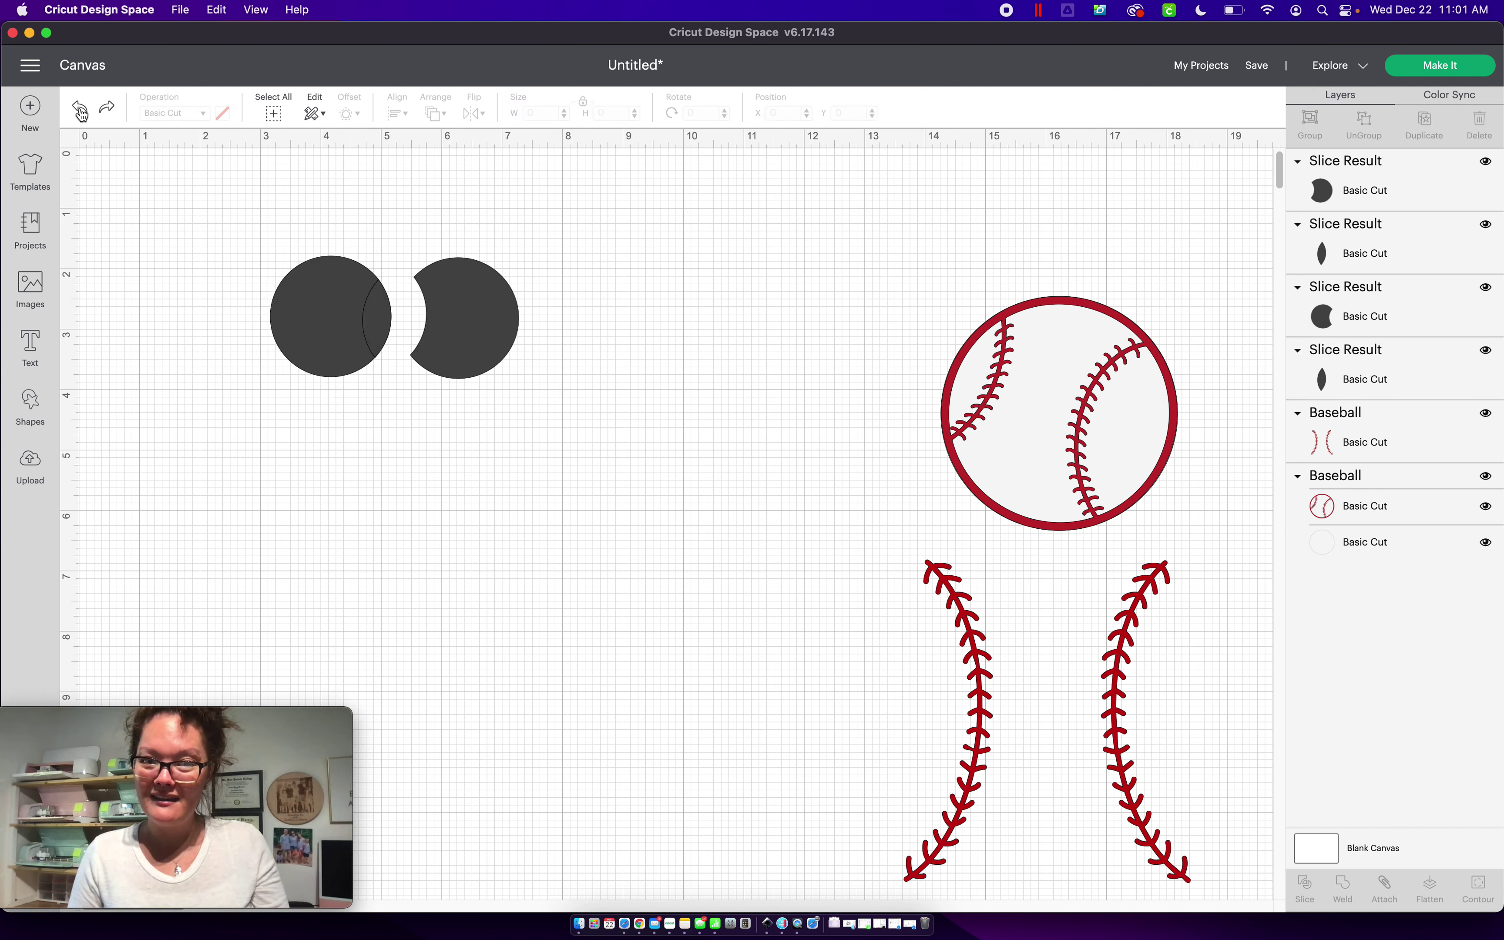
left_click(80, 109)
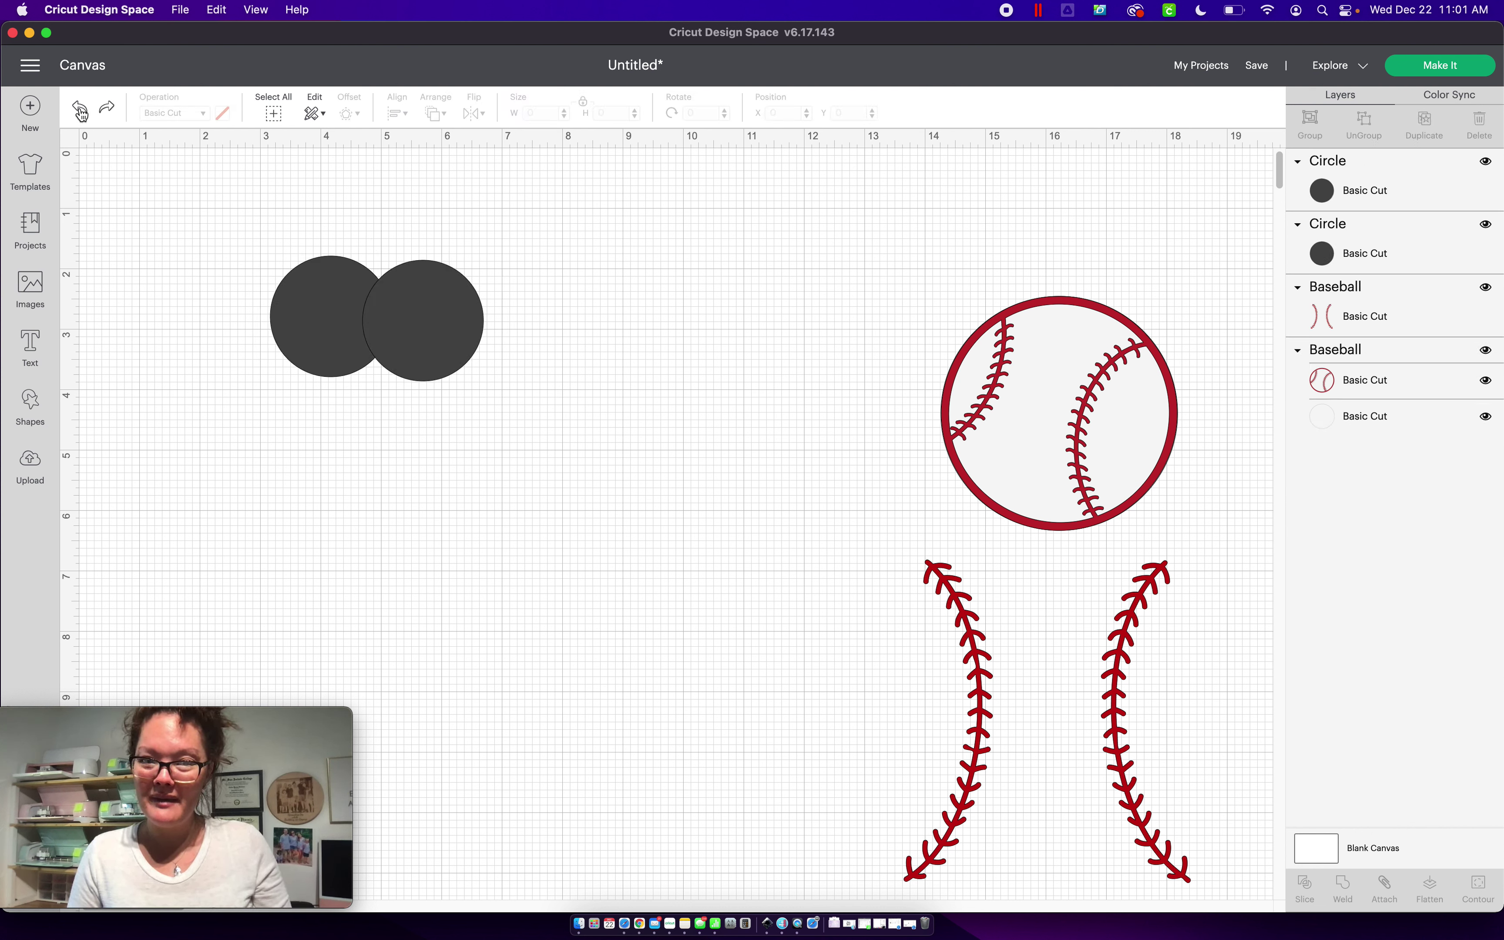
Reposition the second circle beside the first so their edges overlap only slightly
left_click_drag(437, 322, 483, 313)
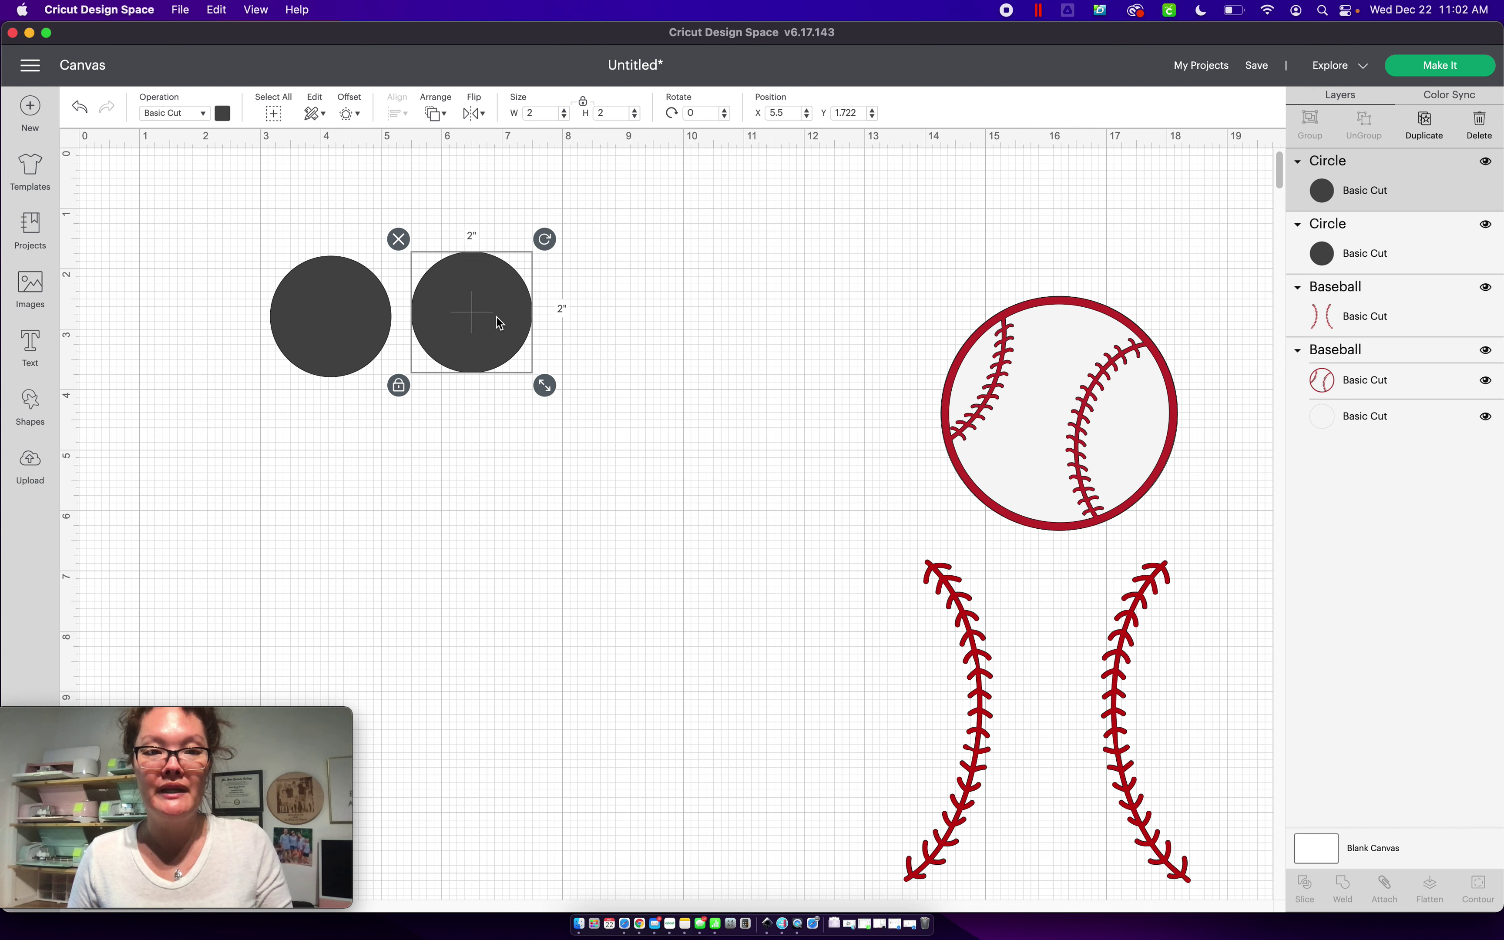
left_click_drag(497, 318, 484, 328)
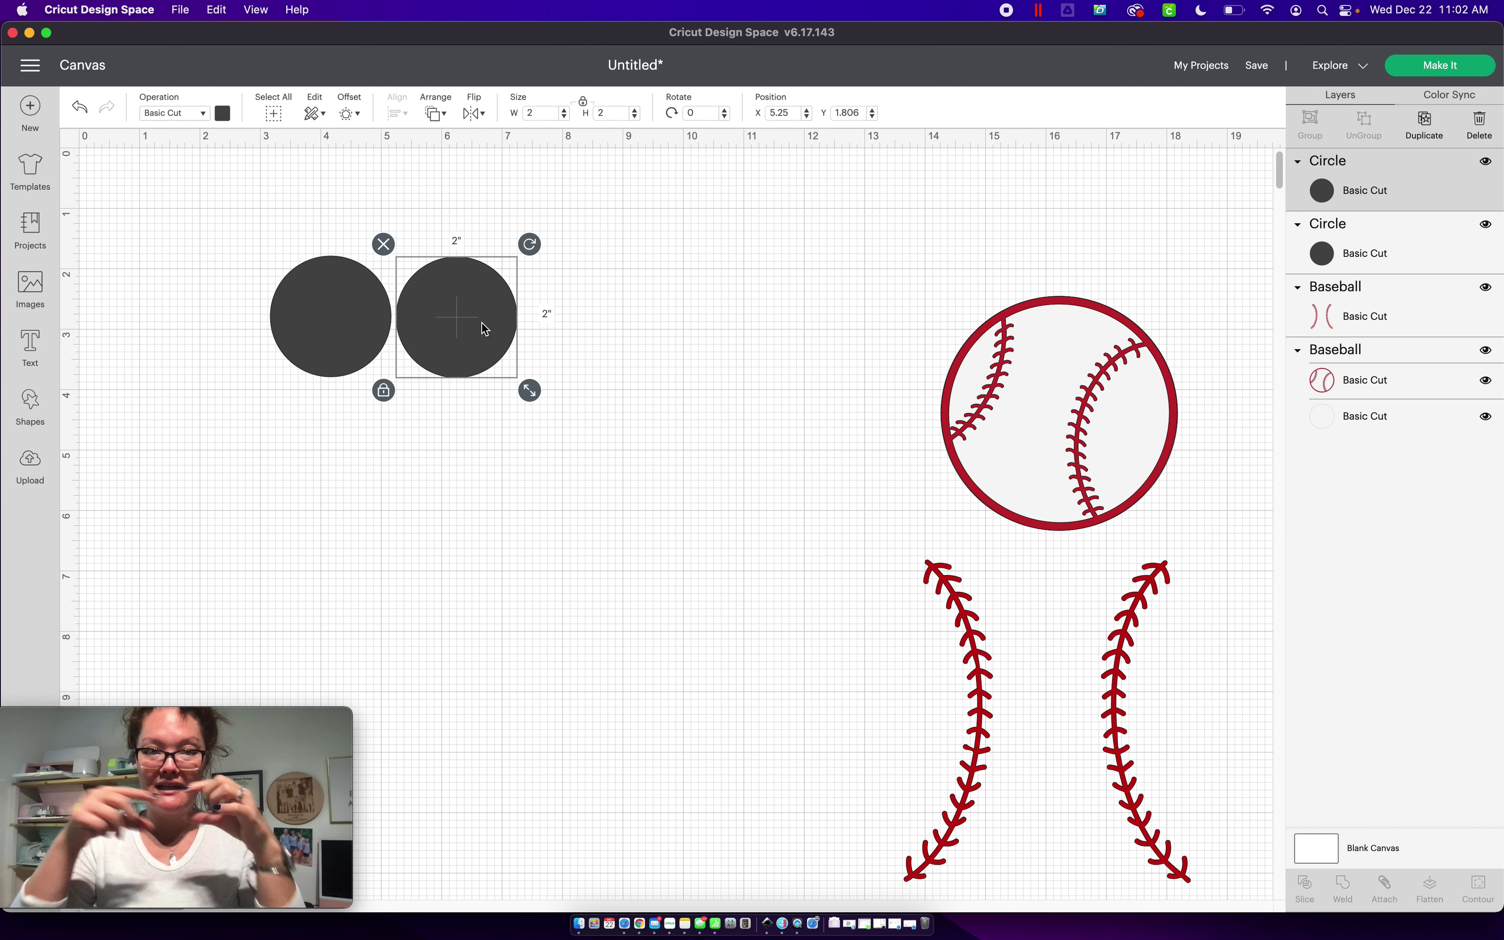
left_click_drag(484, 328, 476, 326)
left_click(336, 415)
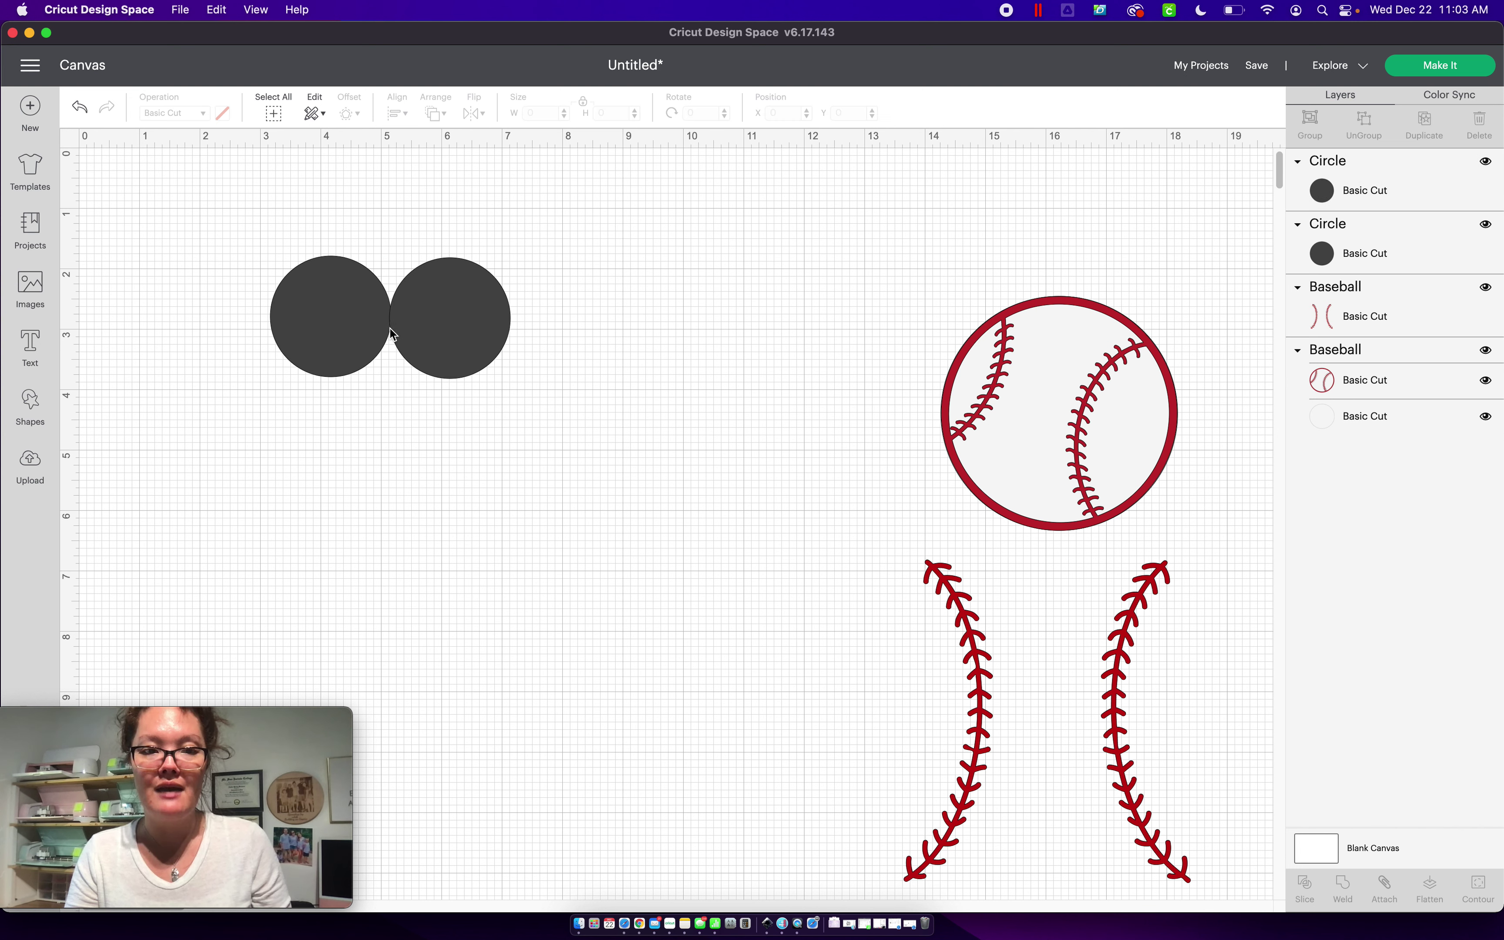
Weld the two slightly overlapping circles into a single shape
left_click(339, 303)
left_click(482, 331, "shift")
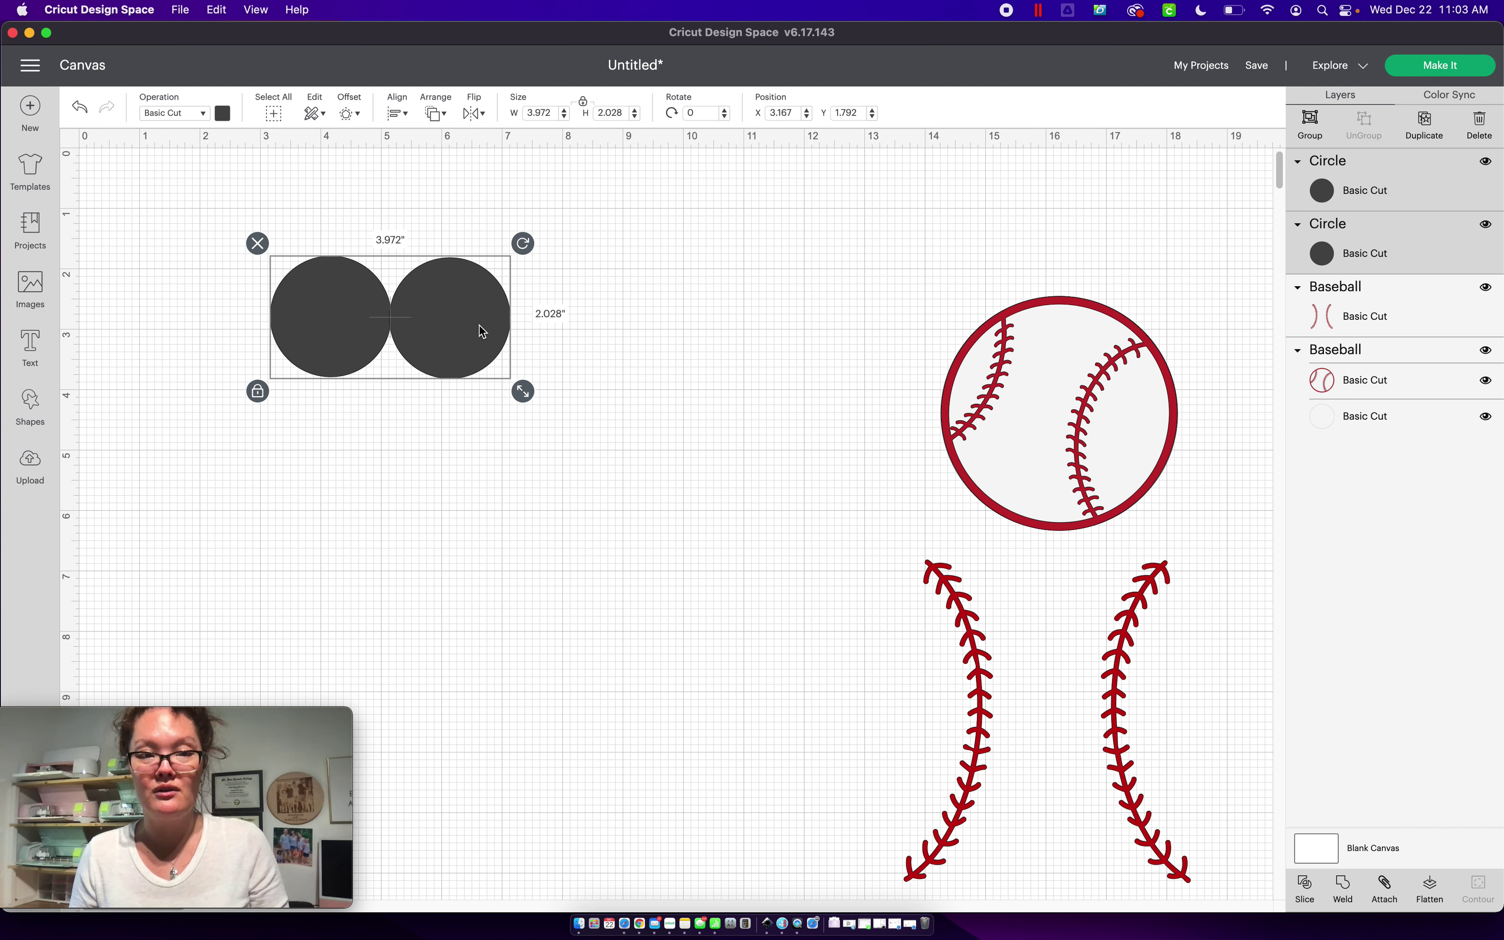
left_click(583, 352)
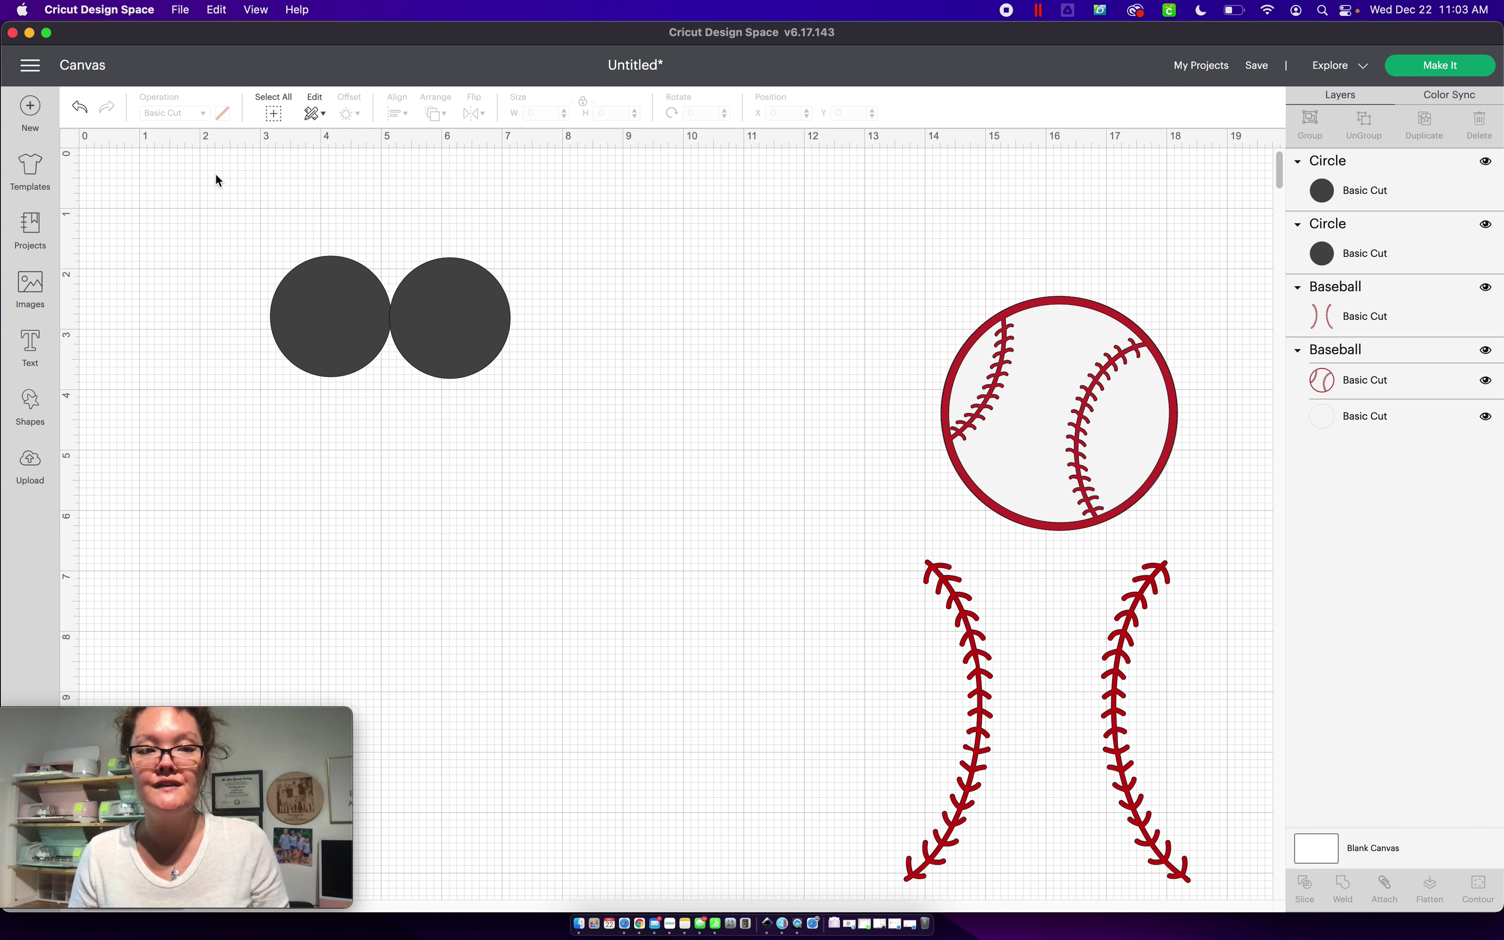
left_click_drag(215, 174, 595, 432)
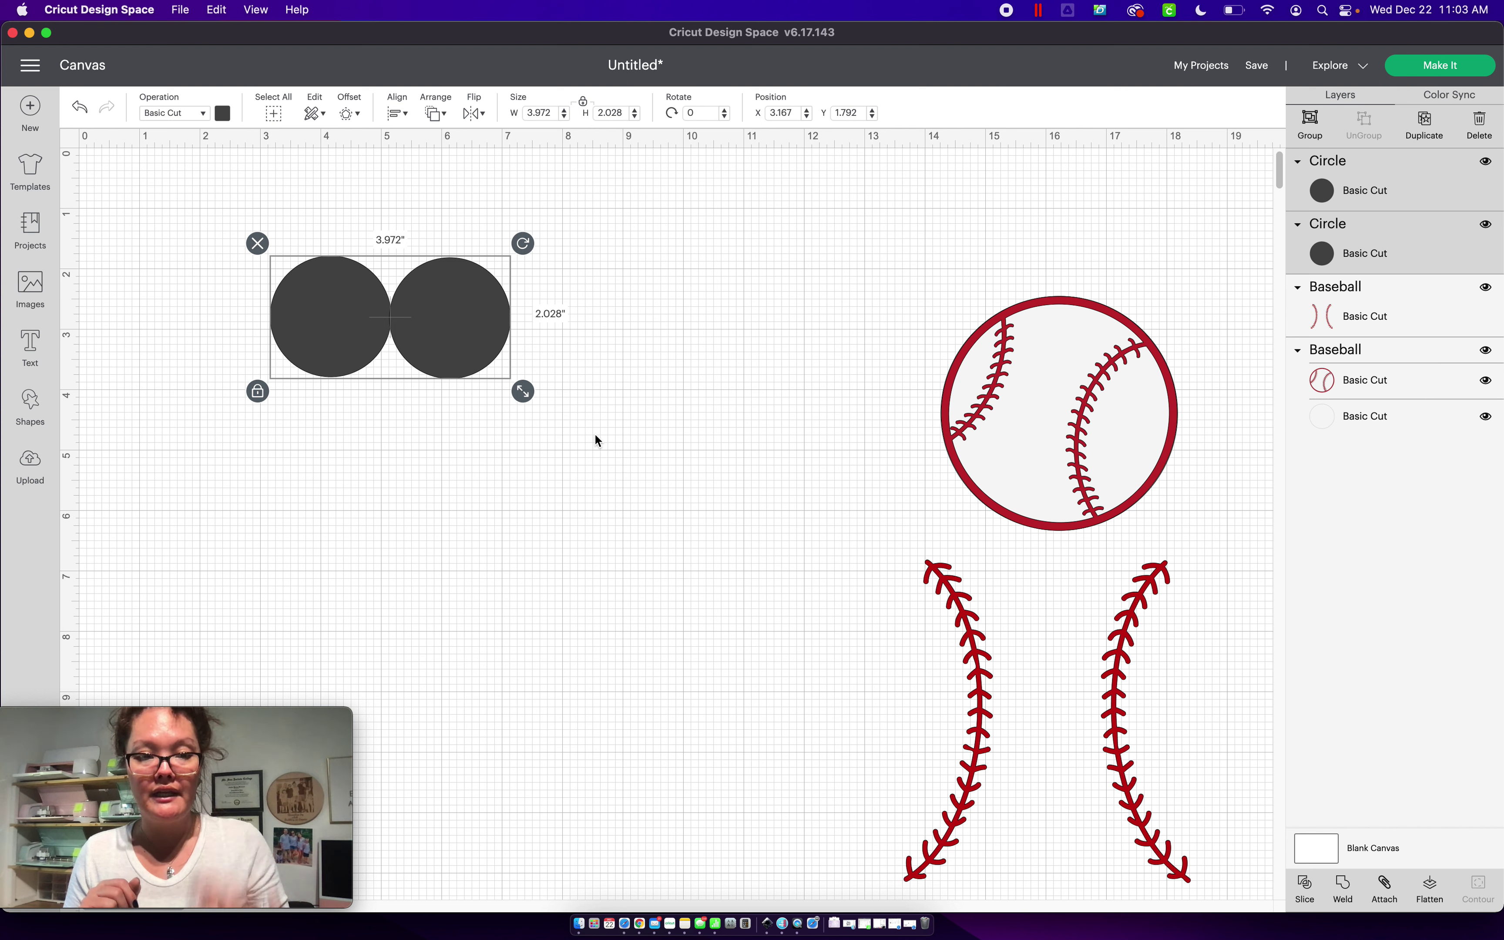
left_click(1343, 891)
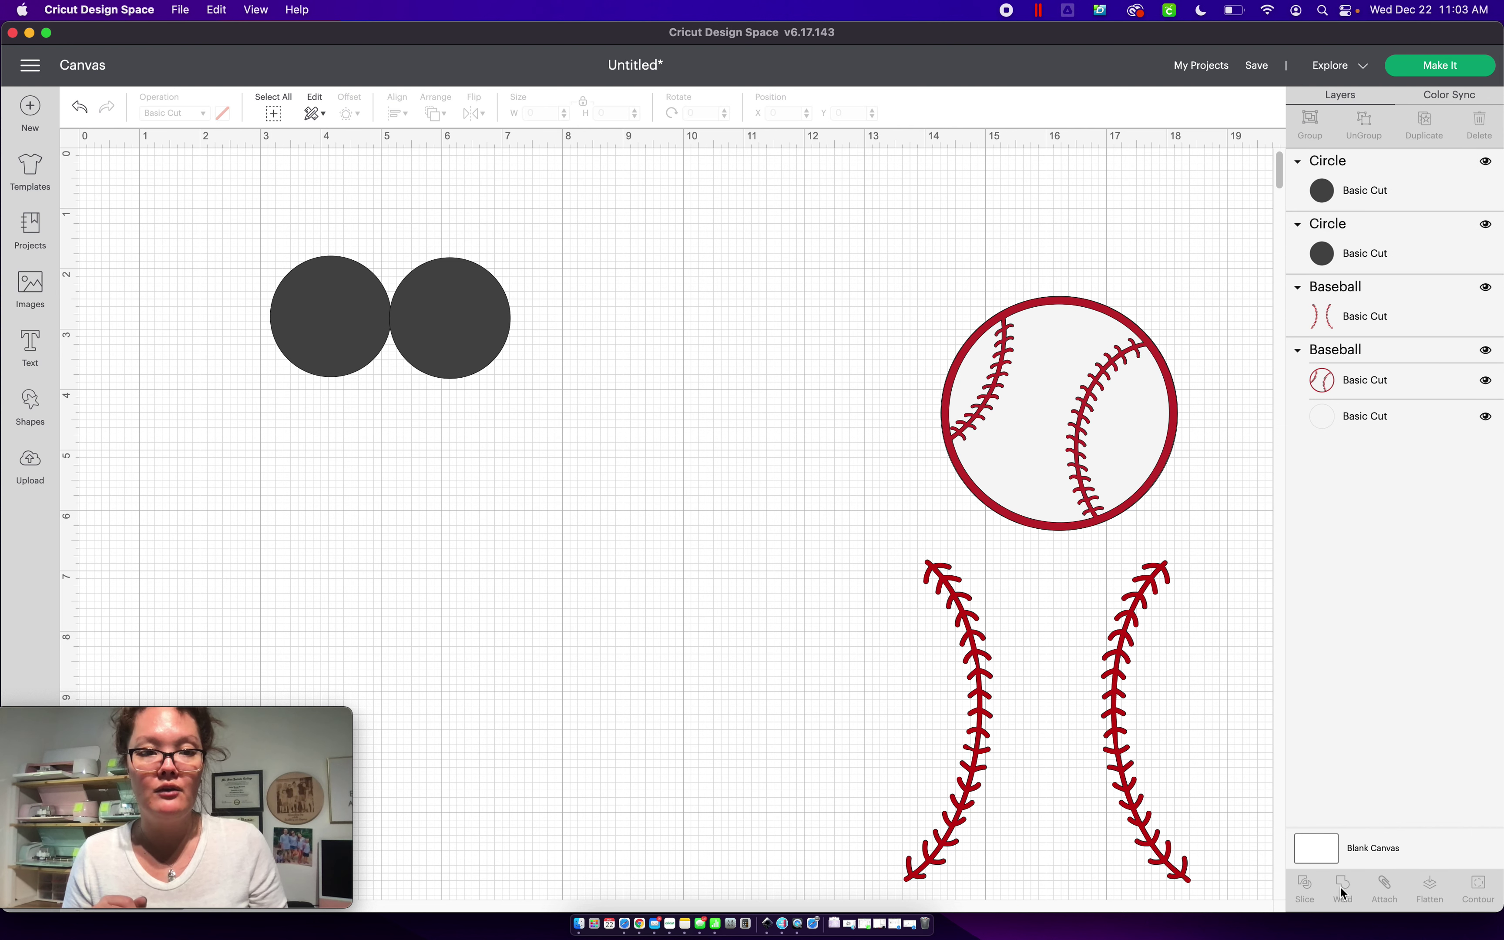
Enlarge the welded double-circle shape to about 10.28 by 5.25 inches
left_click(457, 351)
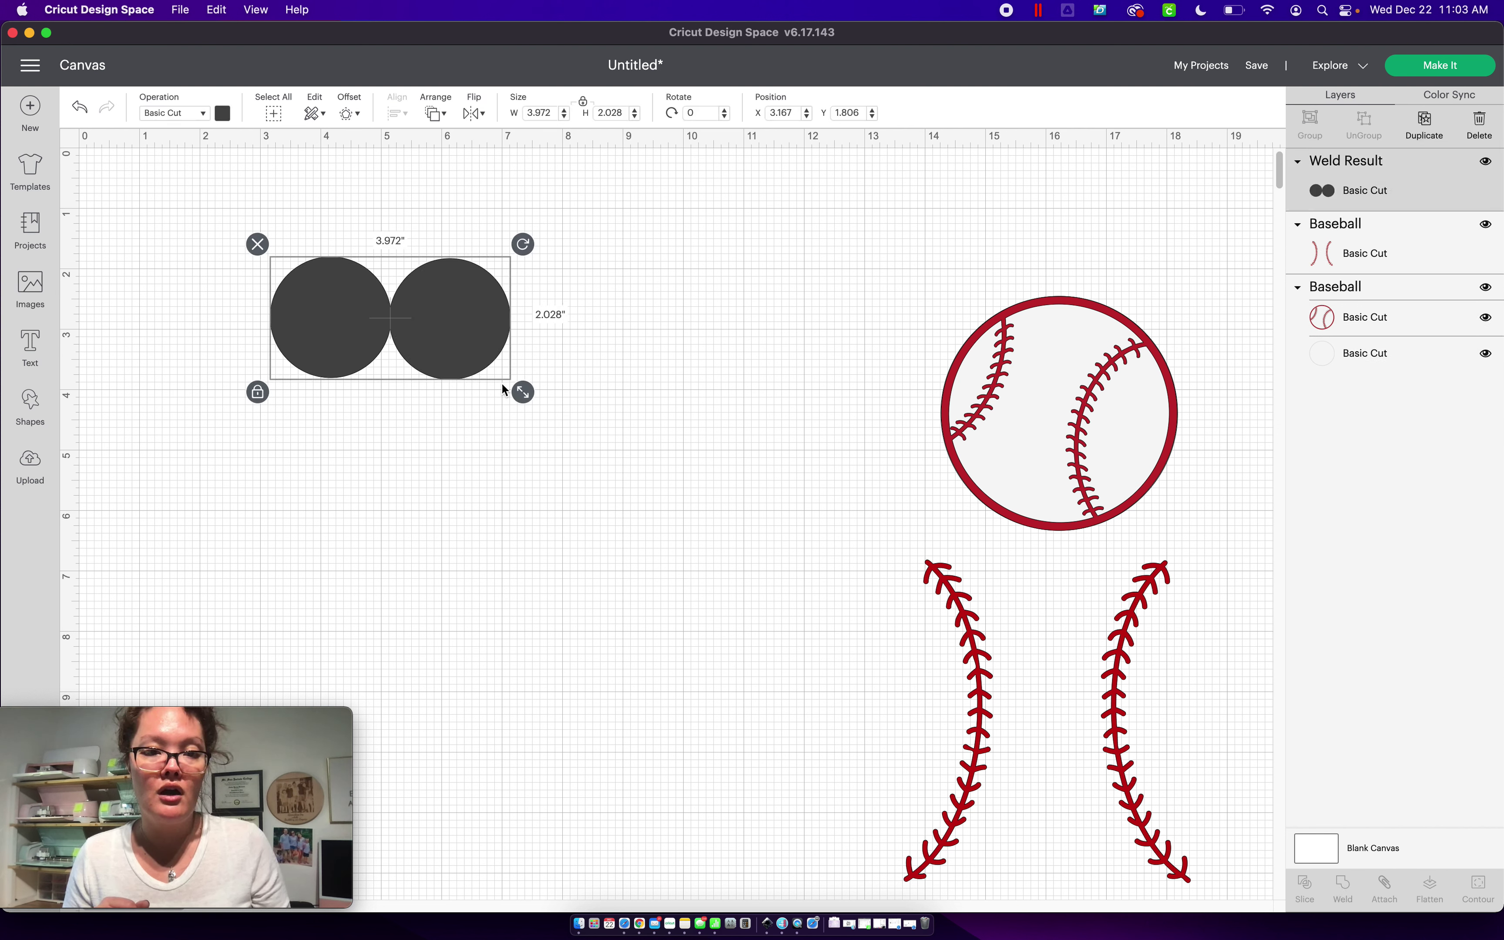
left_click_drag(523, 391, 903, 584)
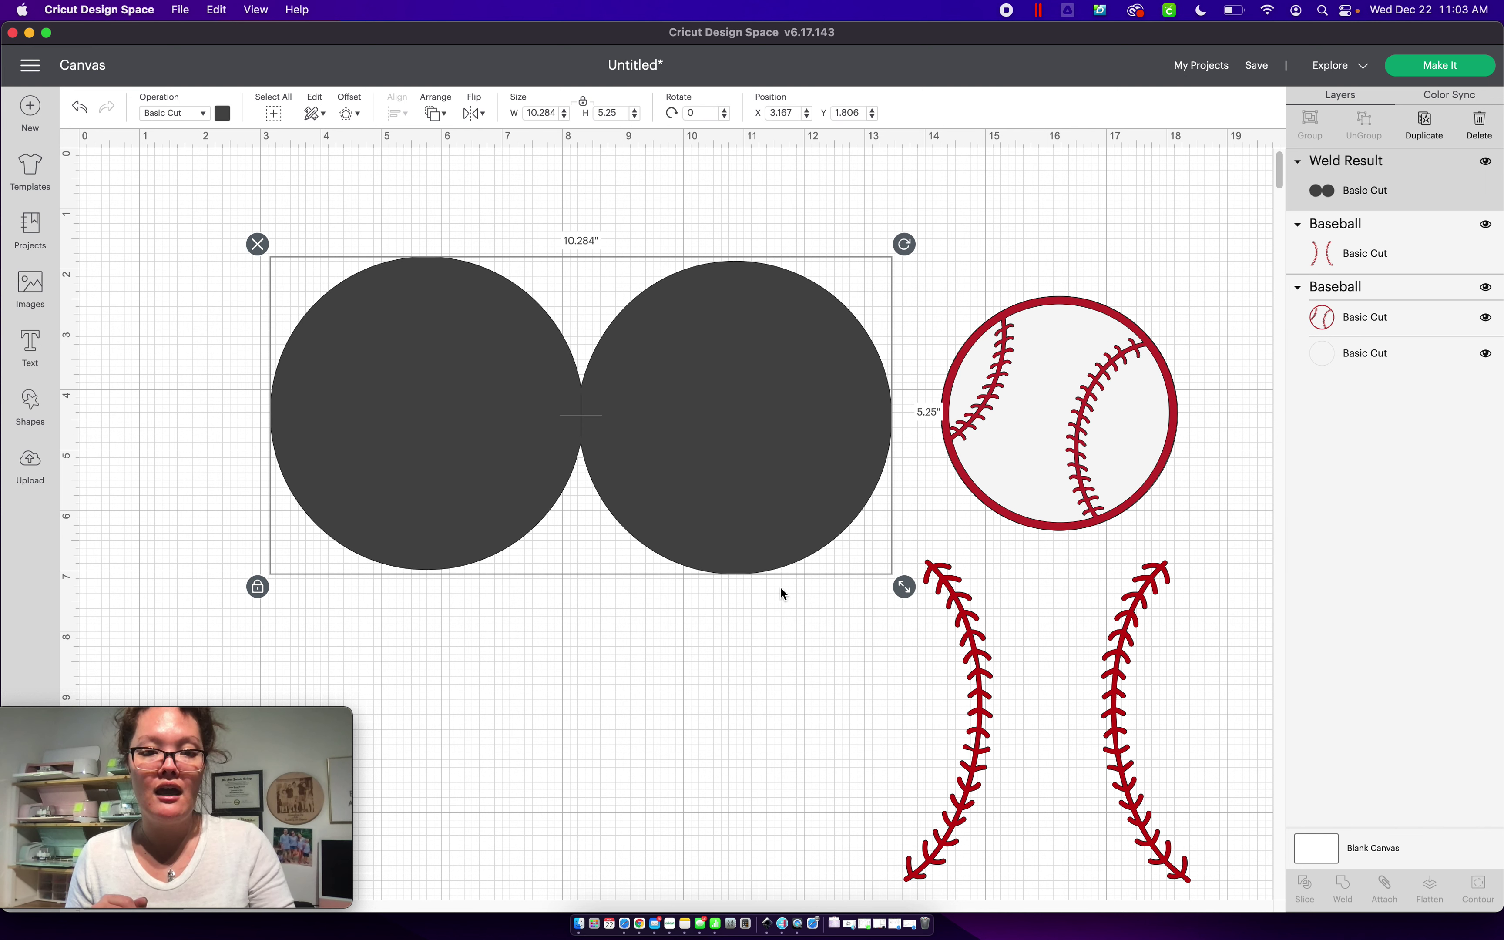
left_click(588, 573)
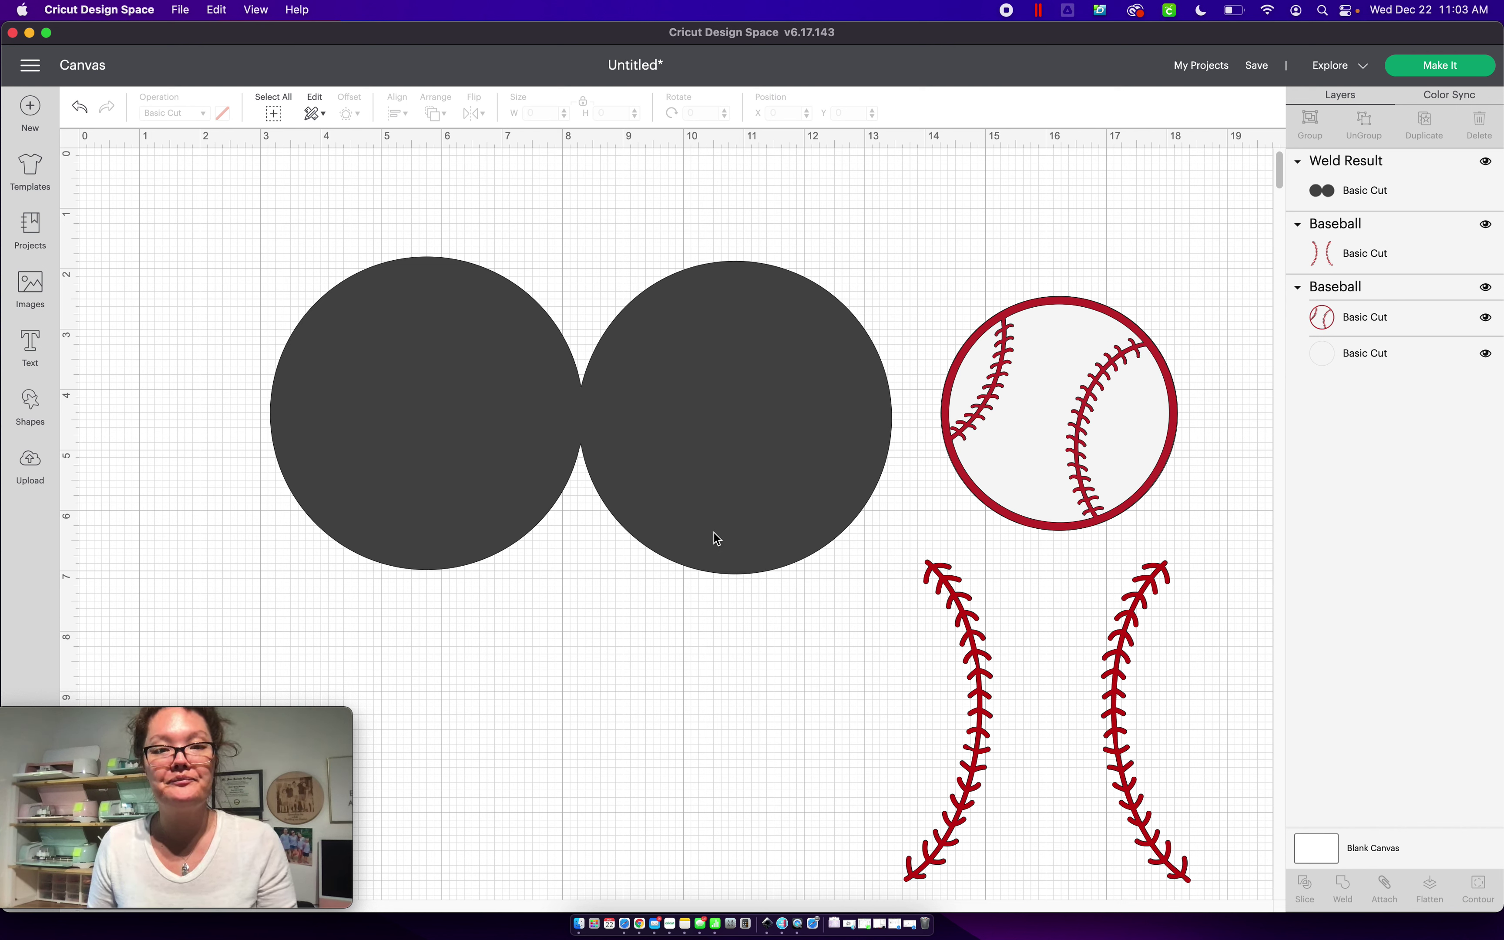
Undo the enlargement and the weld of the two circles
left_click(78, 110)
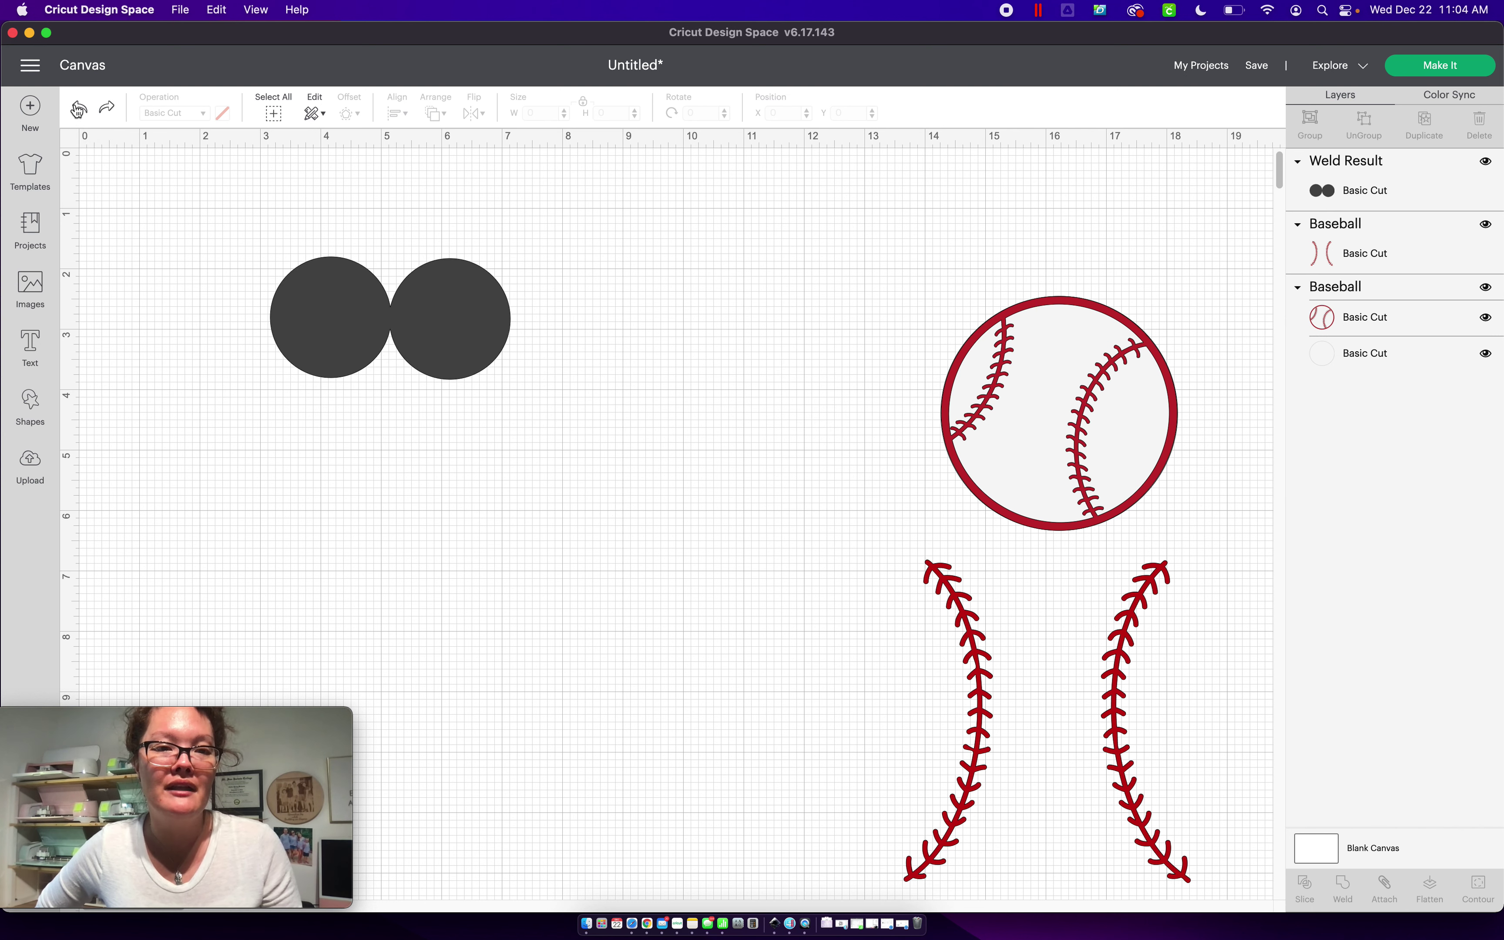
left_click(78, 110)
left_click(78, 110)
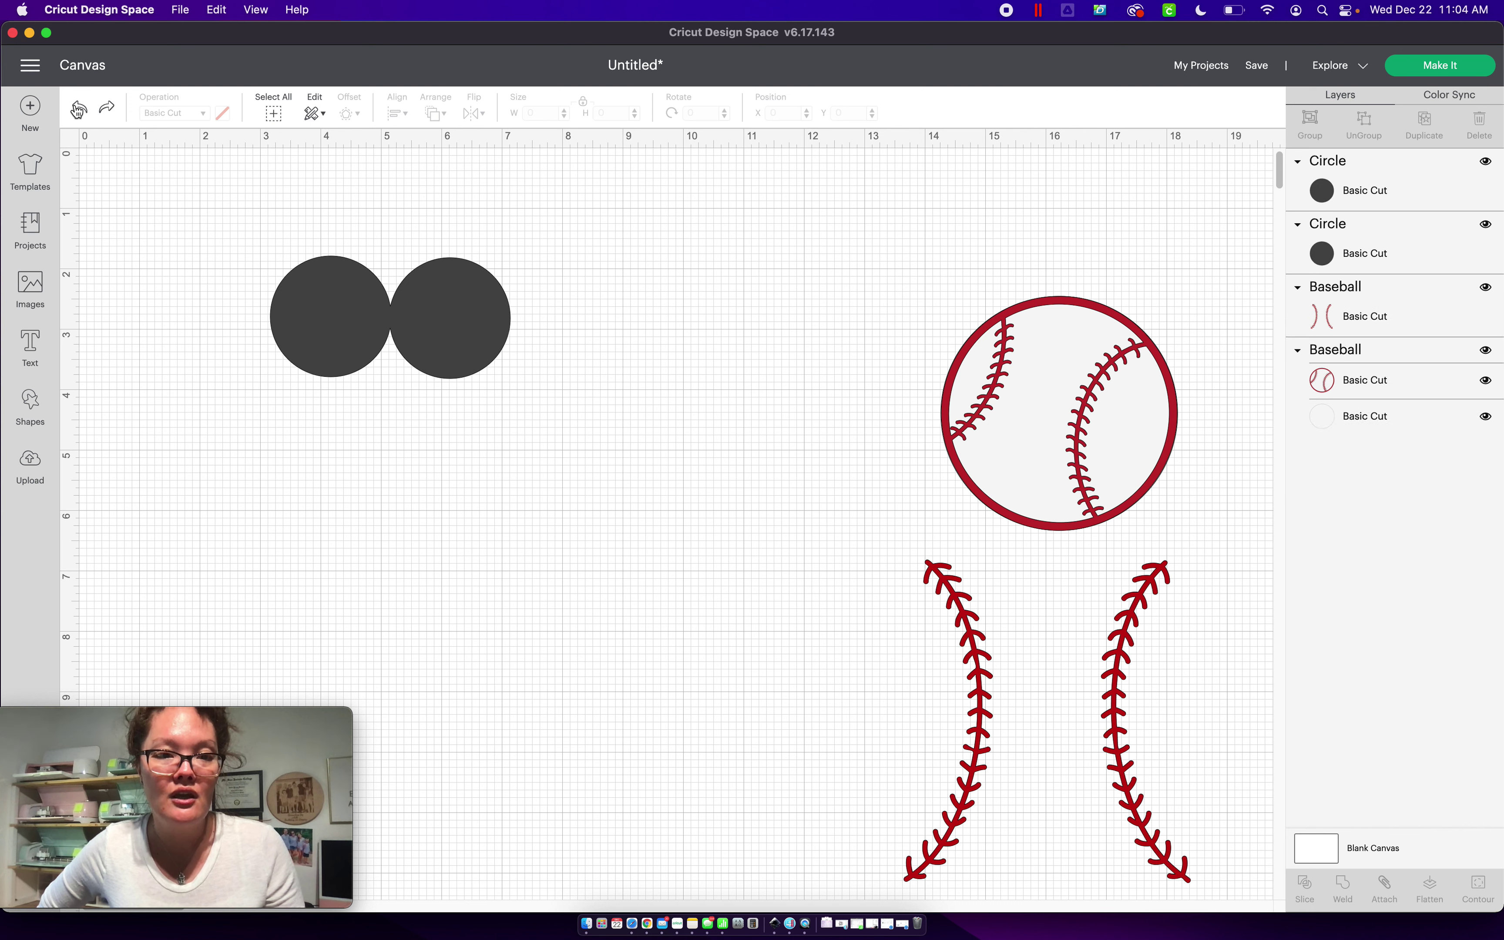
Shift the first circle slightly further into the second and align the tops of both circles
left_click_drag(347, 313, 351, 314)
left_click(169, 184)
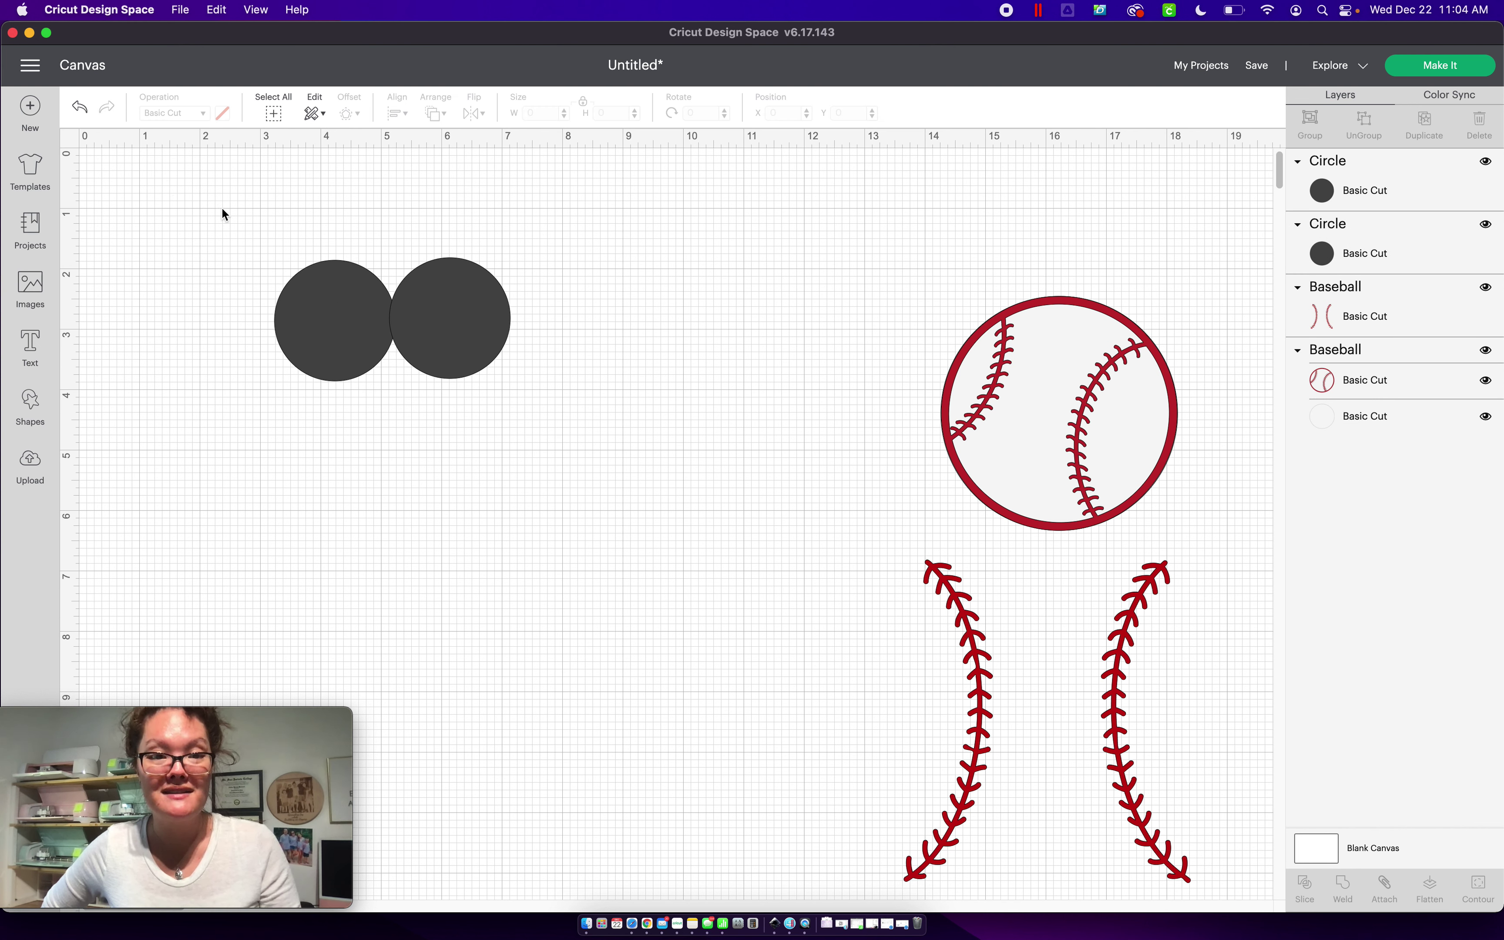
left_click_drag(221, 207, 607, 480)
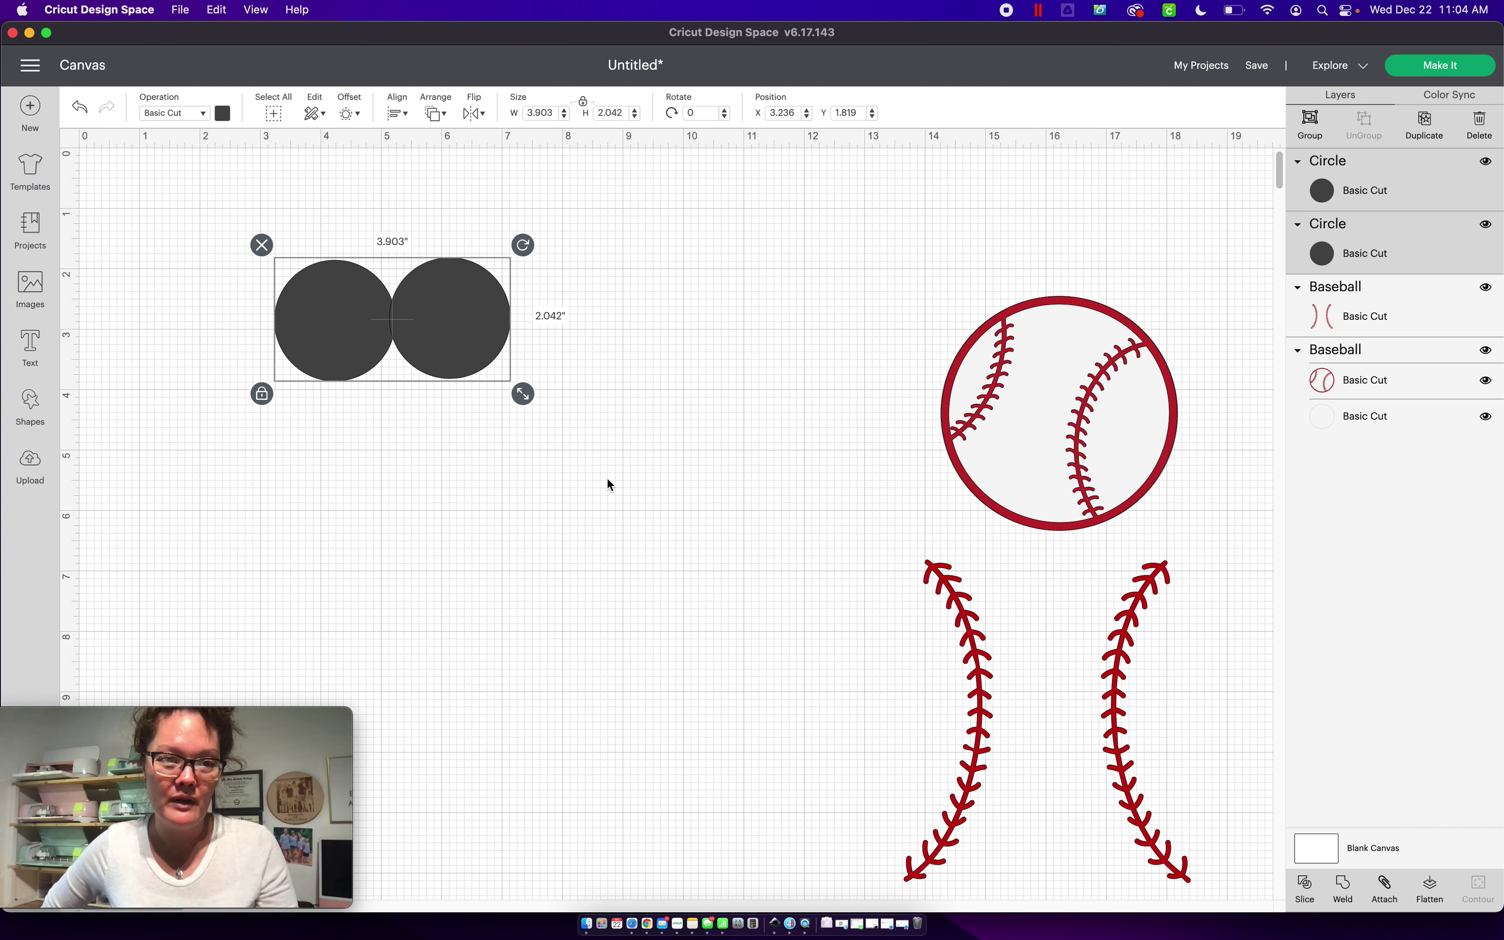
left_click(400, 114)
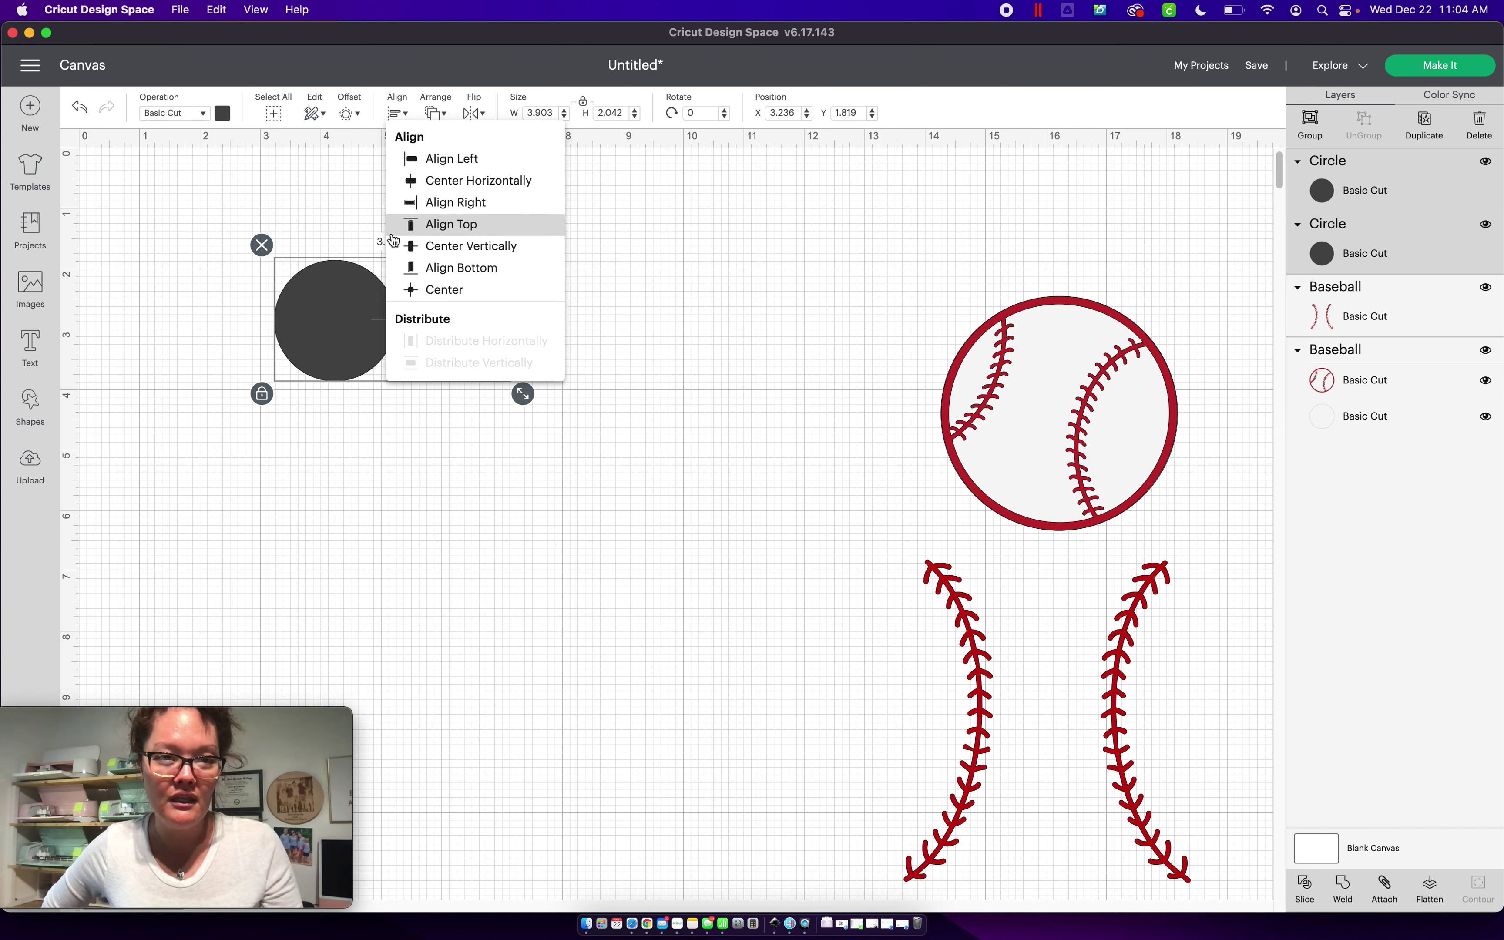
left_click(403, 229)
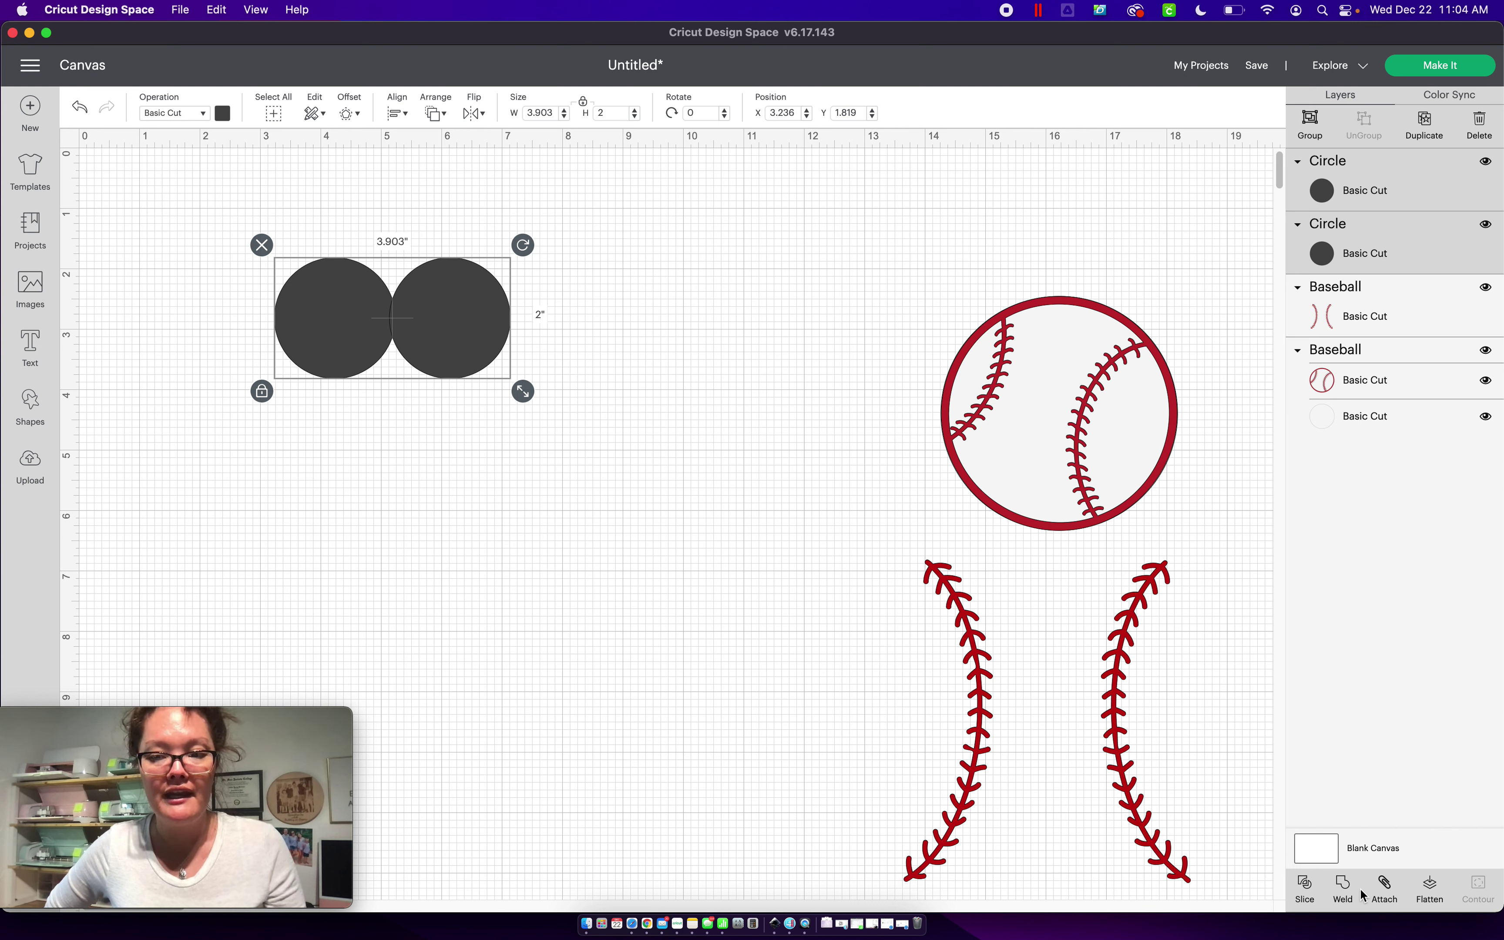
Weld the aligned circles into one shape and enlarge it to about 8.65 by 4.43 inches
left_click(1344, 889)
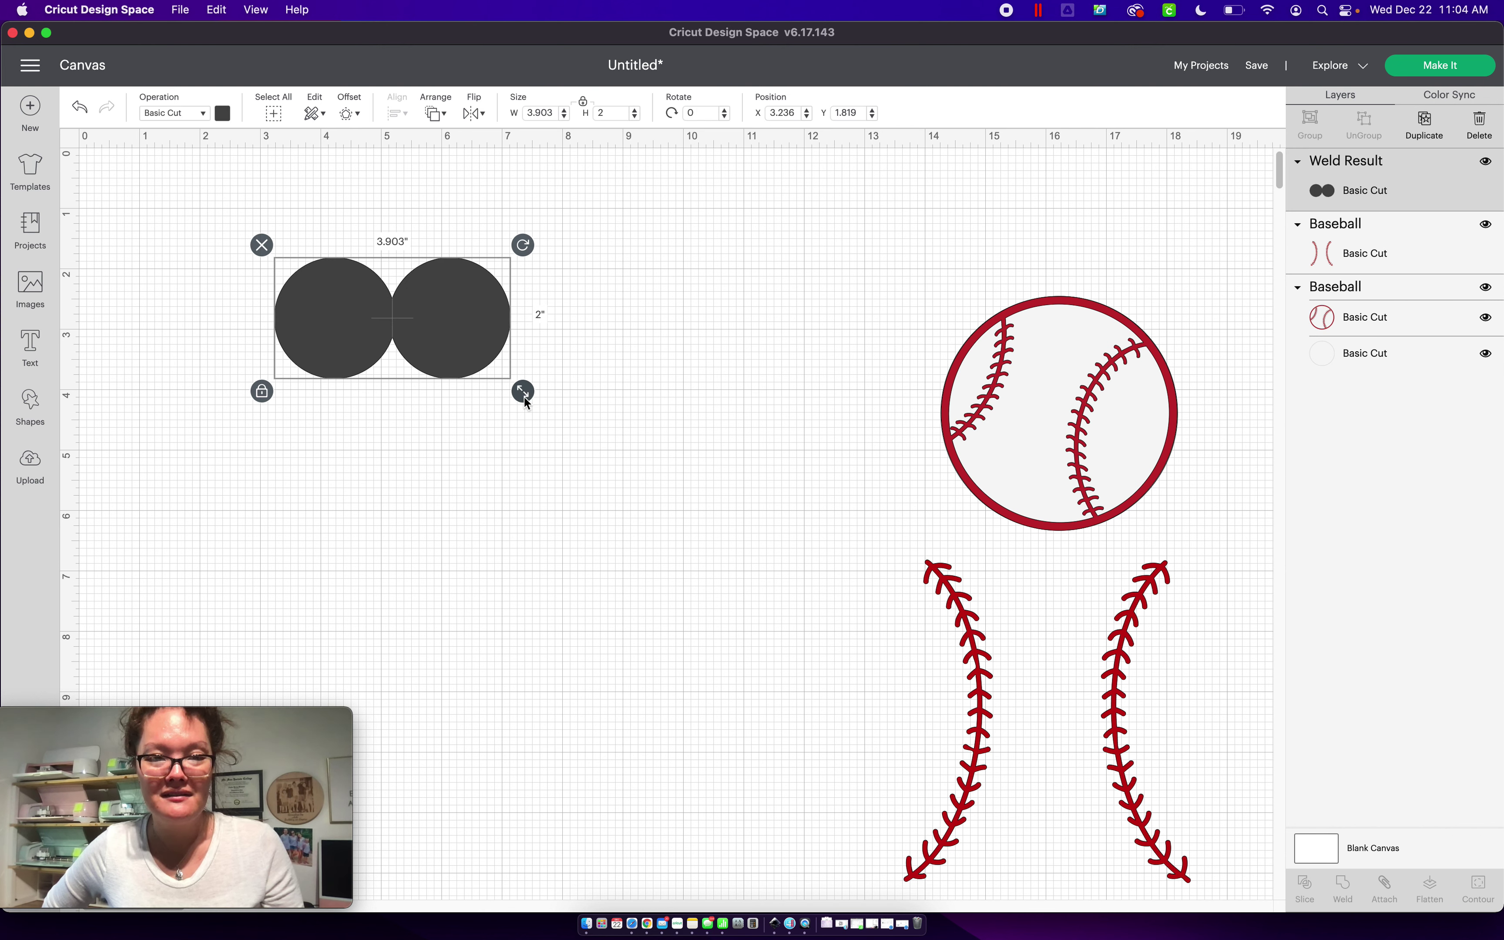
left_click_drag(525, 401, 784, 548)
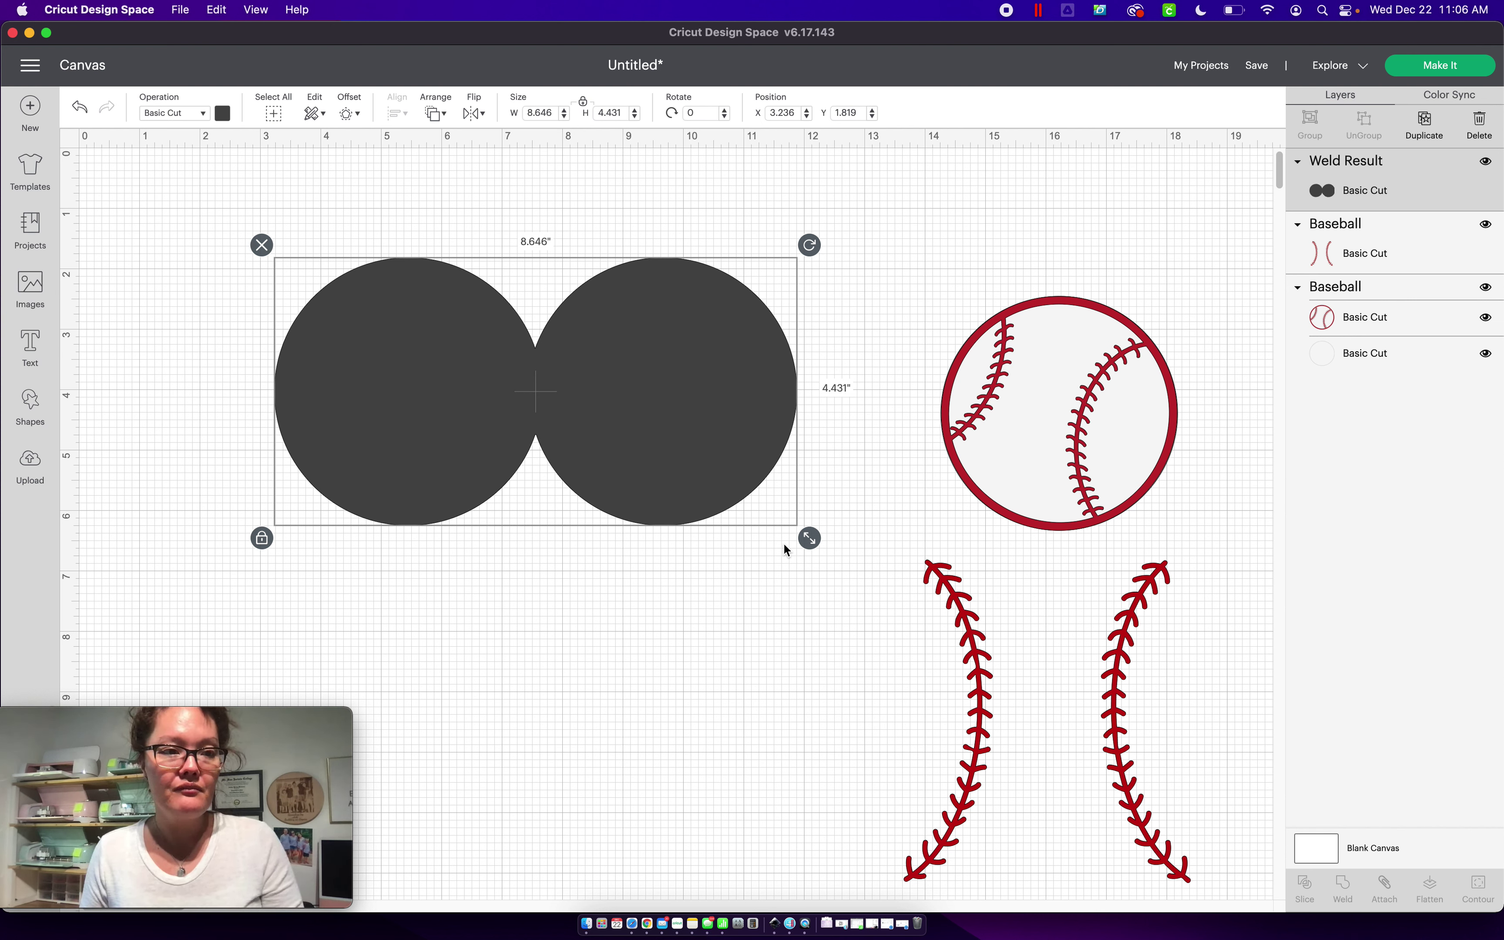
Insert a score line and place it over the junction of the welded circles, at about X 7.57 and Y 2.81
left_click(22, 406)
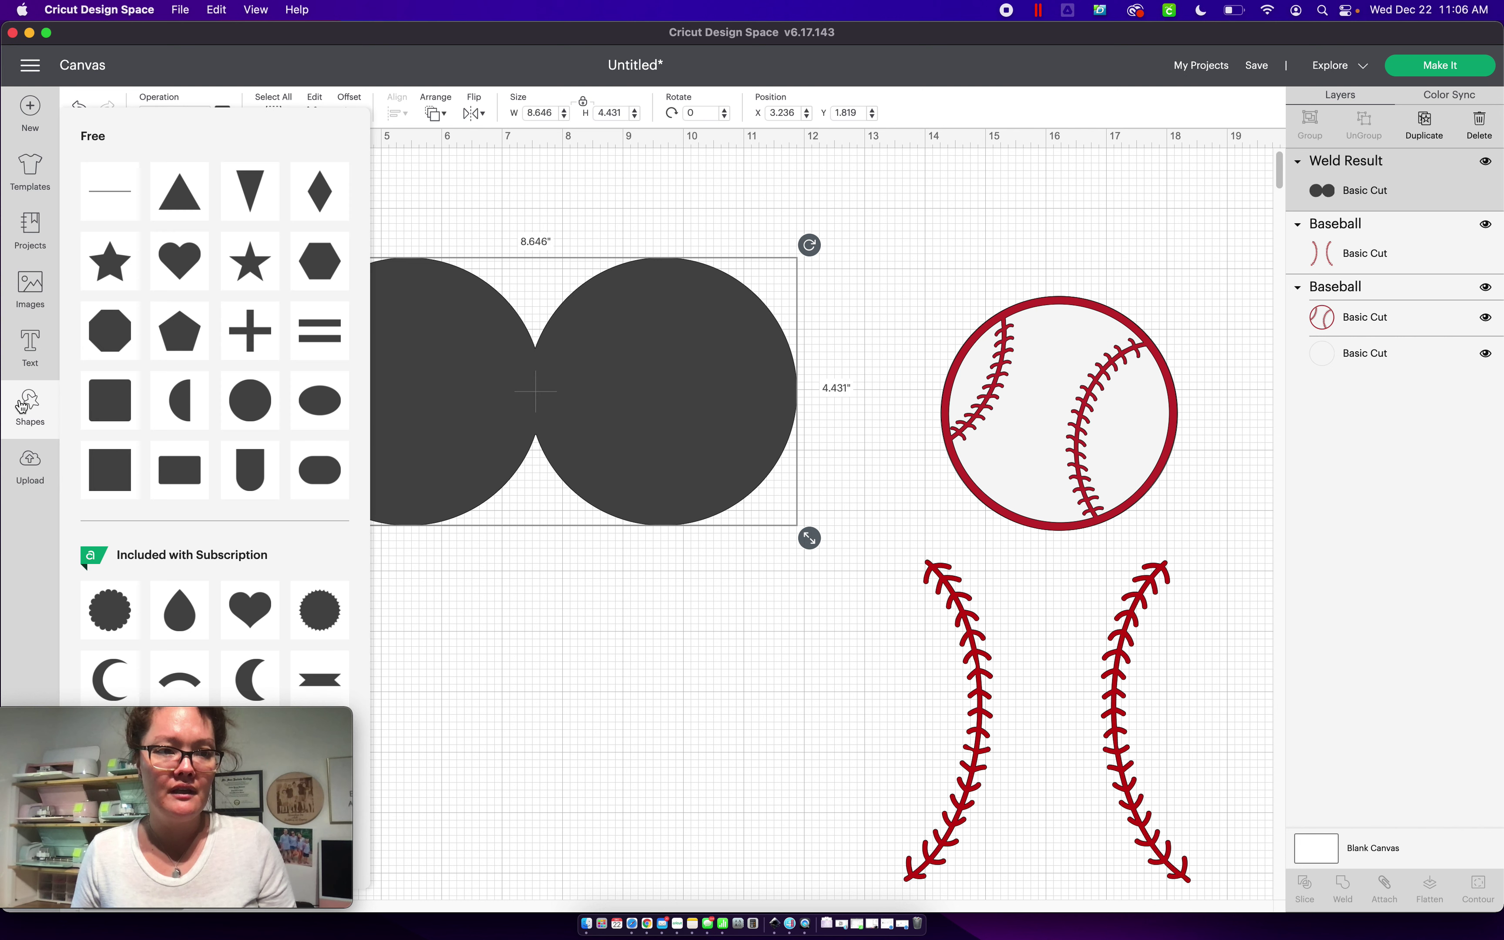
left_click(115, 196)
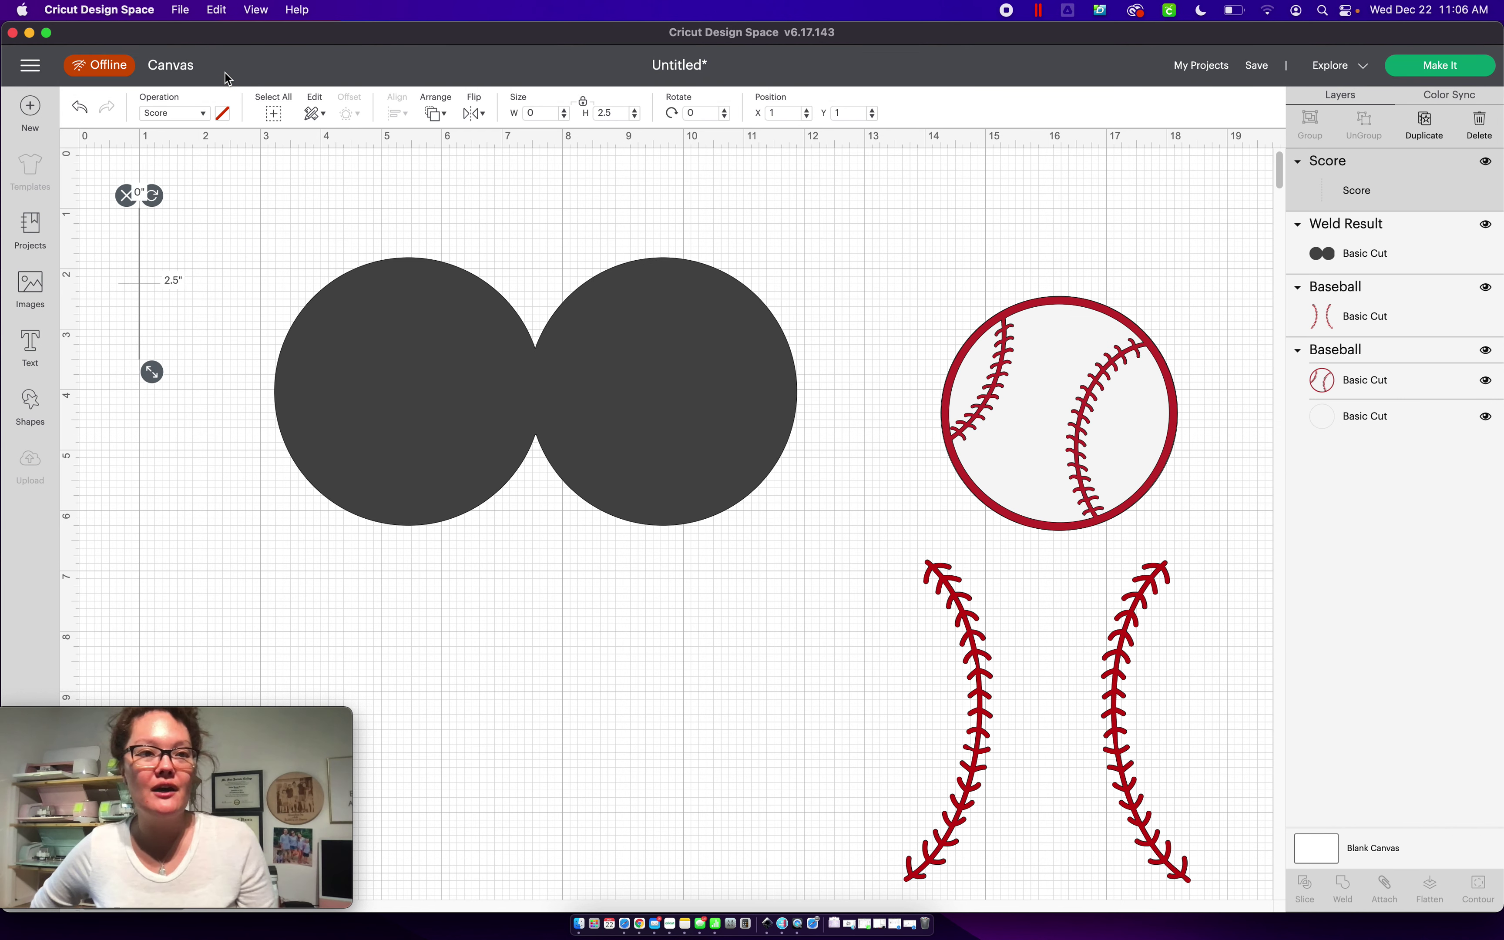
left_click(197, 229)
left_click(140, 269)
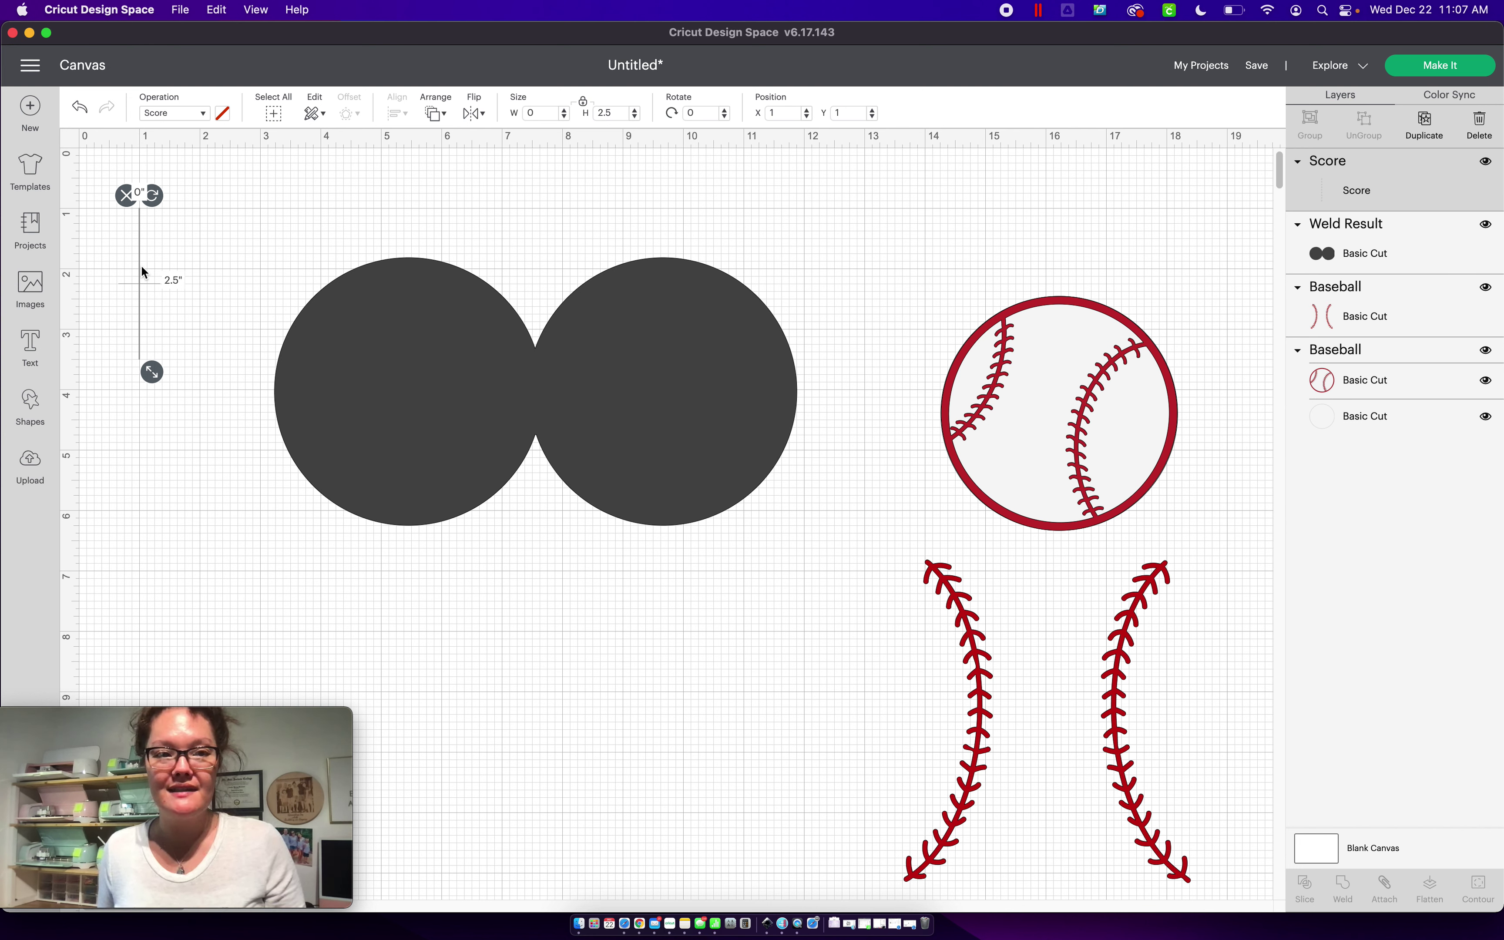
left_click_drag(141, 264, 558, 381)
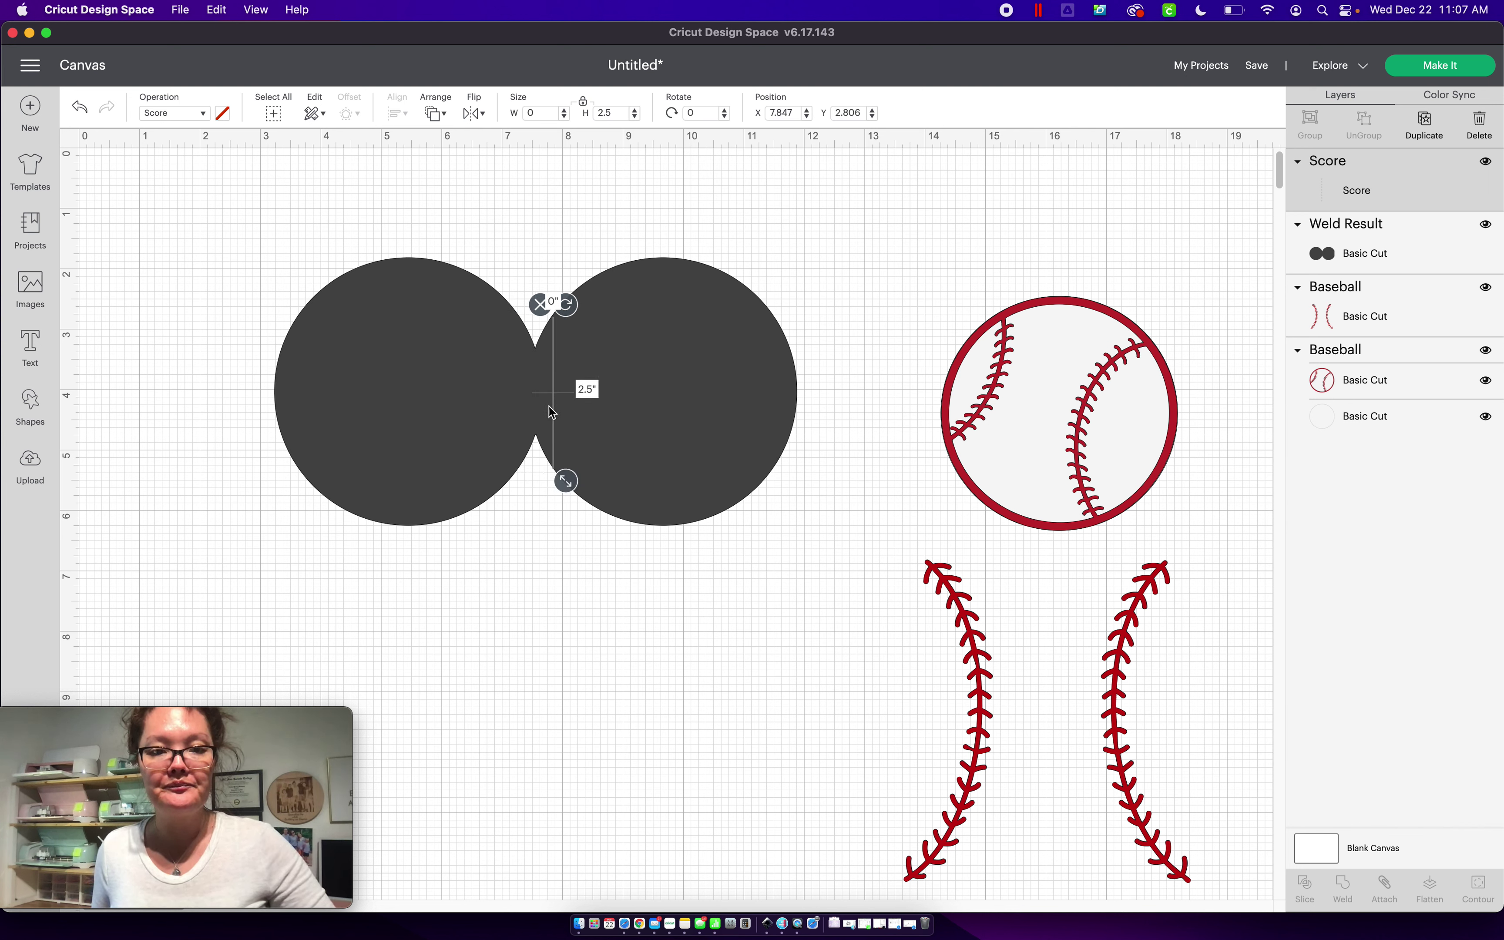
left_click_drag(552, 410, 536, 411)
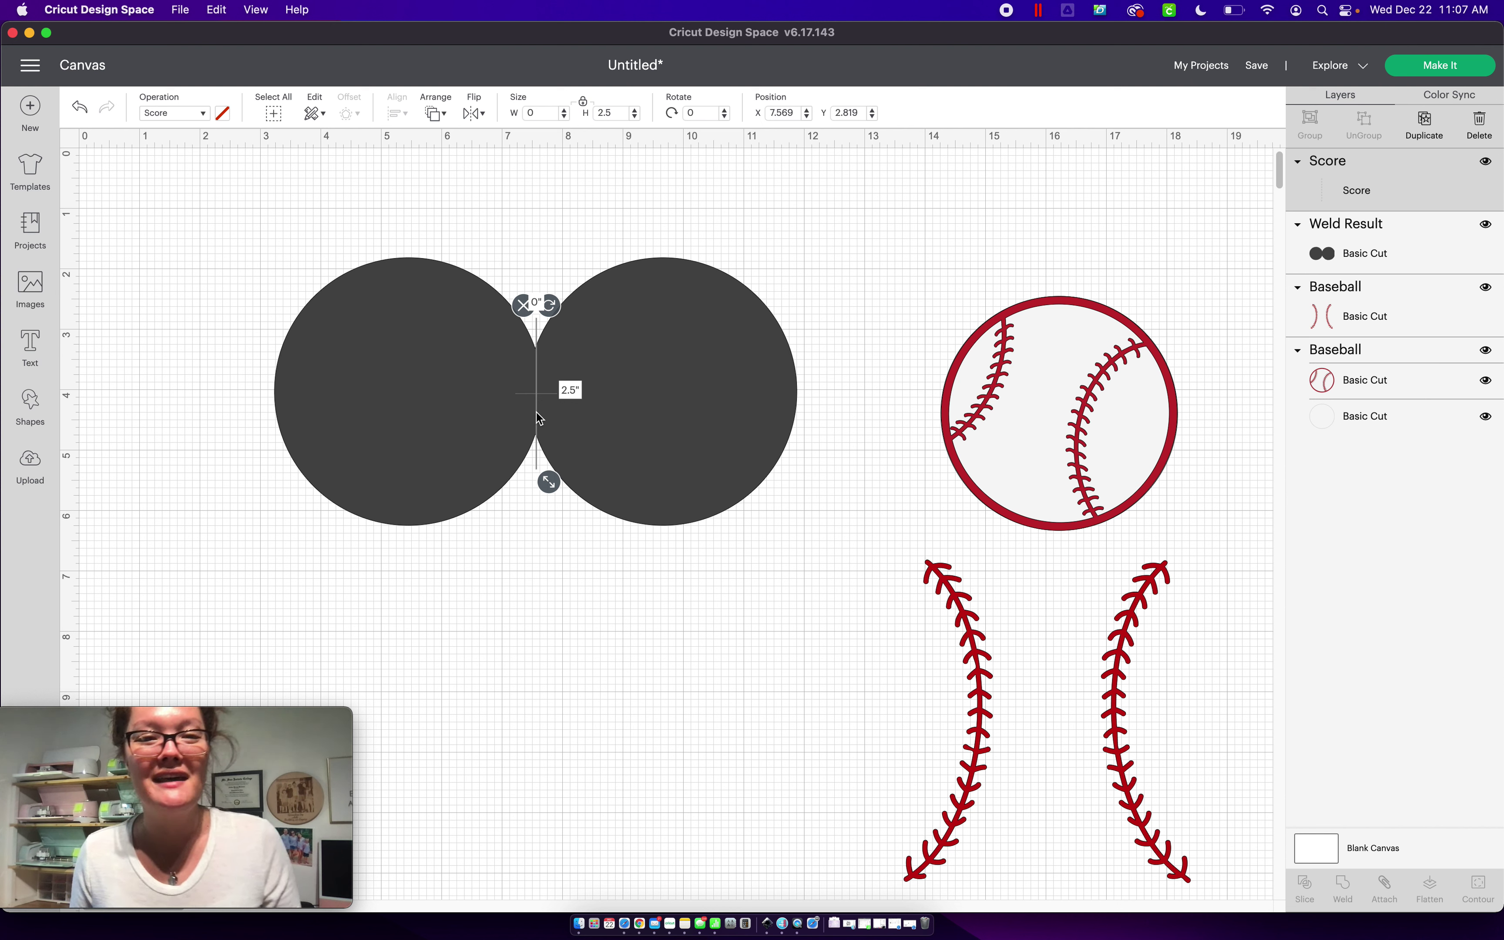
left_click_drag(539, 417, 538, 418)
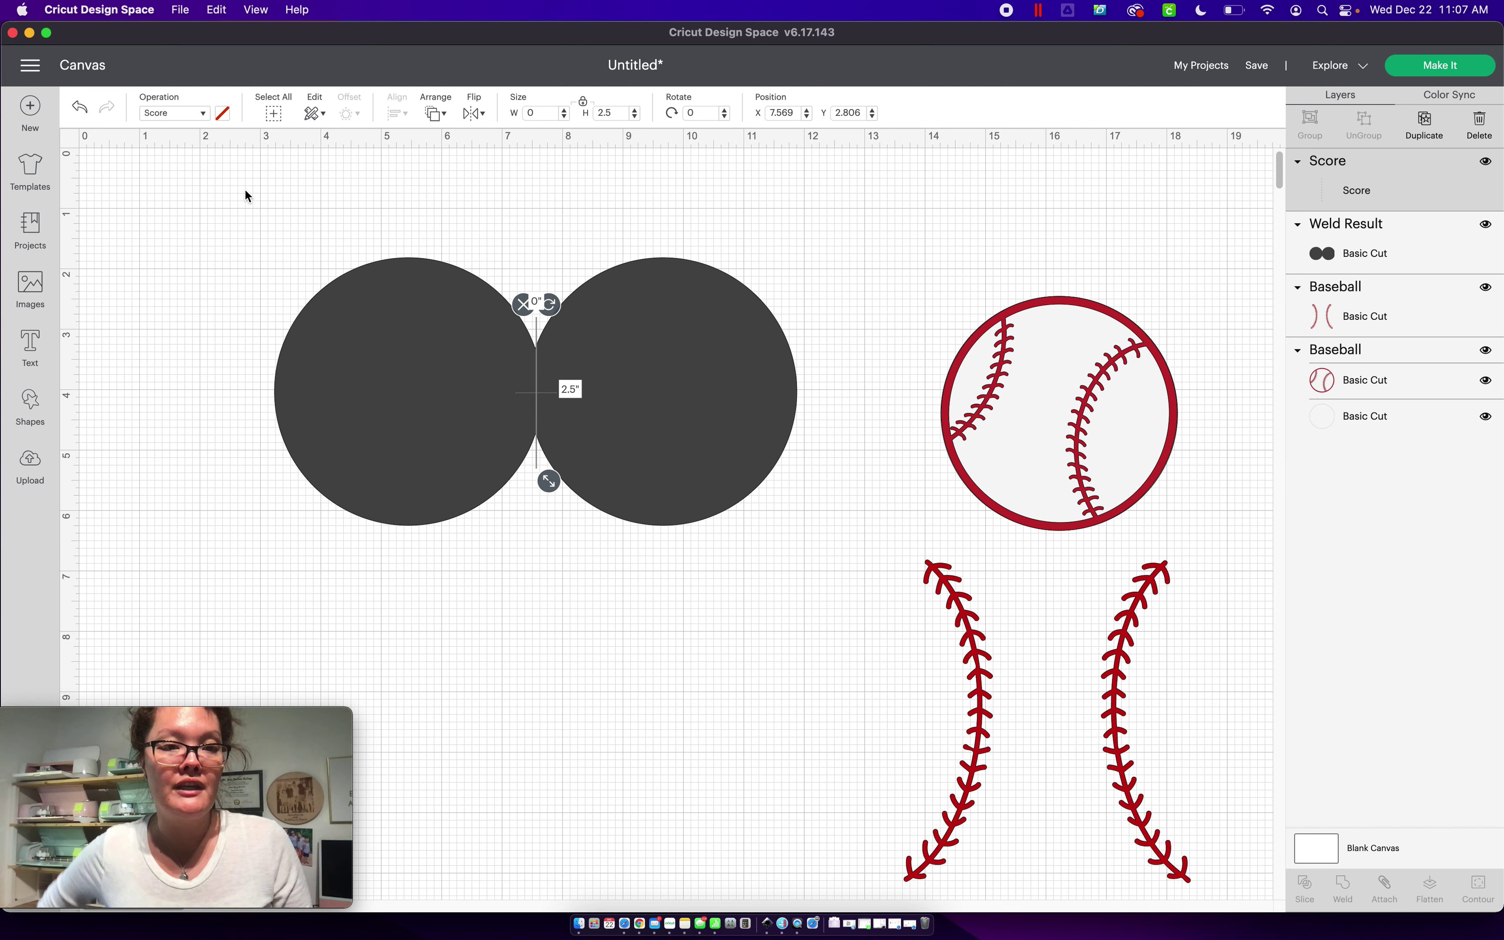
Center the score line horizontally on the welded circles and attach the two together
left_click_drag(244, 187, 835, 569)
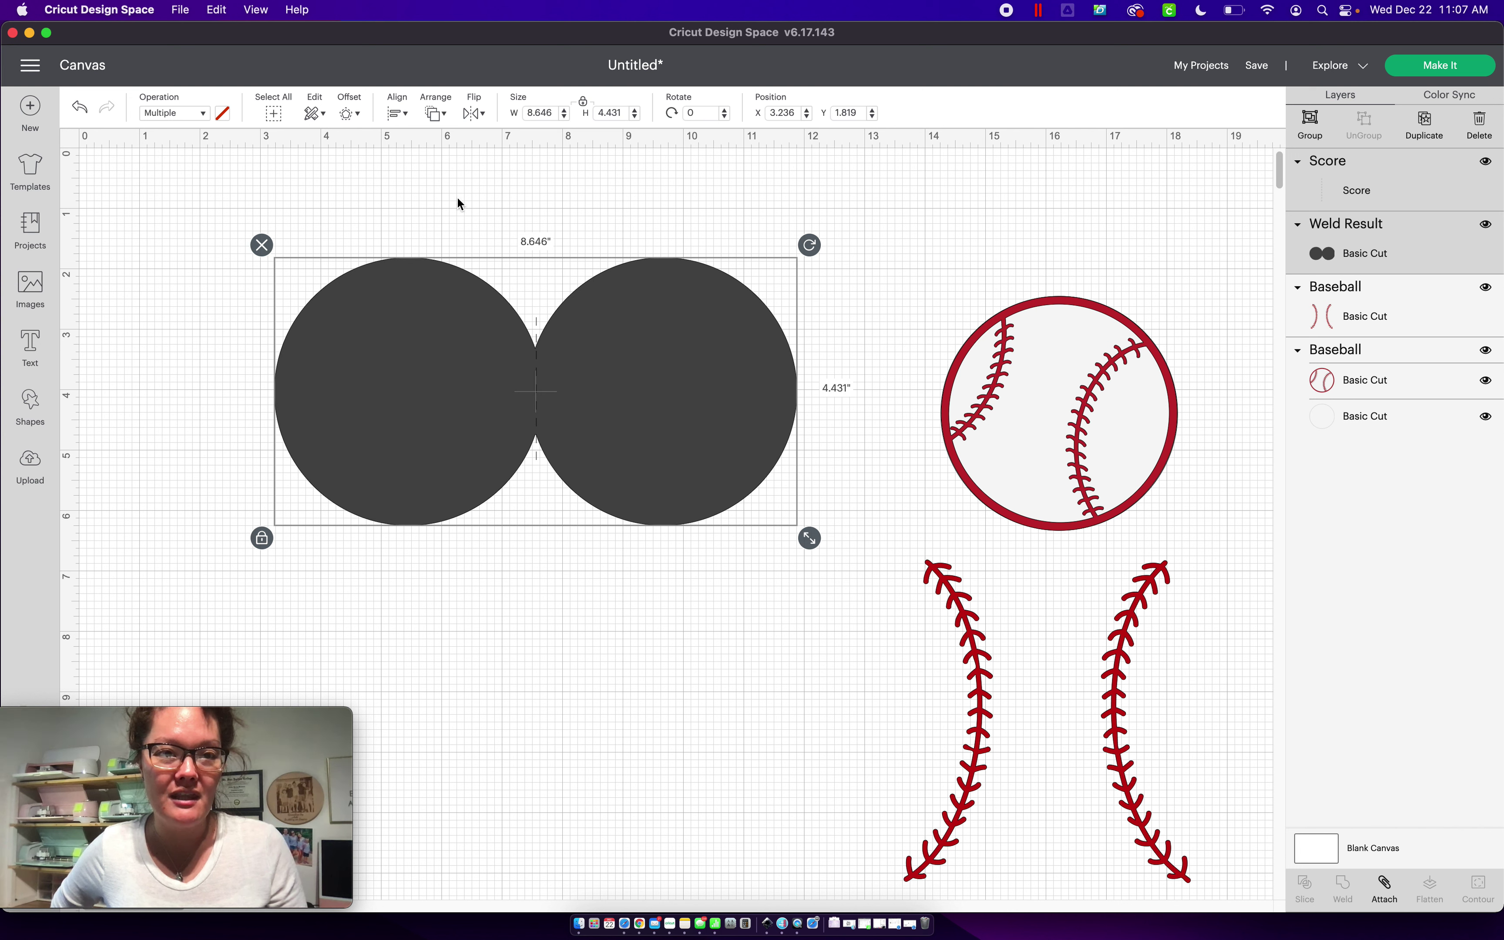
left_click(402, 120)
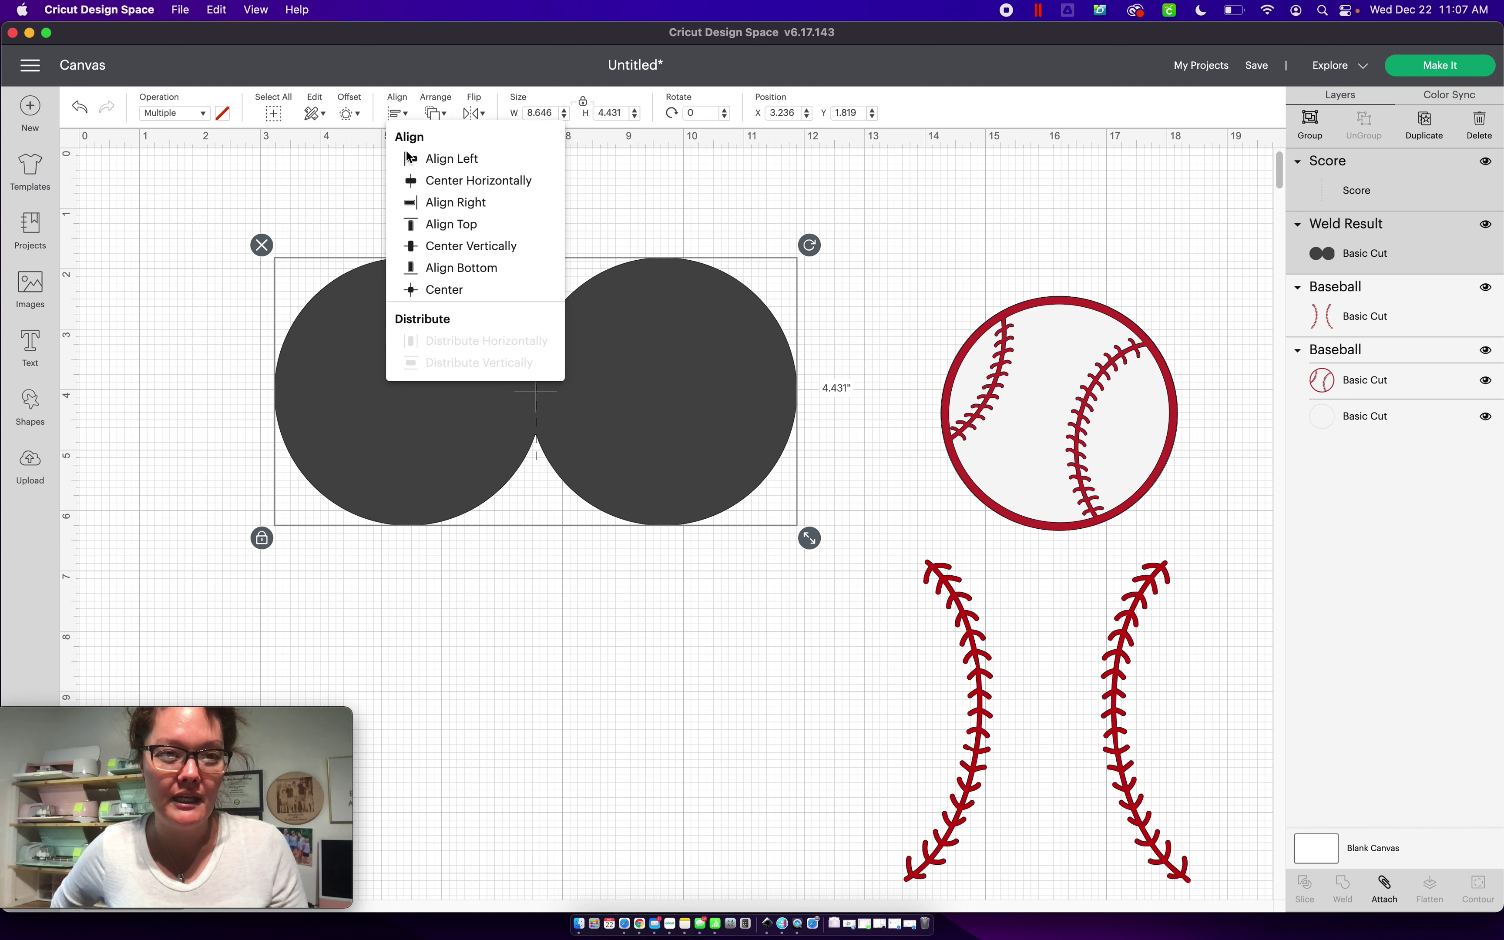
left_click(413, 182)
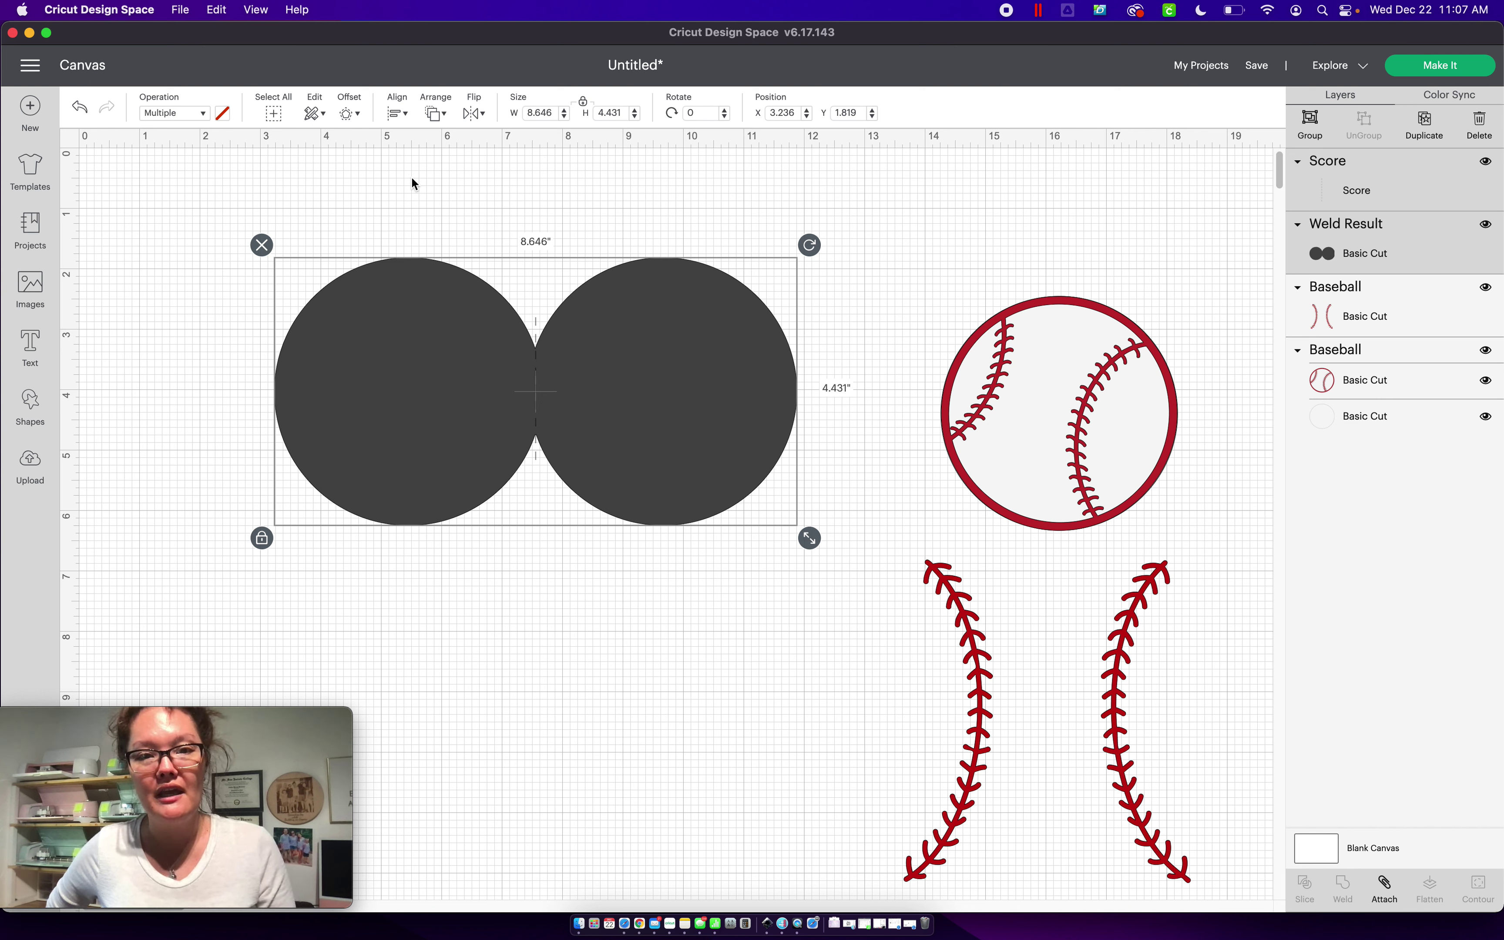
left_click(1380, 895)
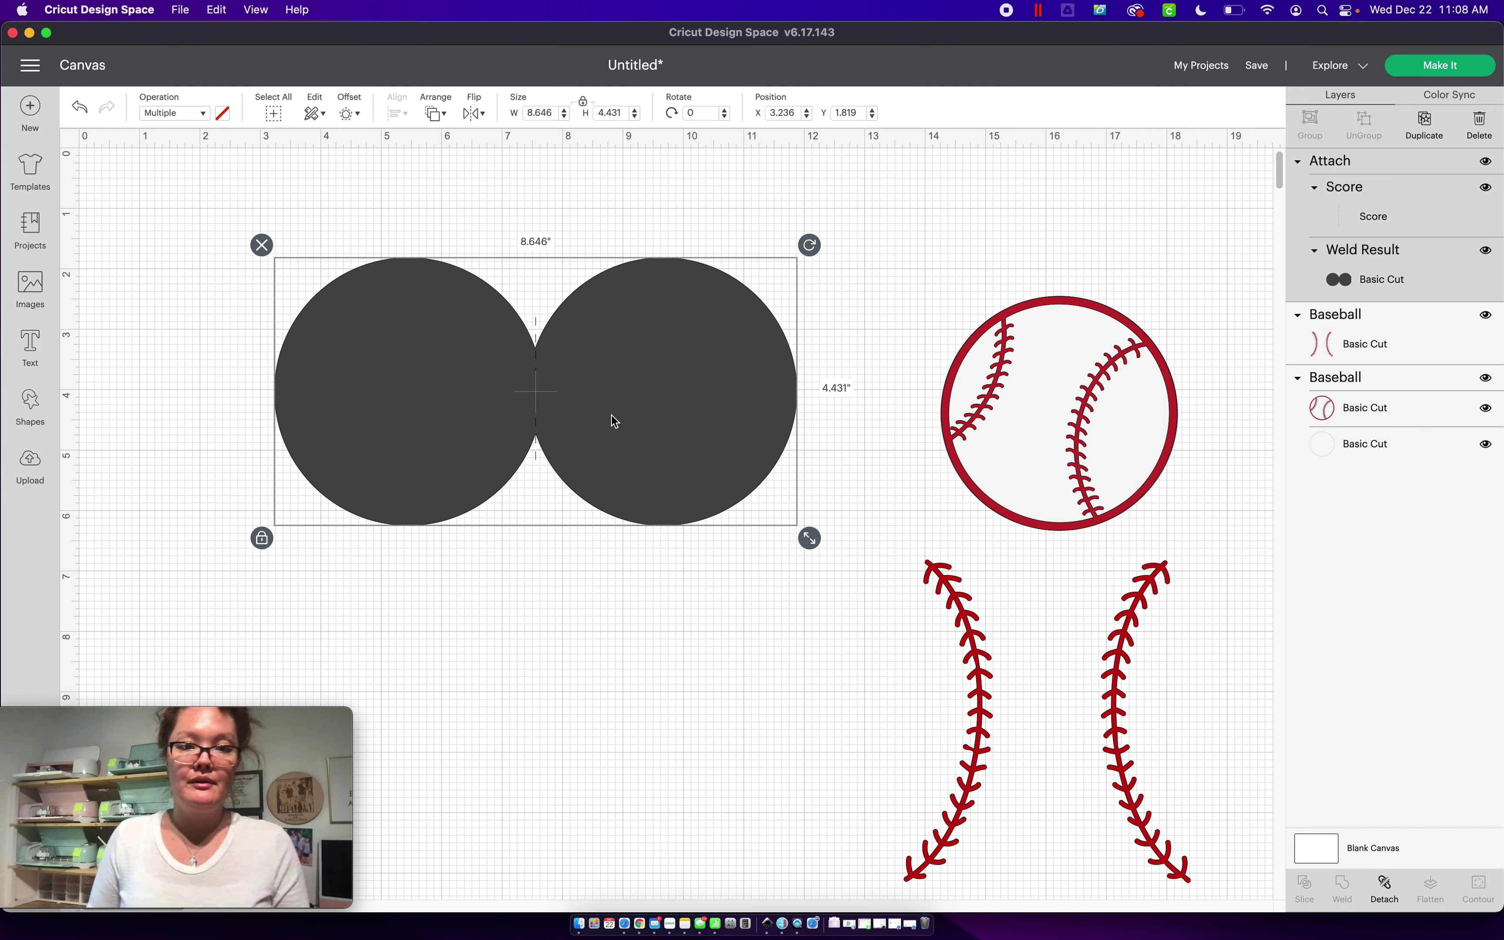
Rearrange the canvas: card base to about X 0.39, Y 0.63, full baseball farther away, and stitches to about X 9.36, Y 3.61
left_click_drag(614, 419, 437, 347)
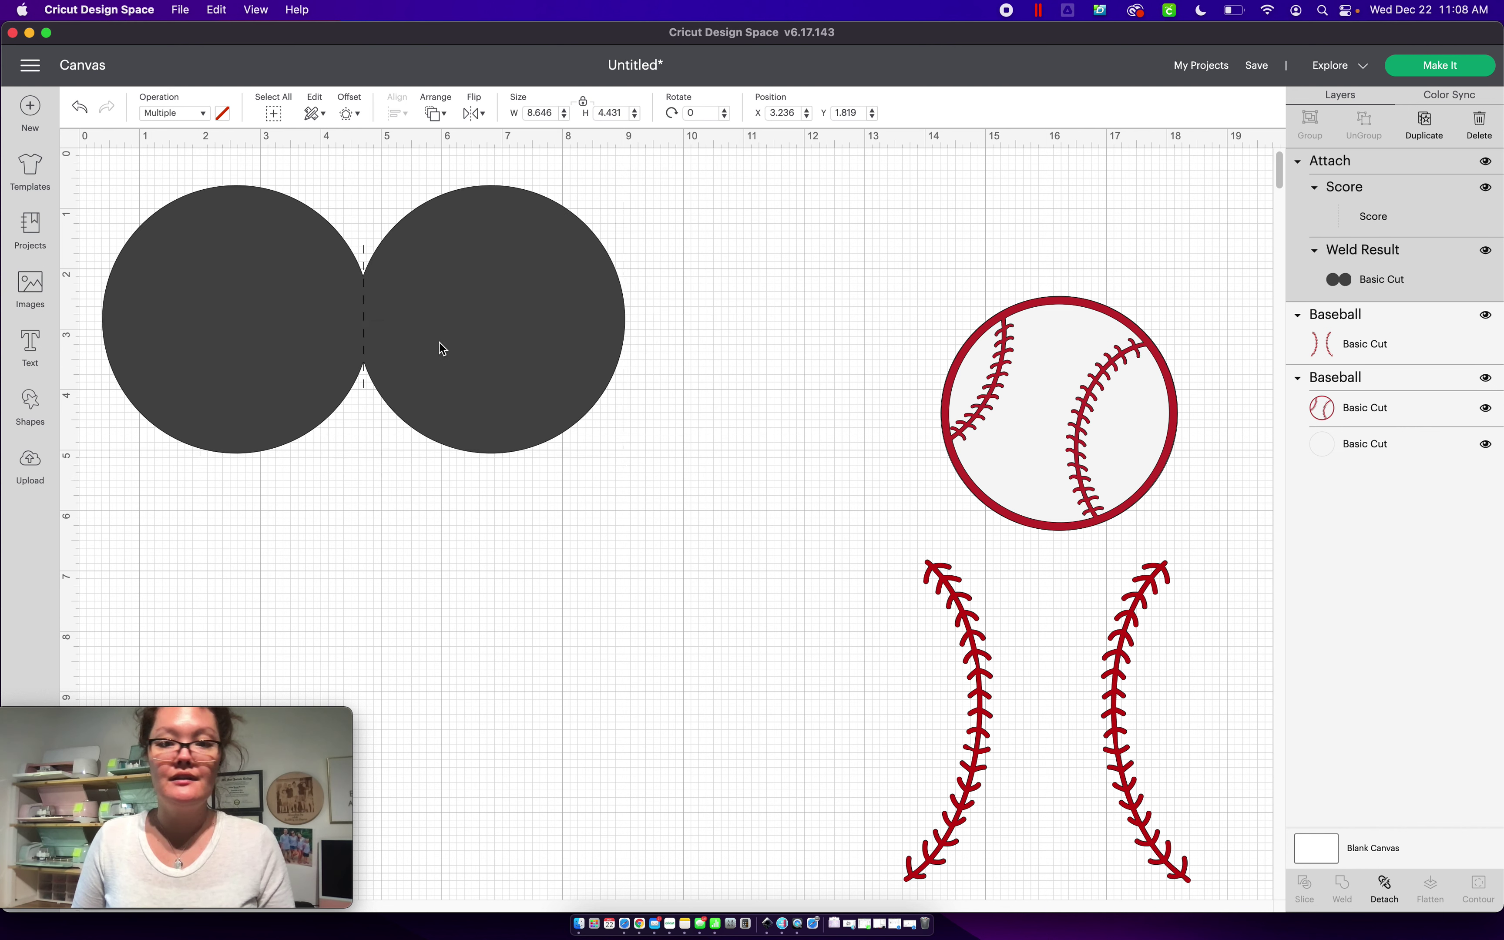
left_click_drag(882, 326, 1019, 397)
left_click_drag(1019, 398, 1228, 381)
left_click_drag(982, 653, 752, 615)
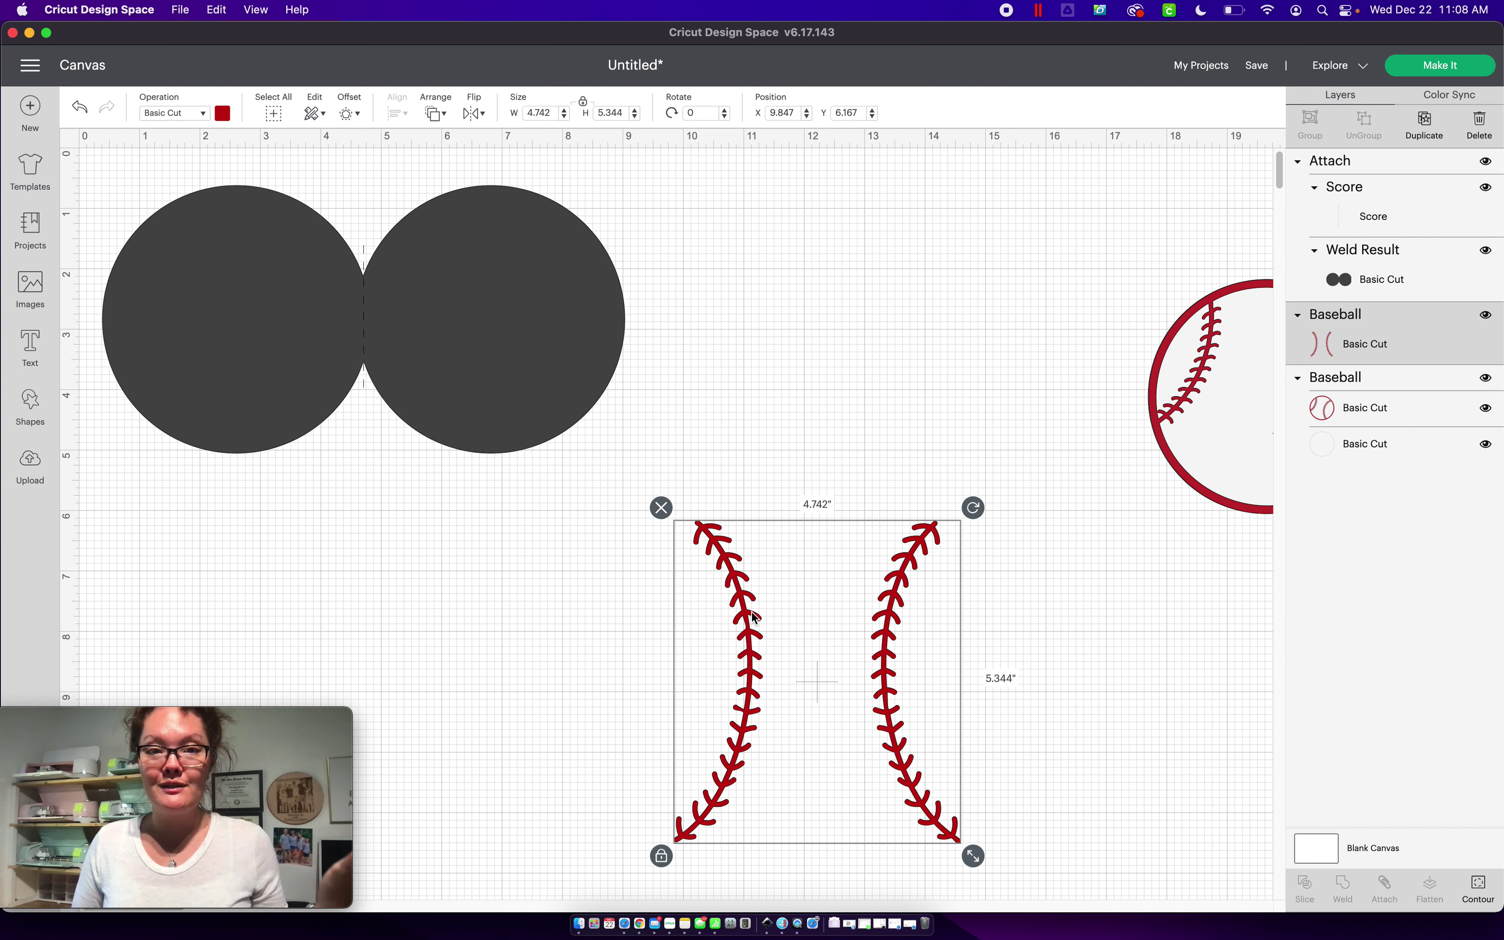
left_click_drag(752, 615, 772, 511)
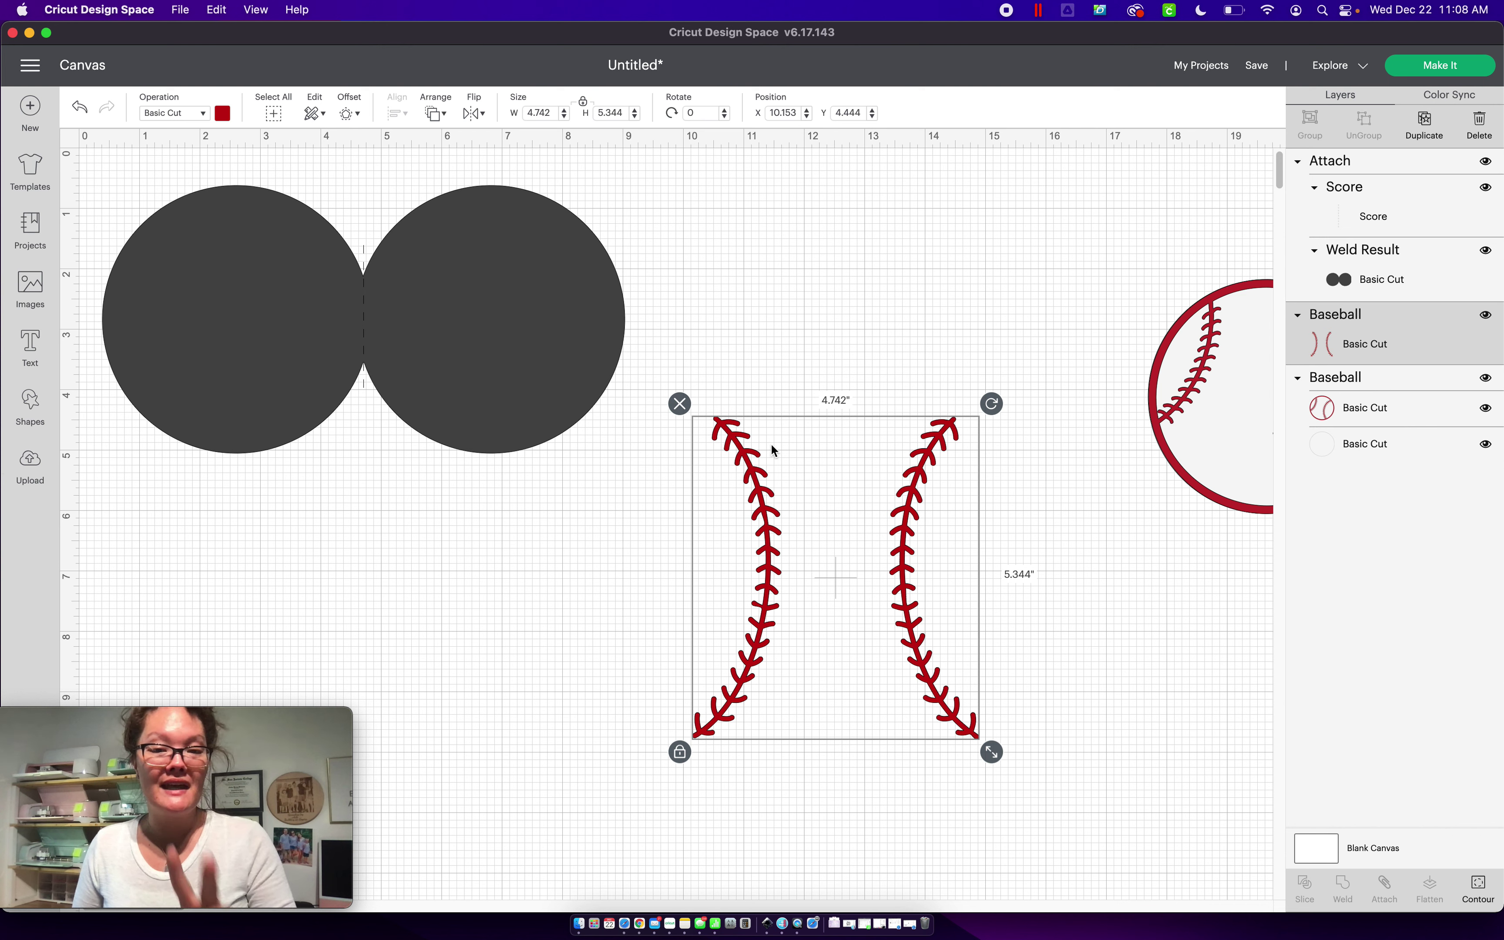
left_click_drag(766, 488, 716, 439)
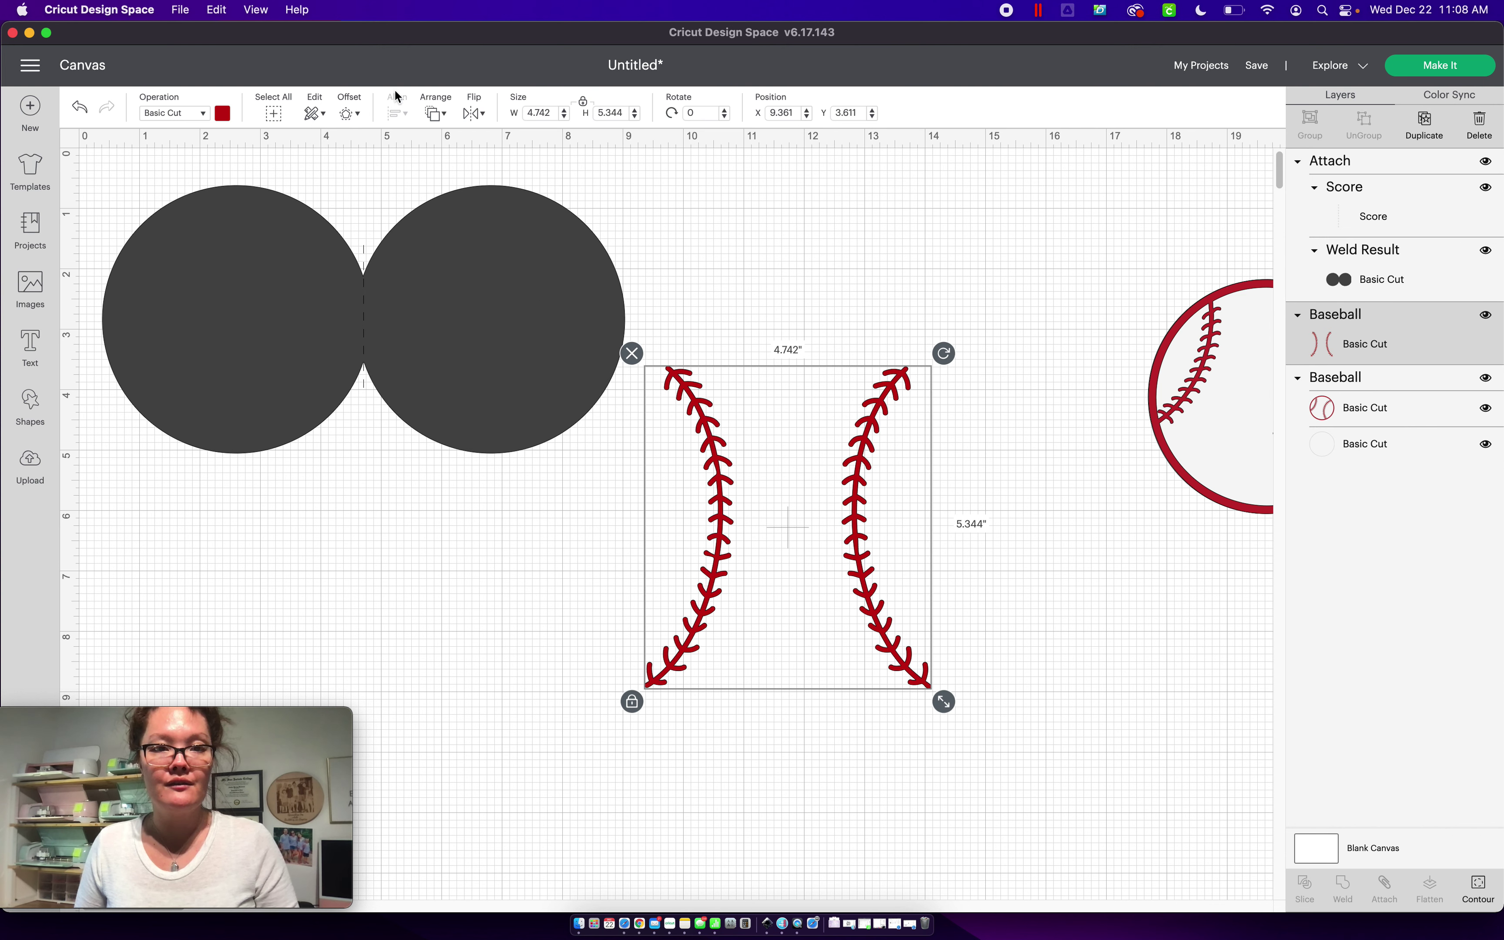
Bring the stitches to the front, scale them over the second circle to about 3.05 by 3.44 inches, and move them off the card base
left_click(435, 113)
left_click(462, 210)
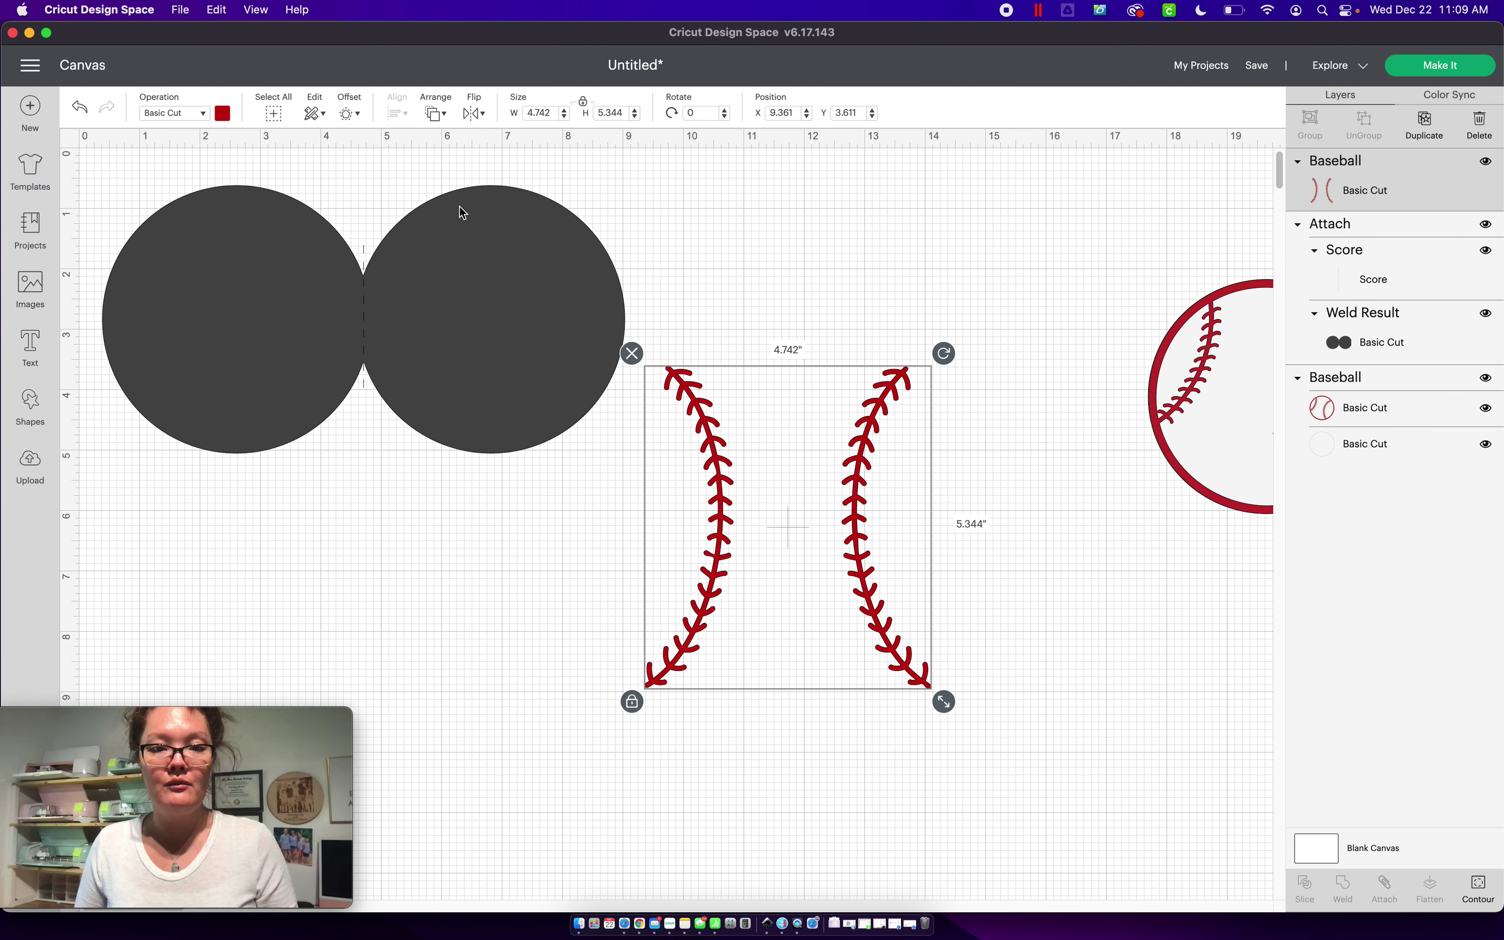
left_click_drag(721, 522, 468, 355)
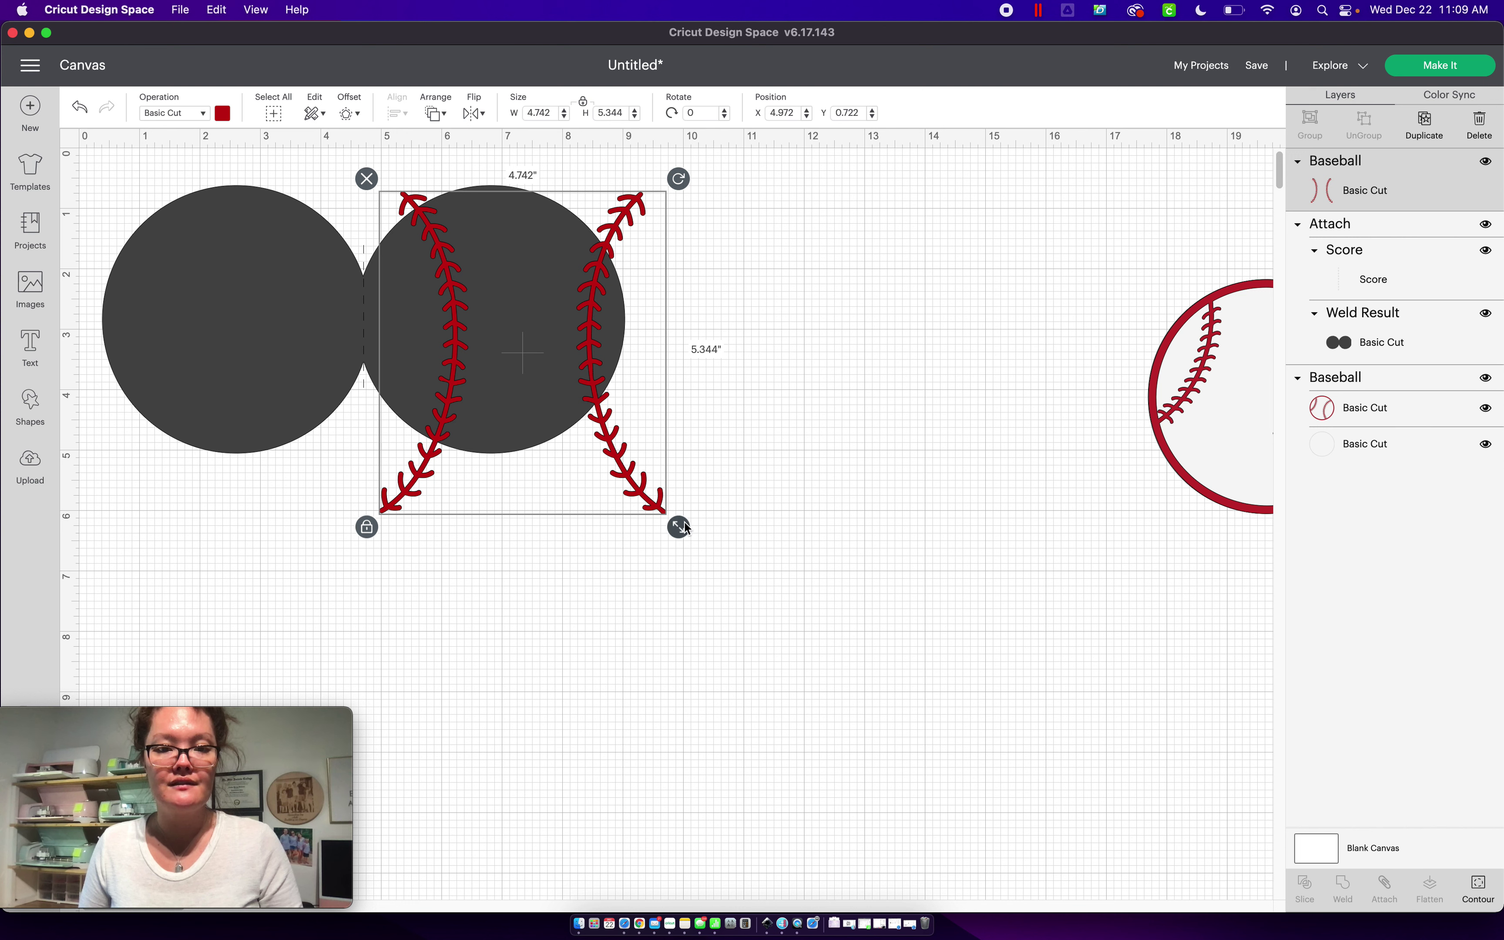
left_click_drag(678, 527, 602, 435)
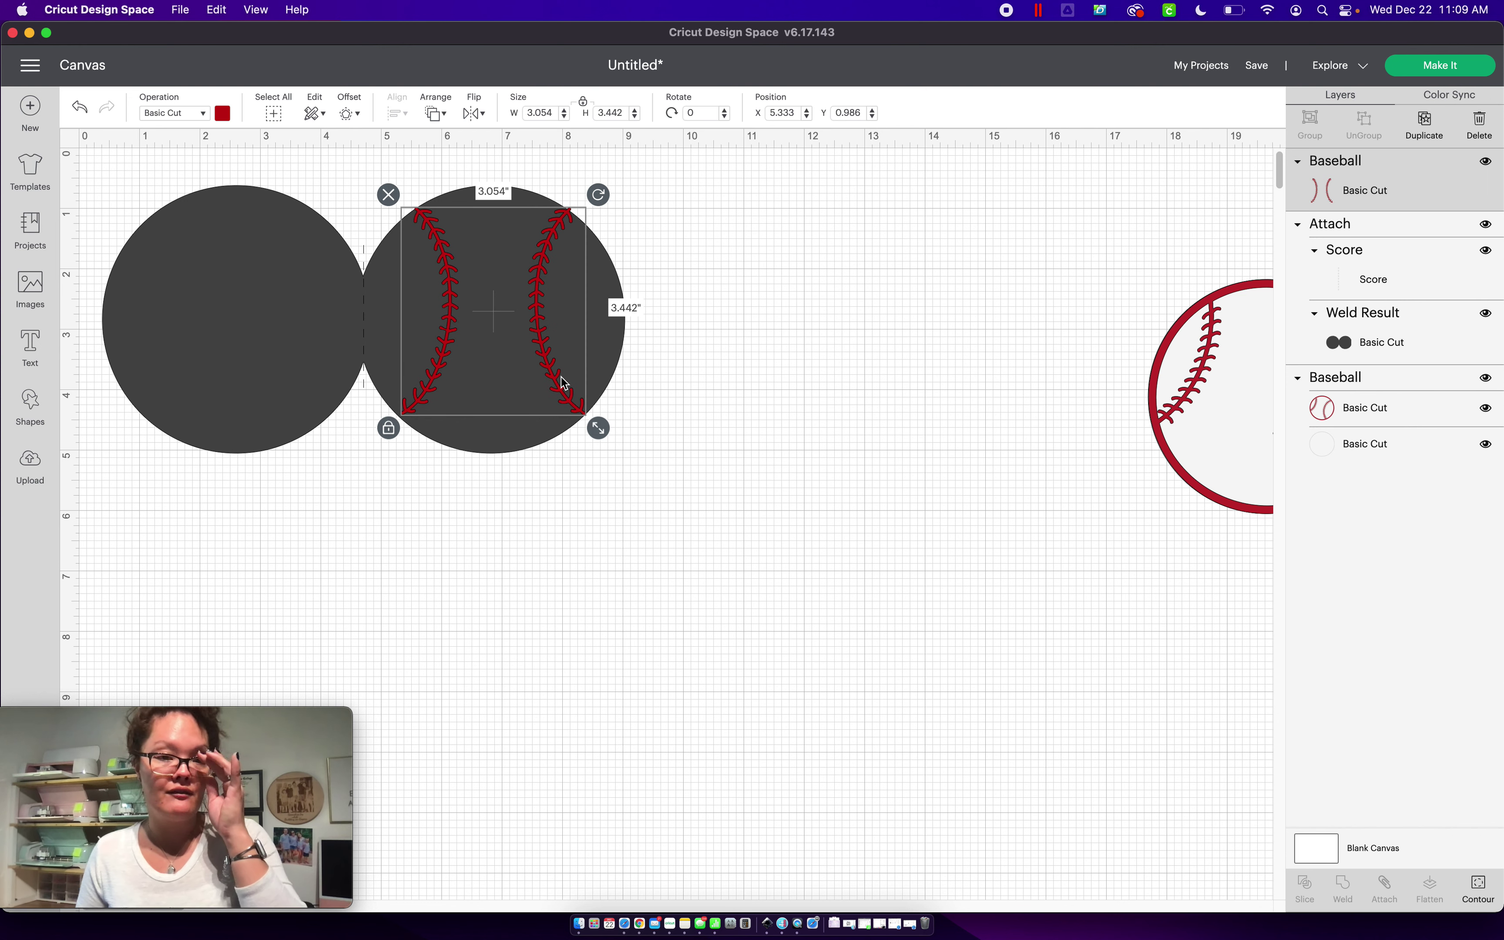
left_click_drag(560, 378, 864, 576)
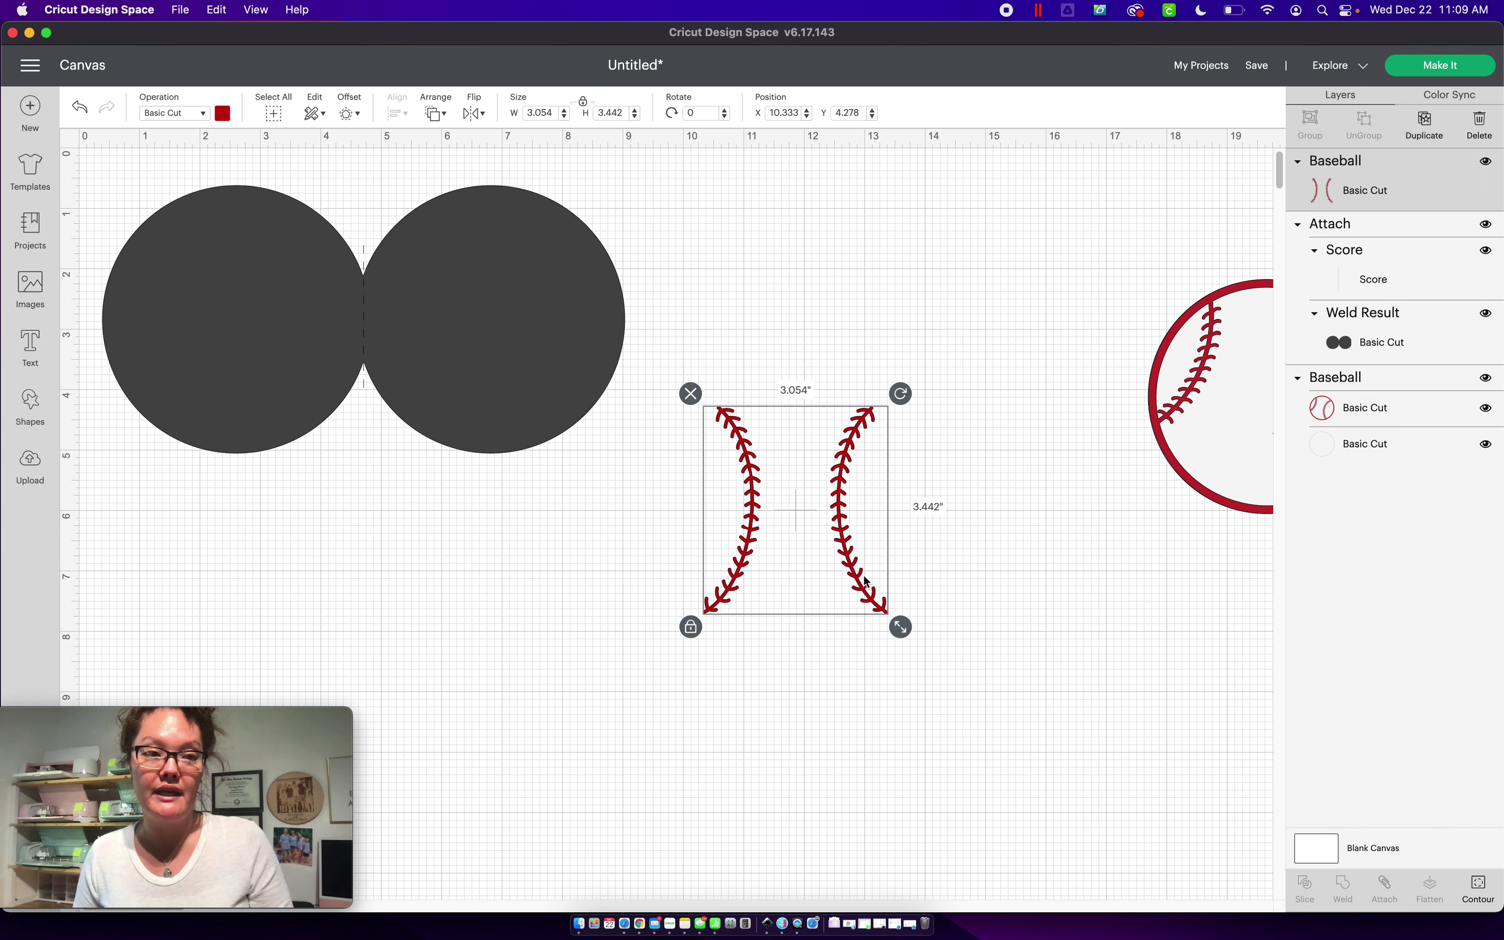
Insert a square below the card base and stretch it, with proportions unlocked, into a tall rectangle about 1.74 by 4.93 inches
left_click(30, 408)
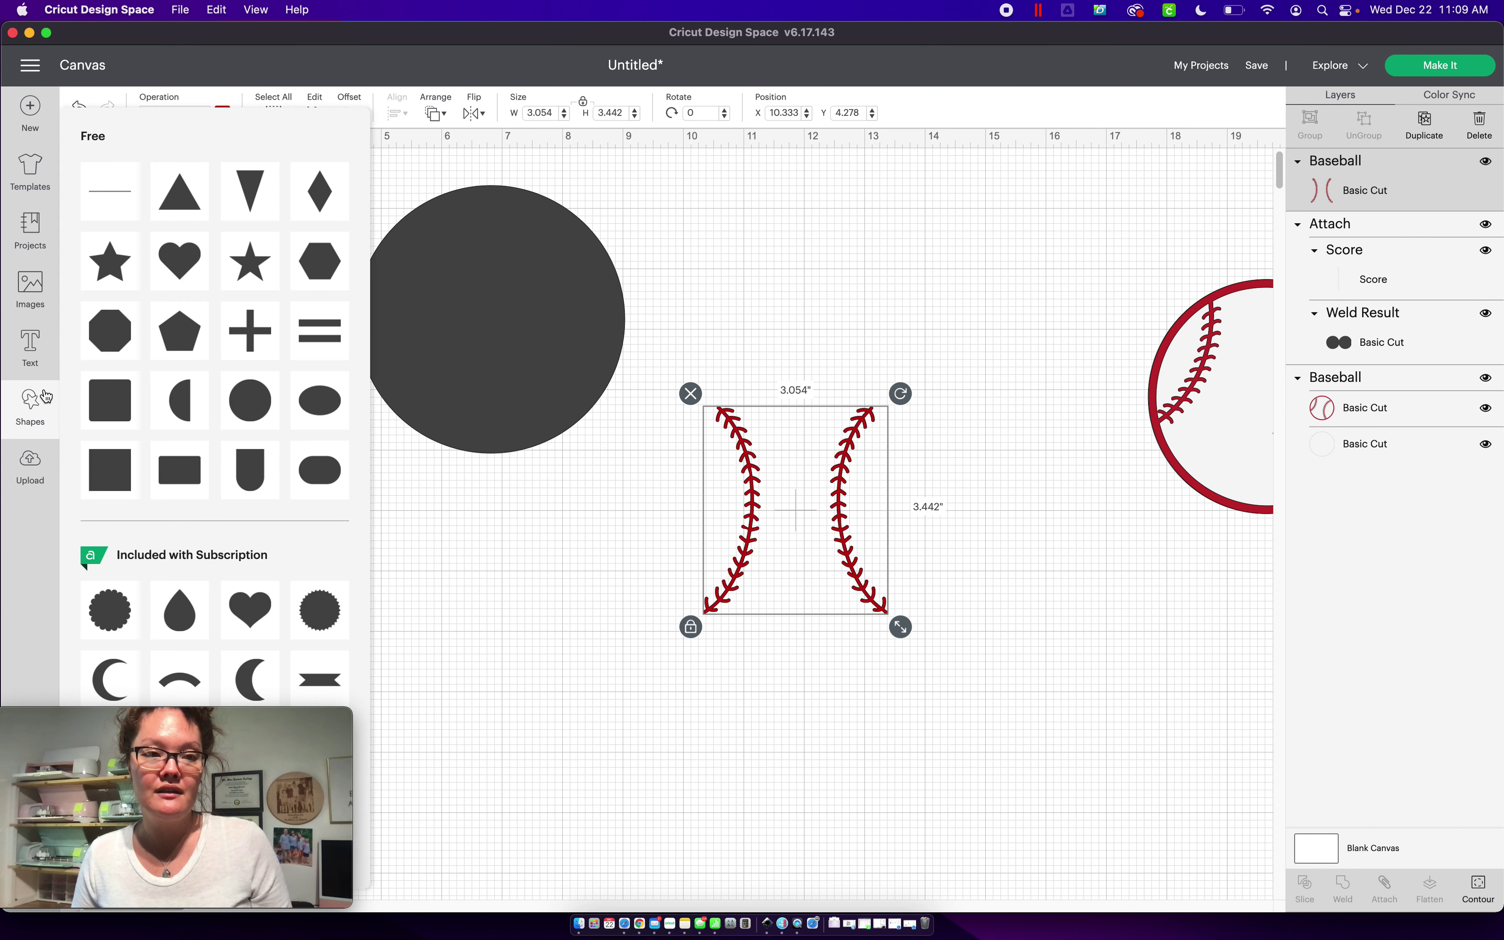
left_click(111, 471)
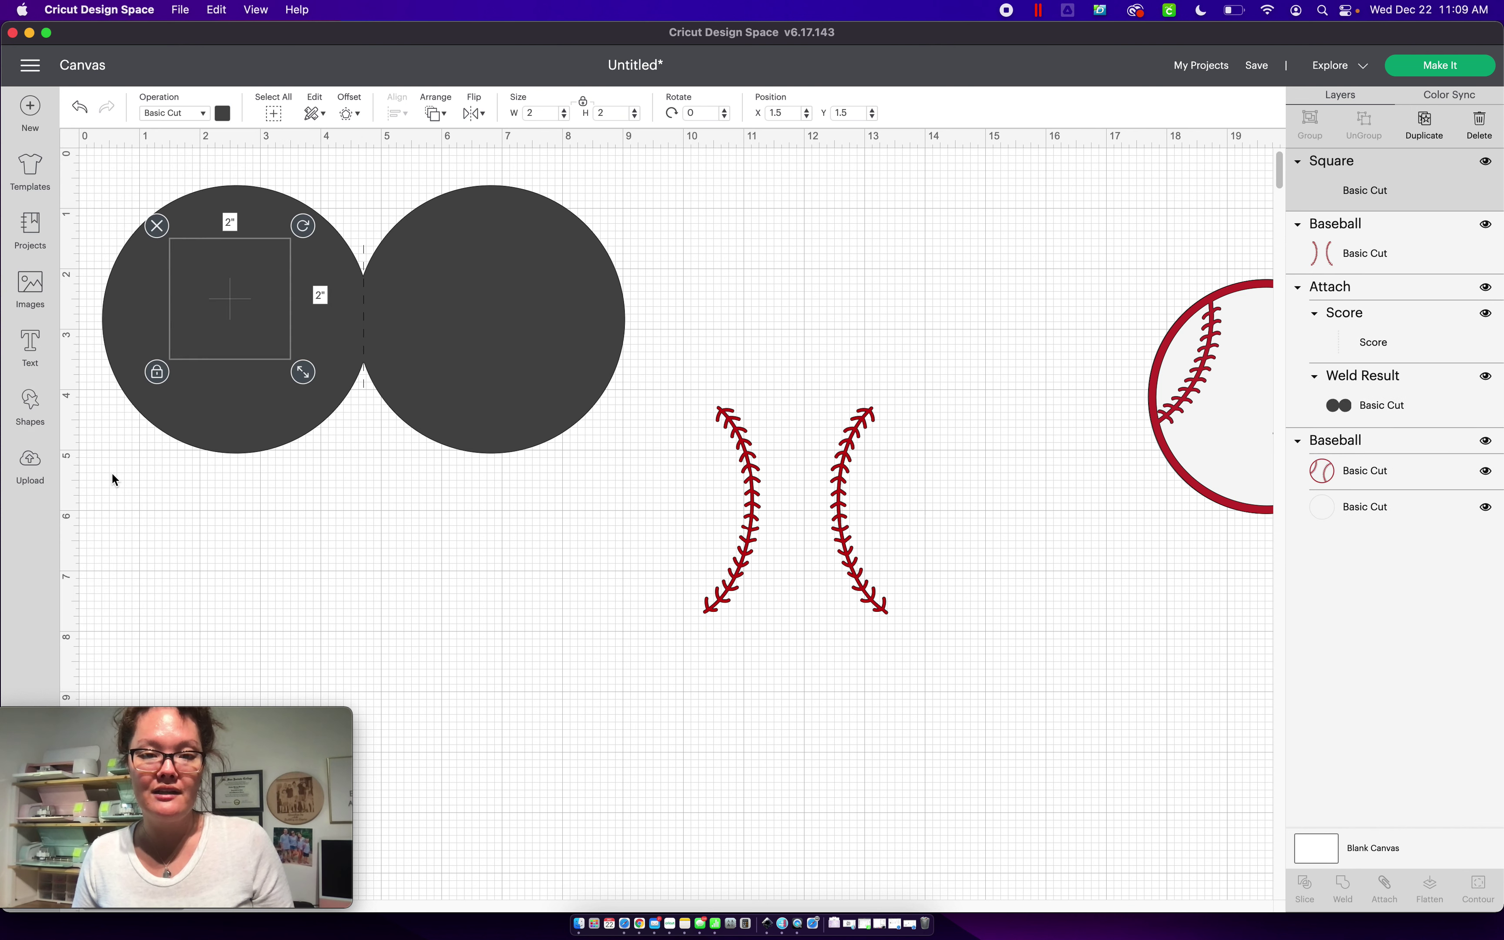
left_click_drag(212, 318, 511, 577)
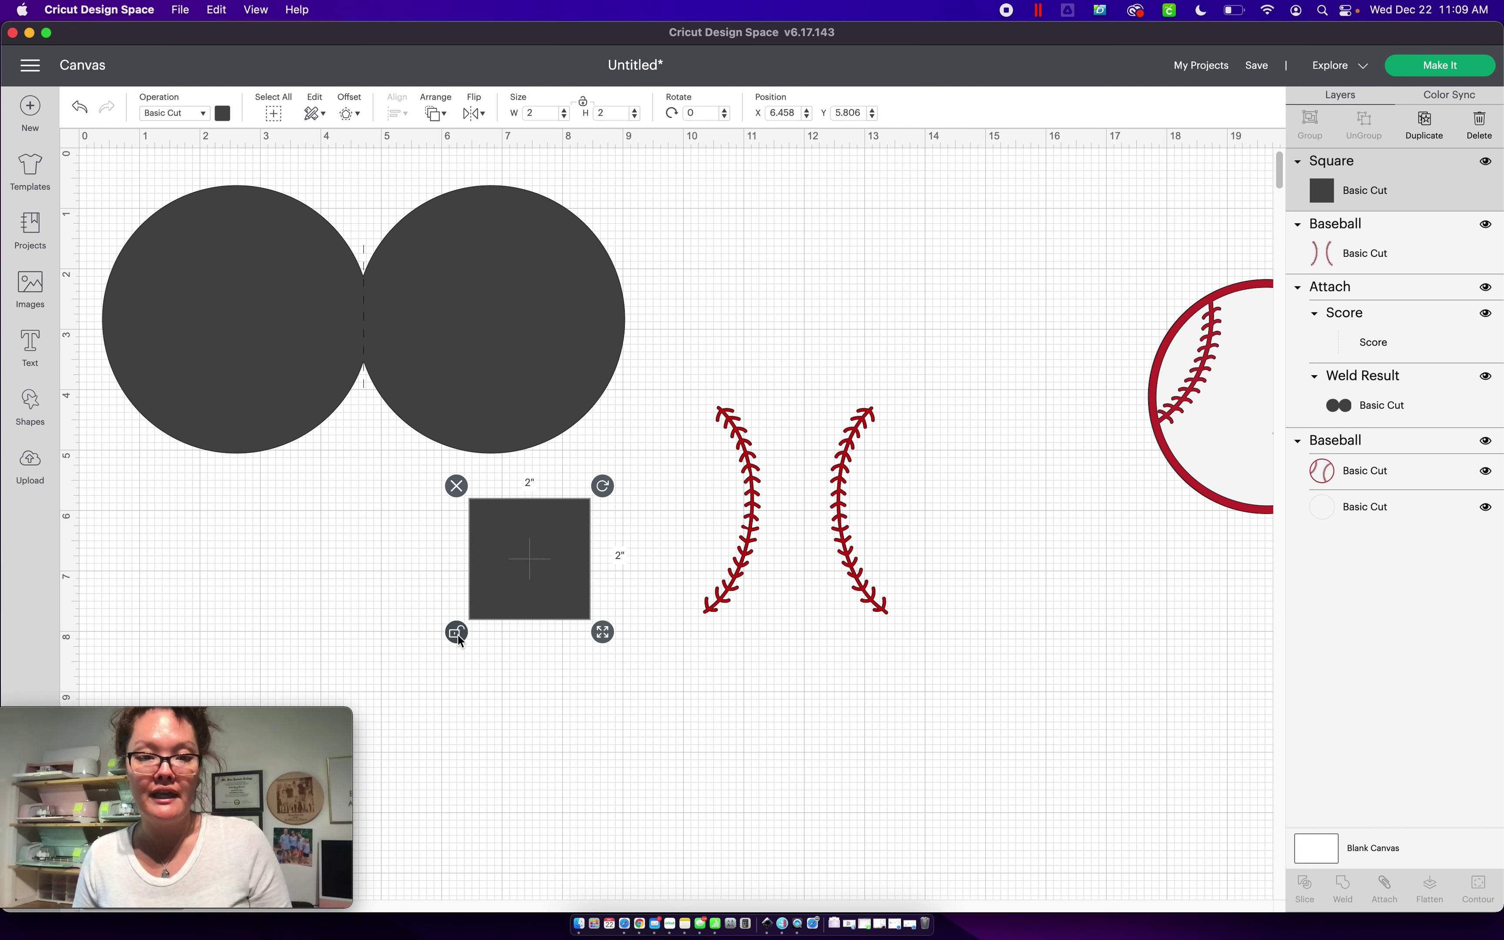
left_click_drag(603, 632, 584, 810)
left_click(457, 606)
Place the rectangle over the first stitch line and slice the two shapes
left_click_drag(483, 741, 773, 589)
left_click_drag(632, 576, 725, 585)
left_click(1006, 709)
left_click_drag(1006, 710, 967, 663)
left_click_drag(1050, 845, 656, 333)
left_click_drag(745, 494, 775, 500)
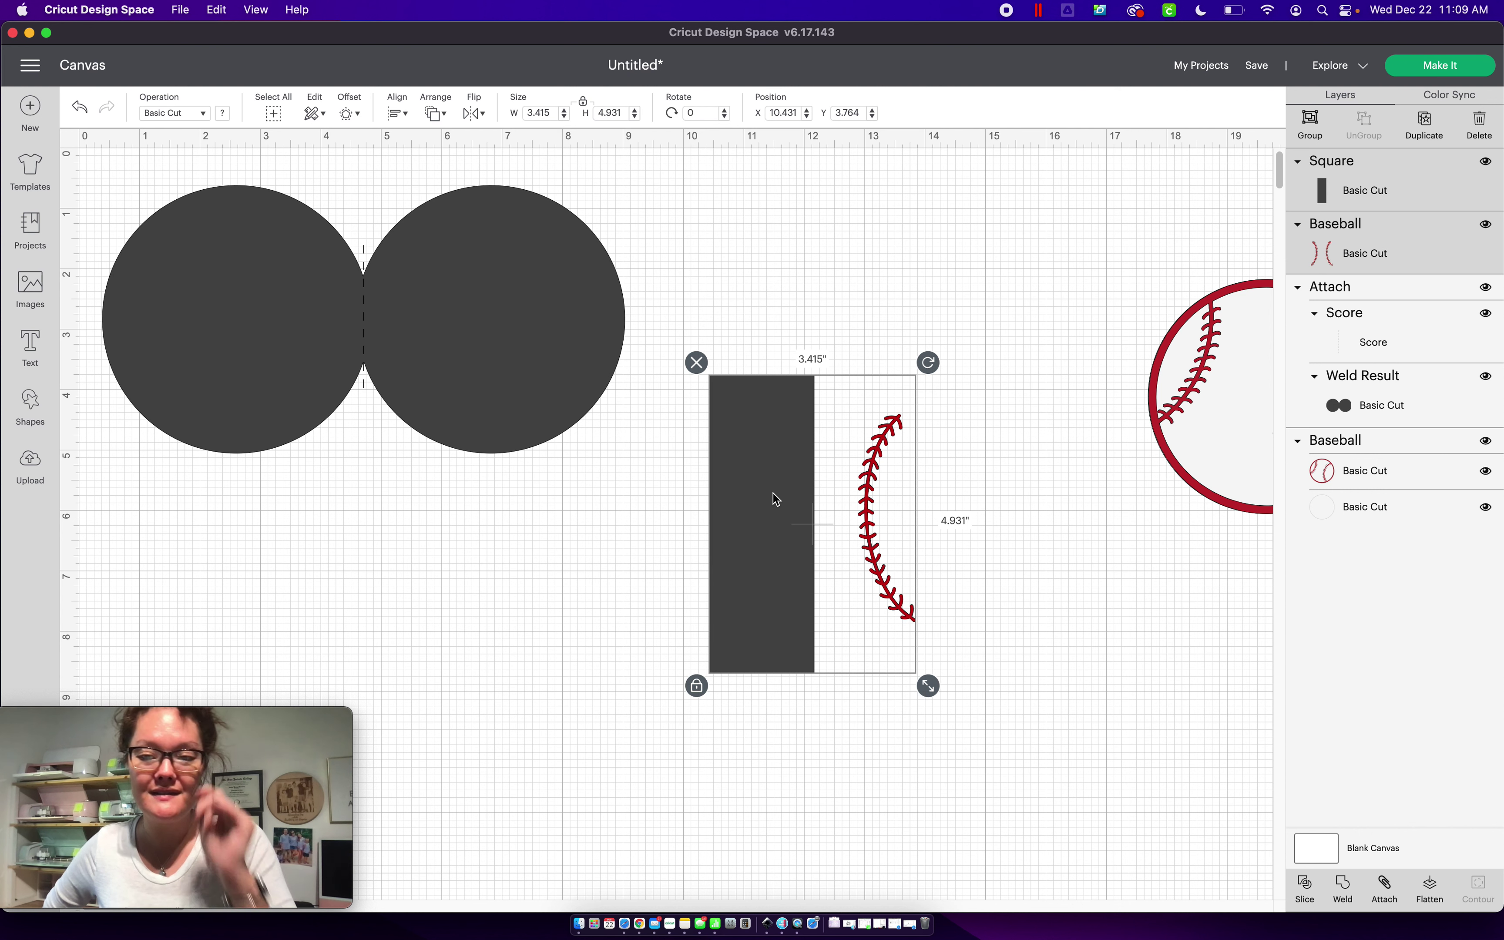
left_click(1133, 701)
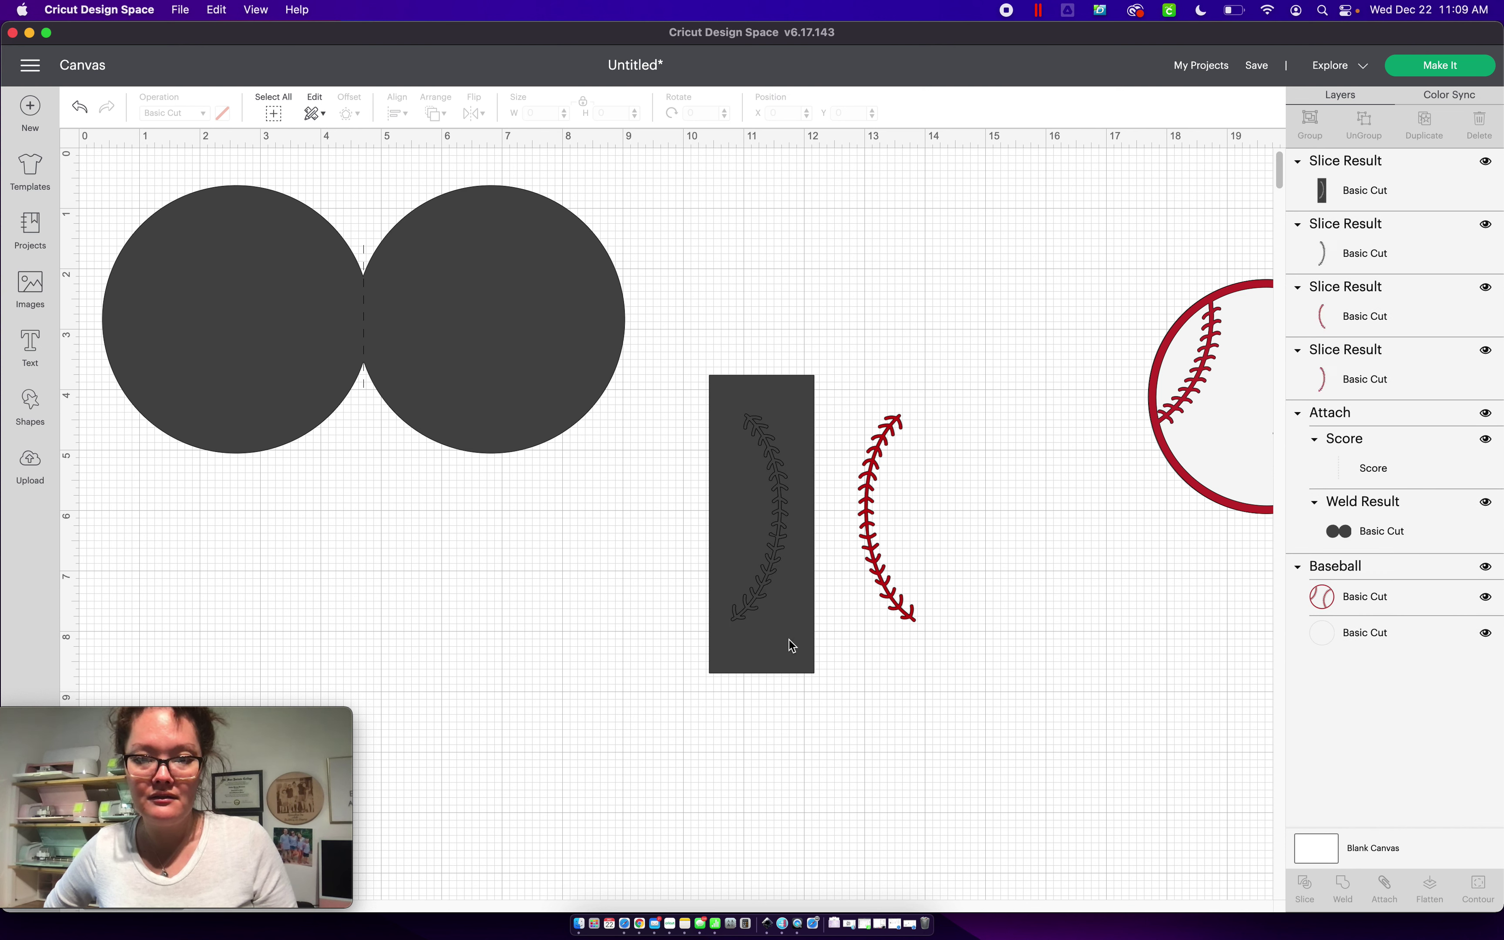
Delete the sliced rectangle and the gray stitch piece left by the slice
left_click(793, 642)
left_click_drag(793, 643, 743, 530)
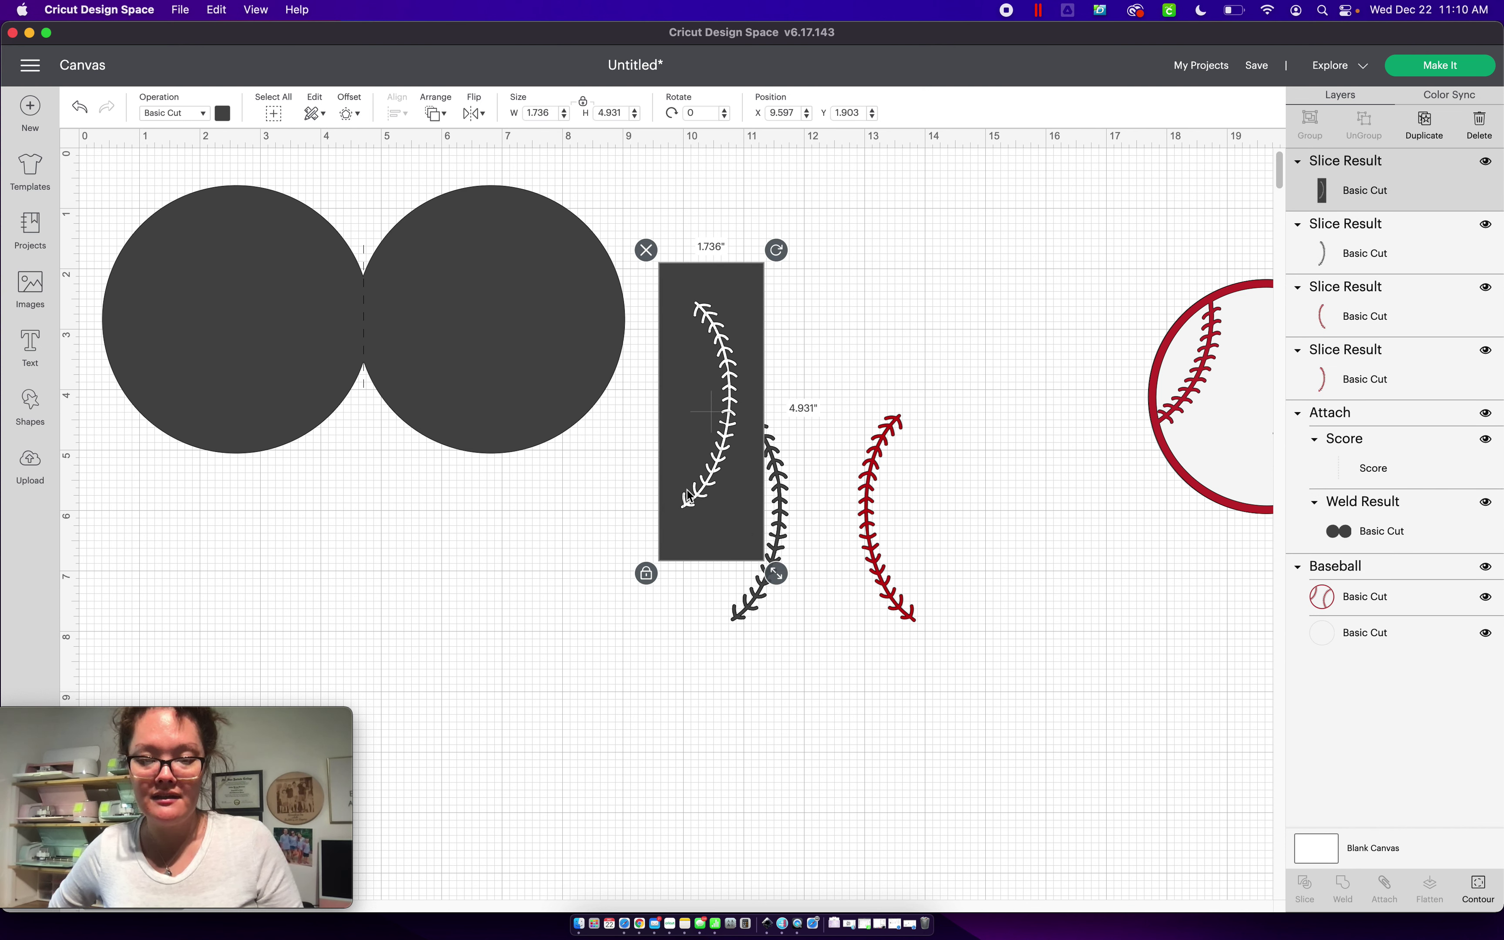
left_click_drag(687, 490, 622, 687)
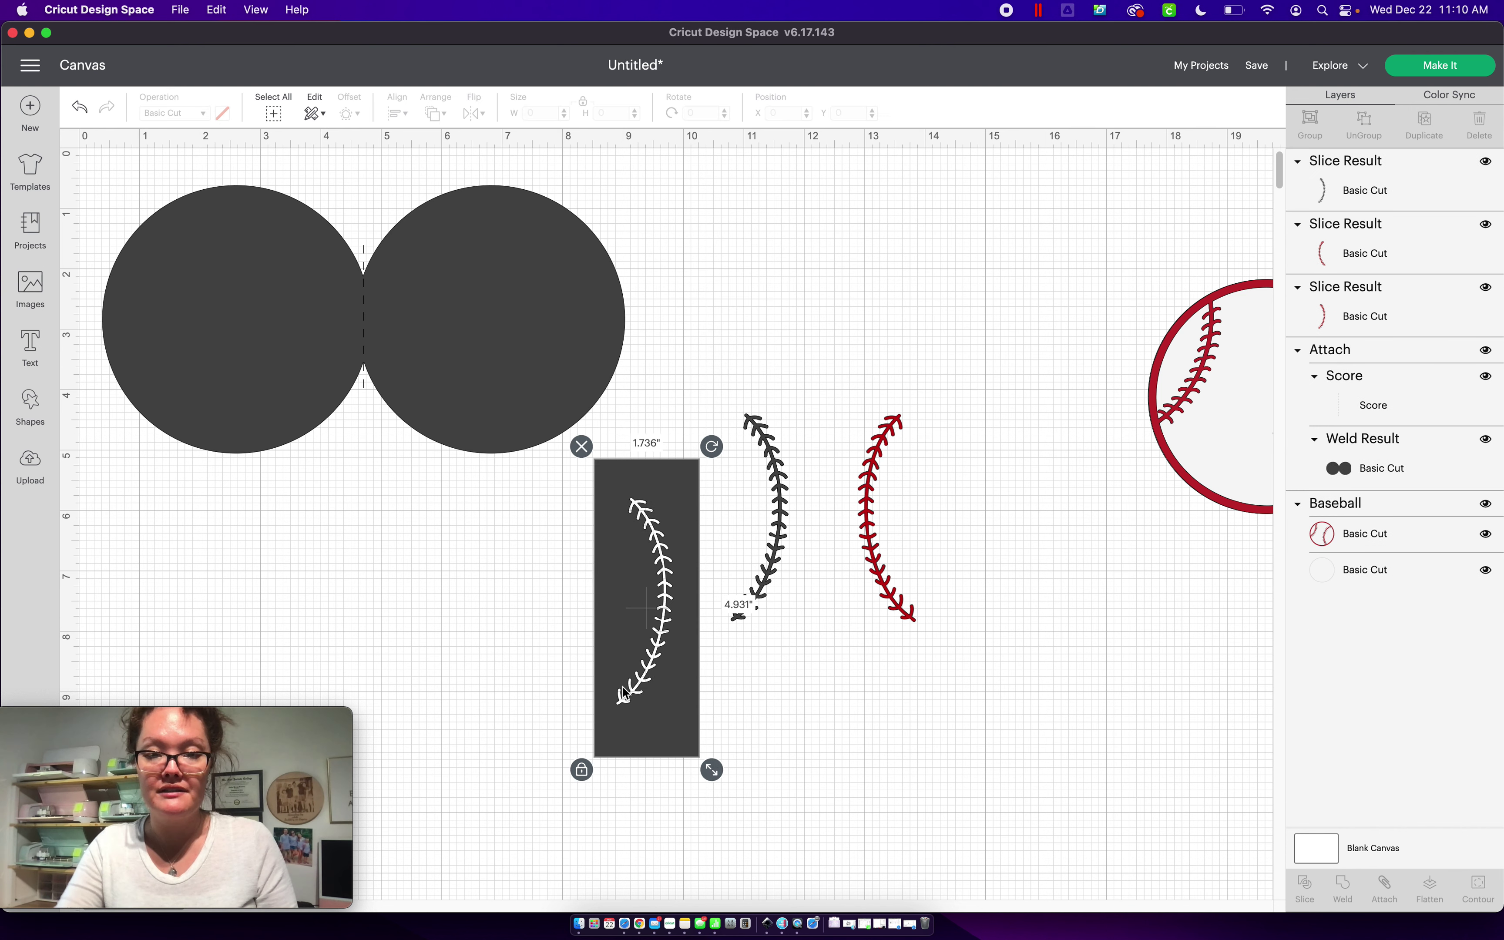
key("Delete")
left_click_drag(745, 626, 730, 403)
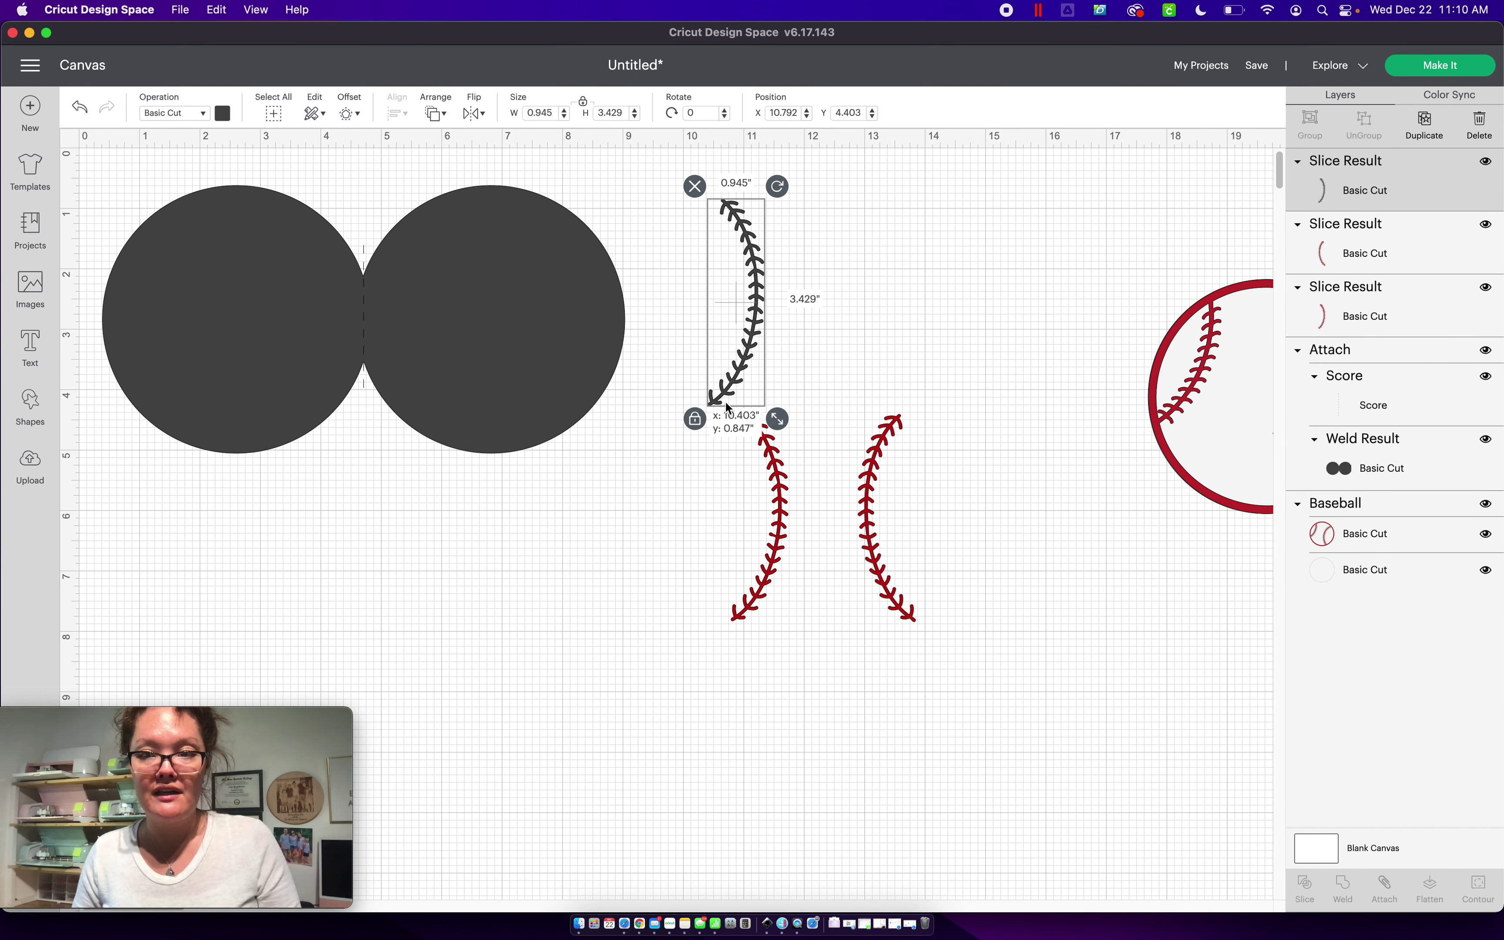
key("Delete")
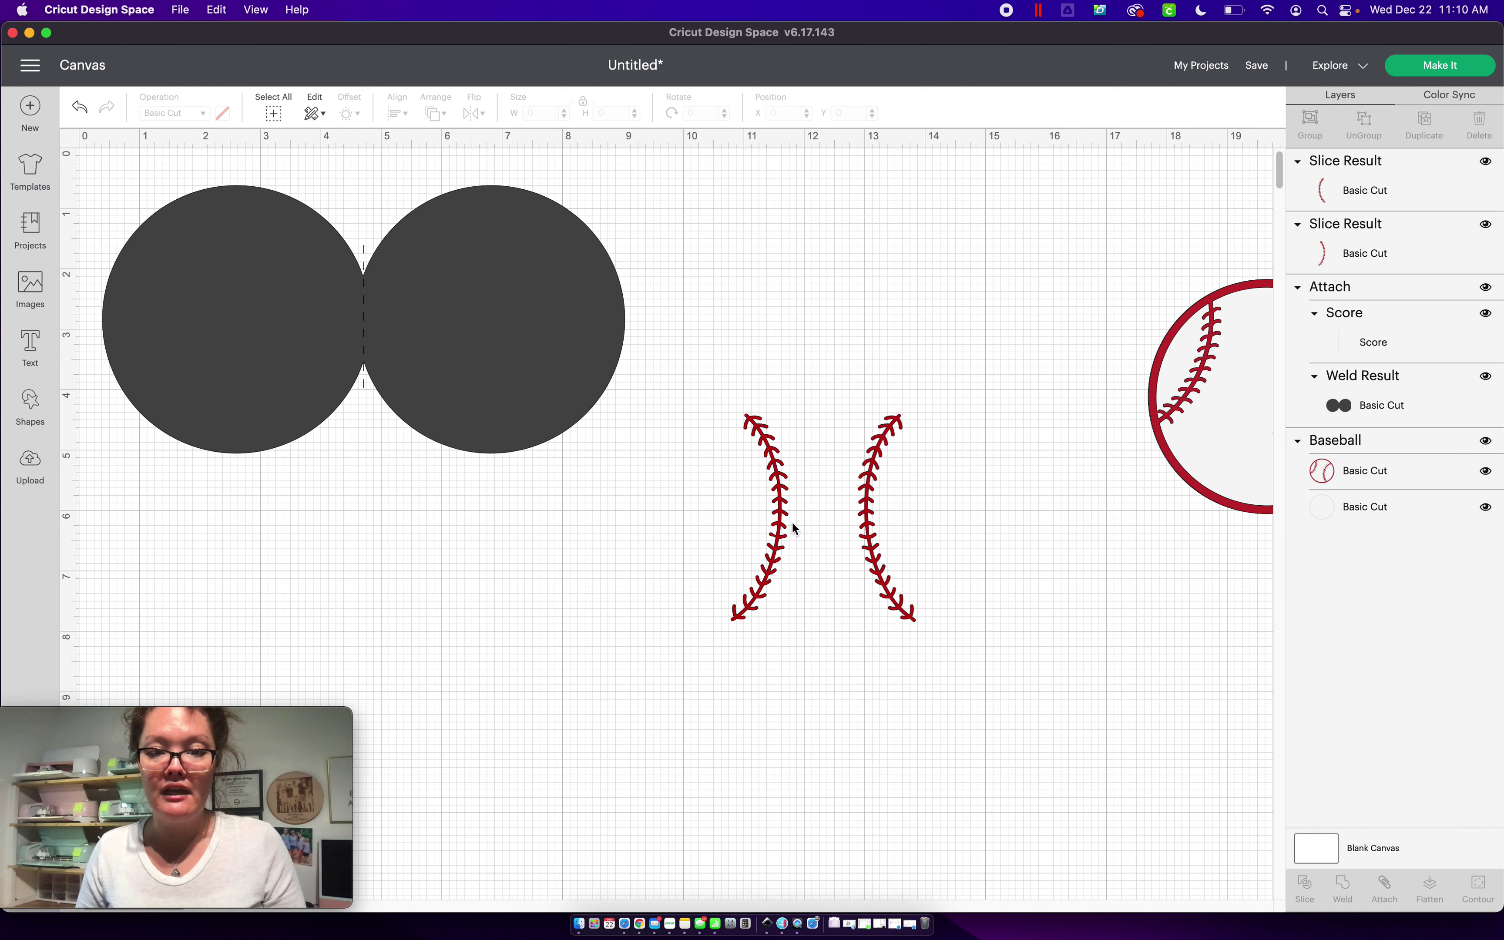
Move the separated first stitch line to about X 10.40, Y 4.43
left_click(789, 520)
mouse_move(768, 562)
left_mouse_down()
mouse_move(715, 561)
mouse_move(826, 563)
mouse_move(743, 561)
left_mouse_up()
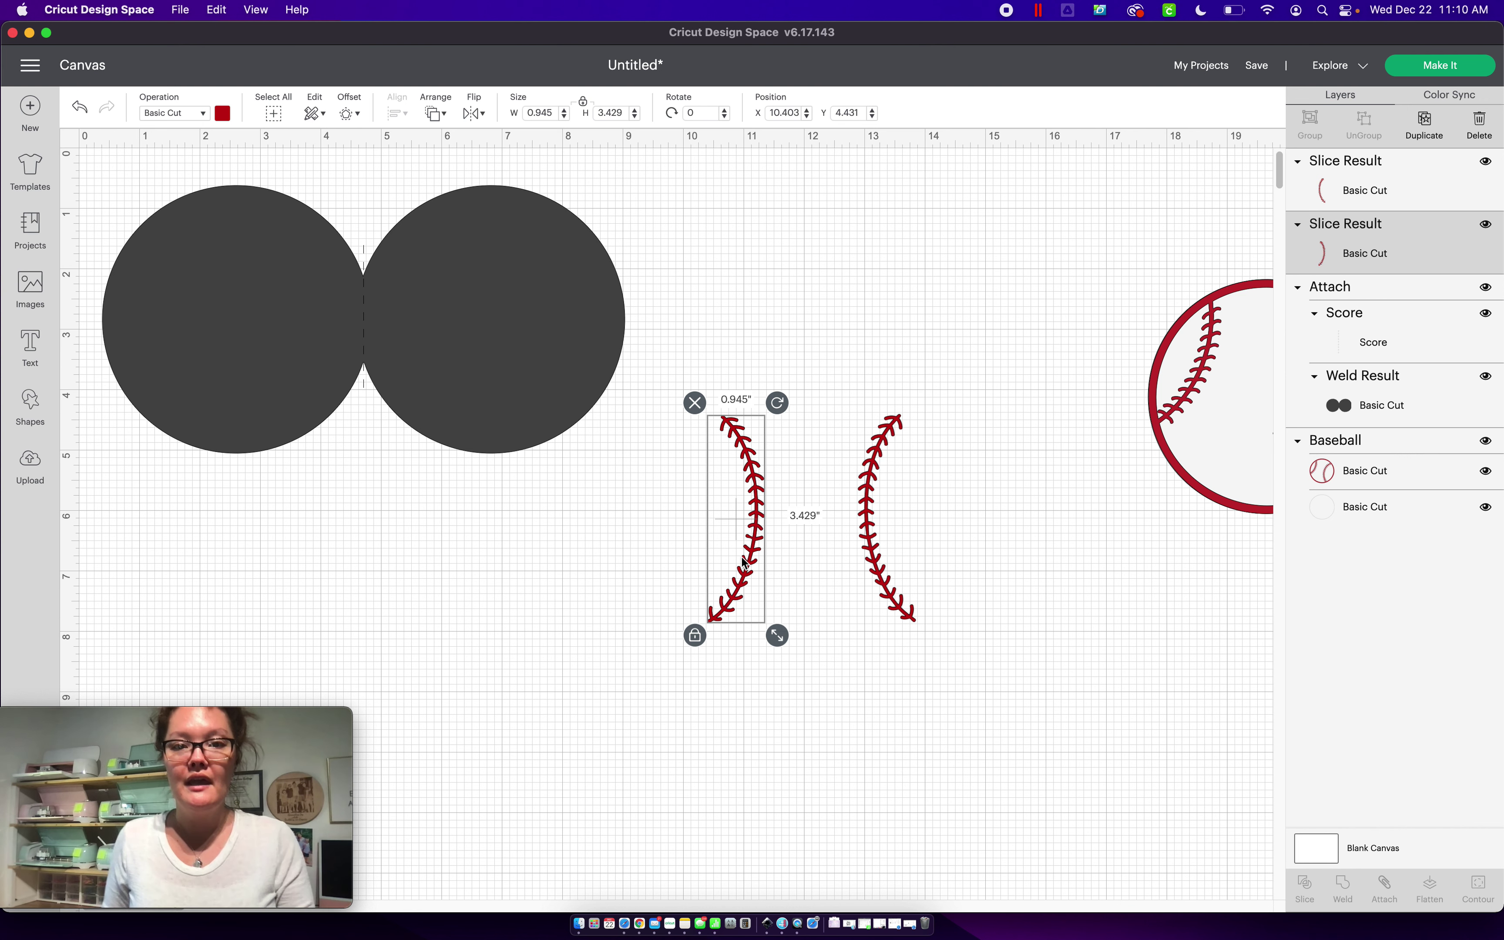
left_click(1008, 488)
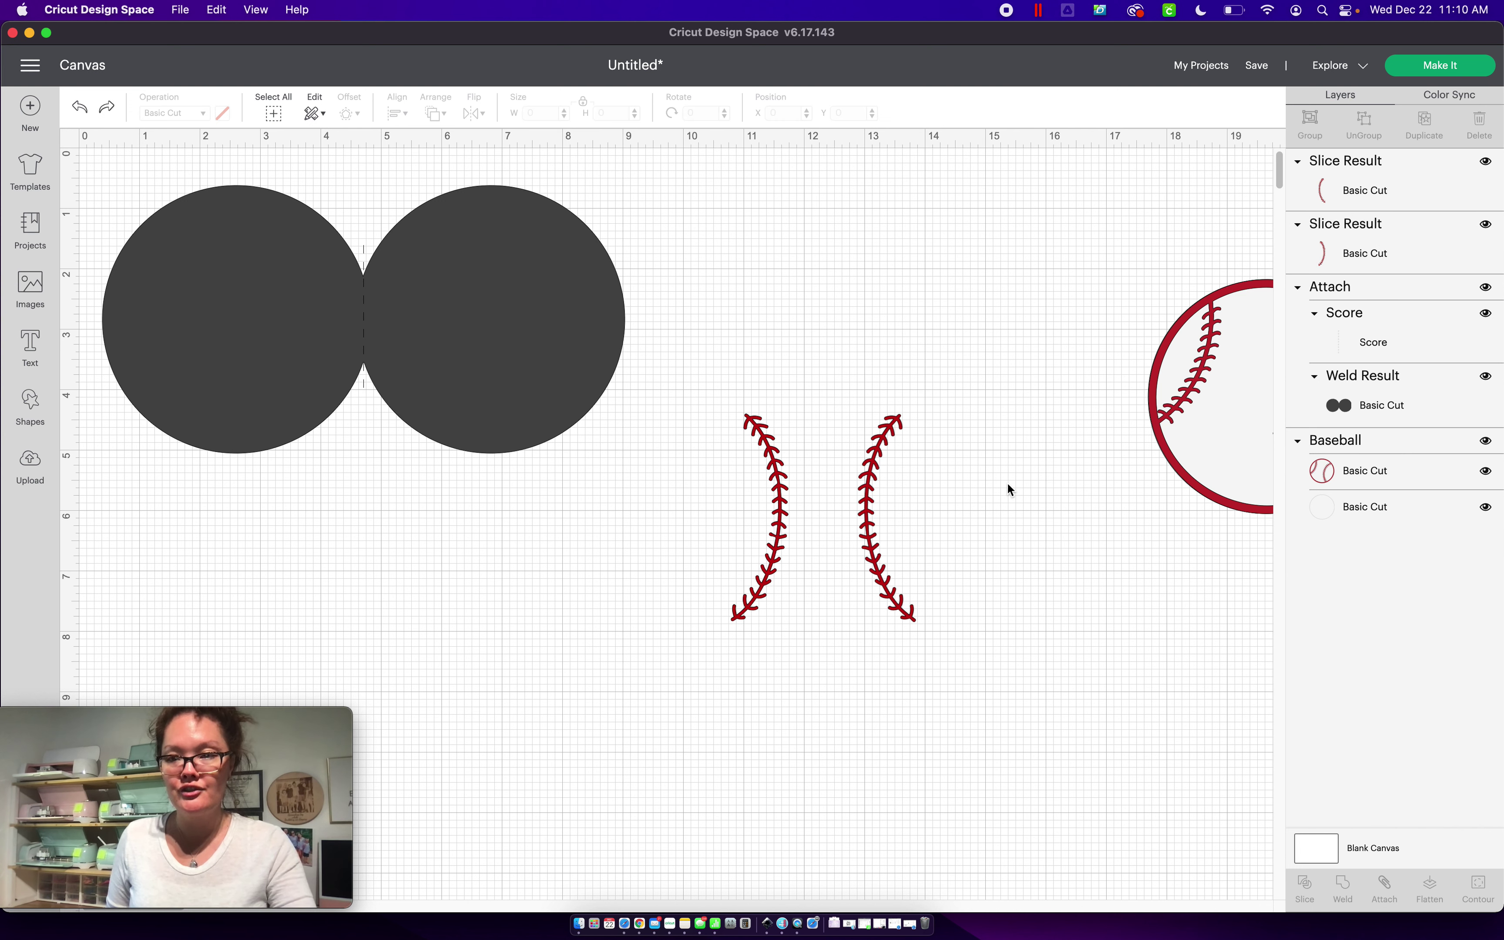
Undo the stitch move, the deletions and the slice, back to the whole rectangle and paired stitches
key("super+z")
key("super+z")
key("super+z")
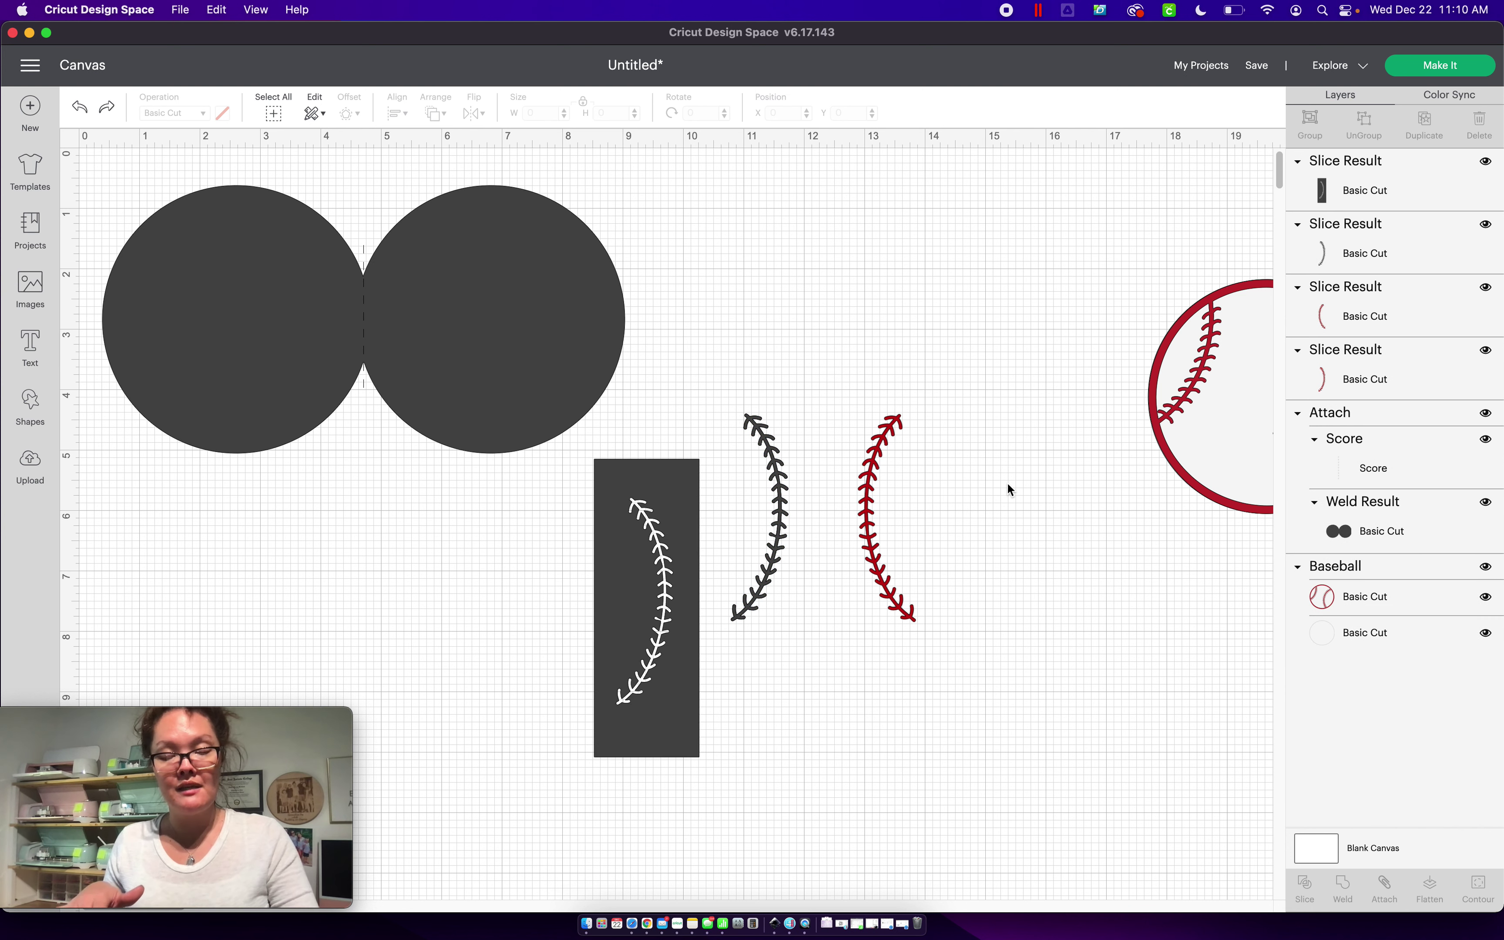
key("super+z")
key("super+z")
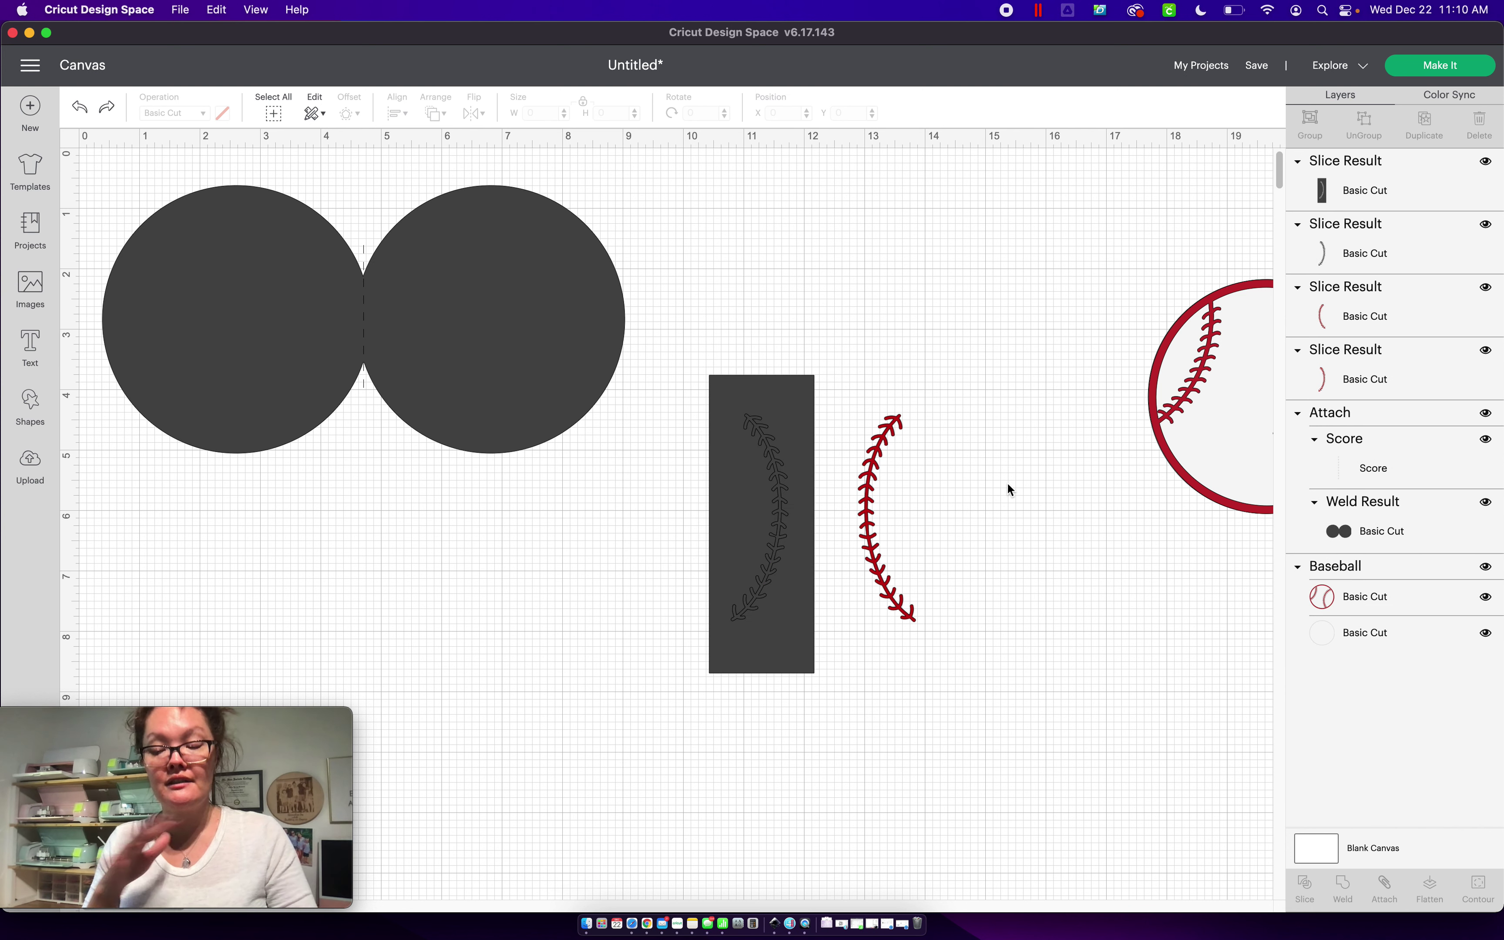
key("super+z")
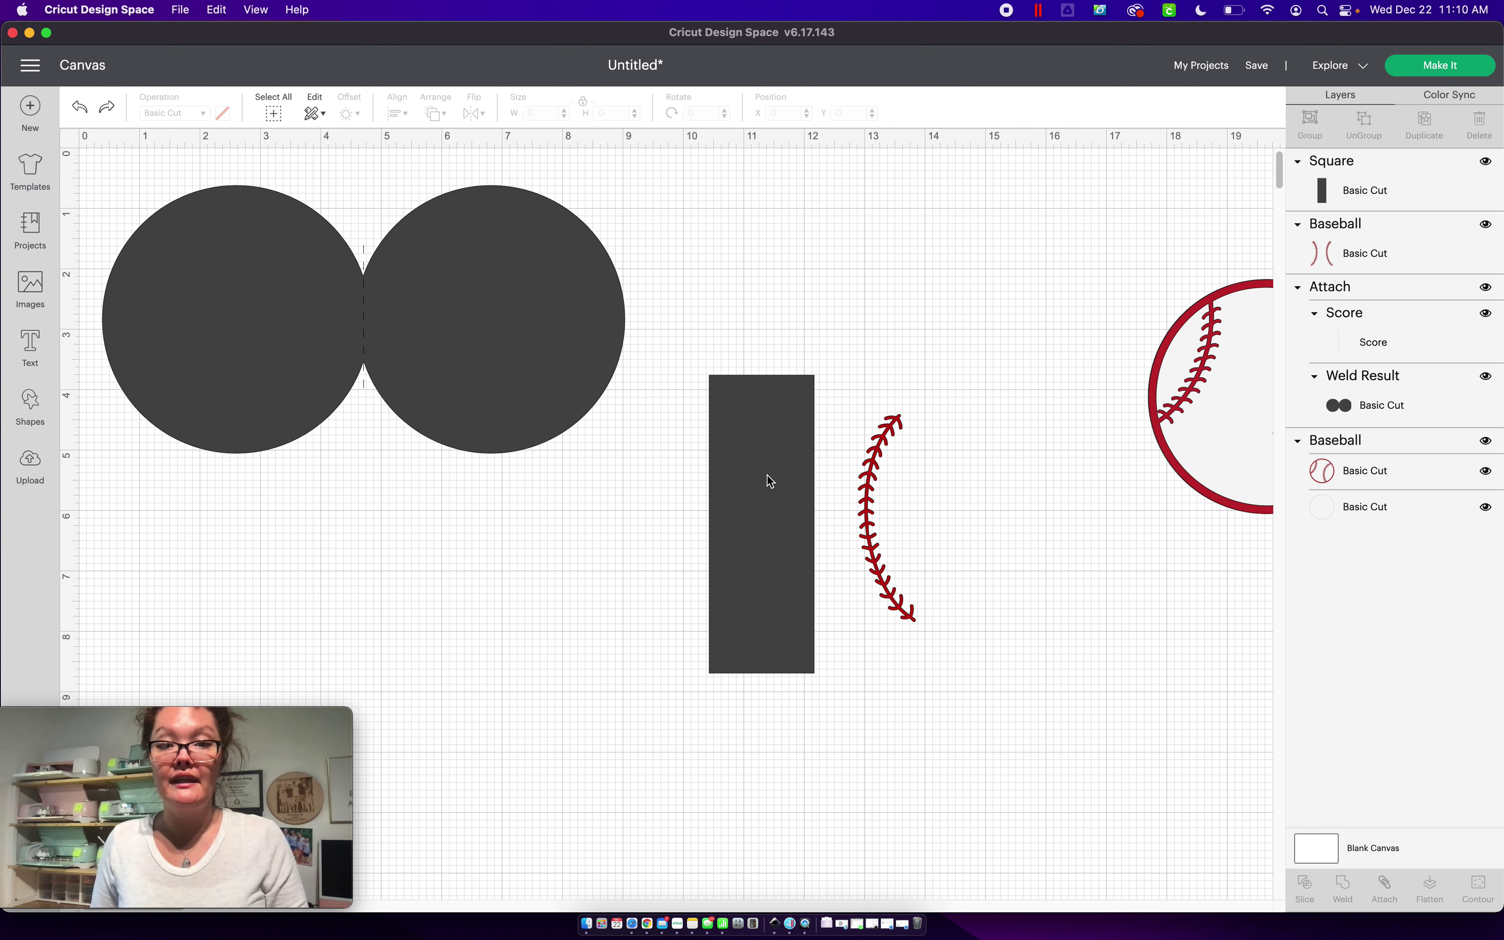
Move the rectangle off the stitches and hide the second stitch line using Contour
left_click_drag(772, 480, 508, 735)
left_click(743, 617)
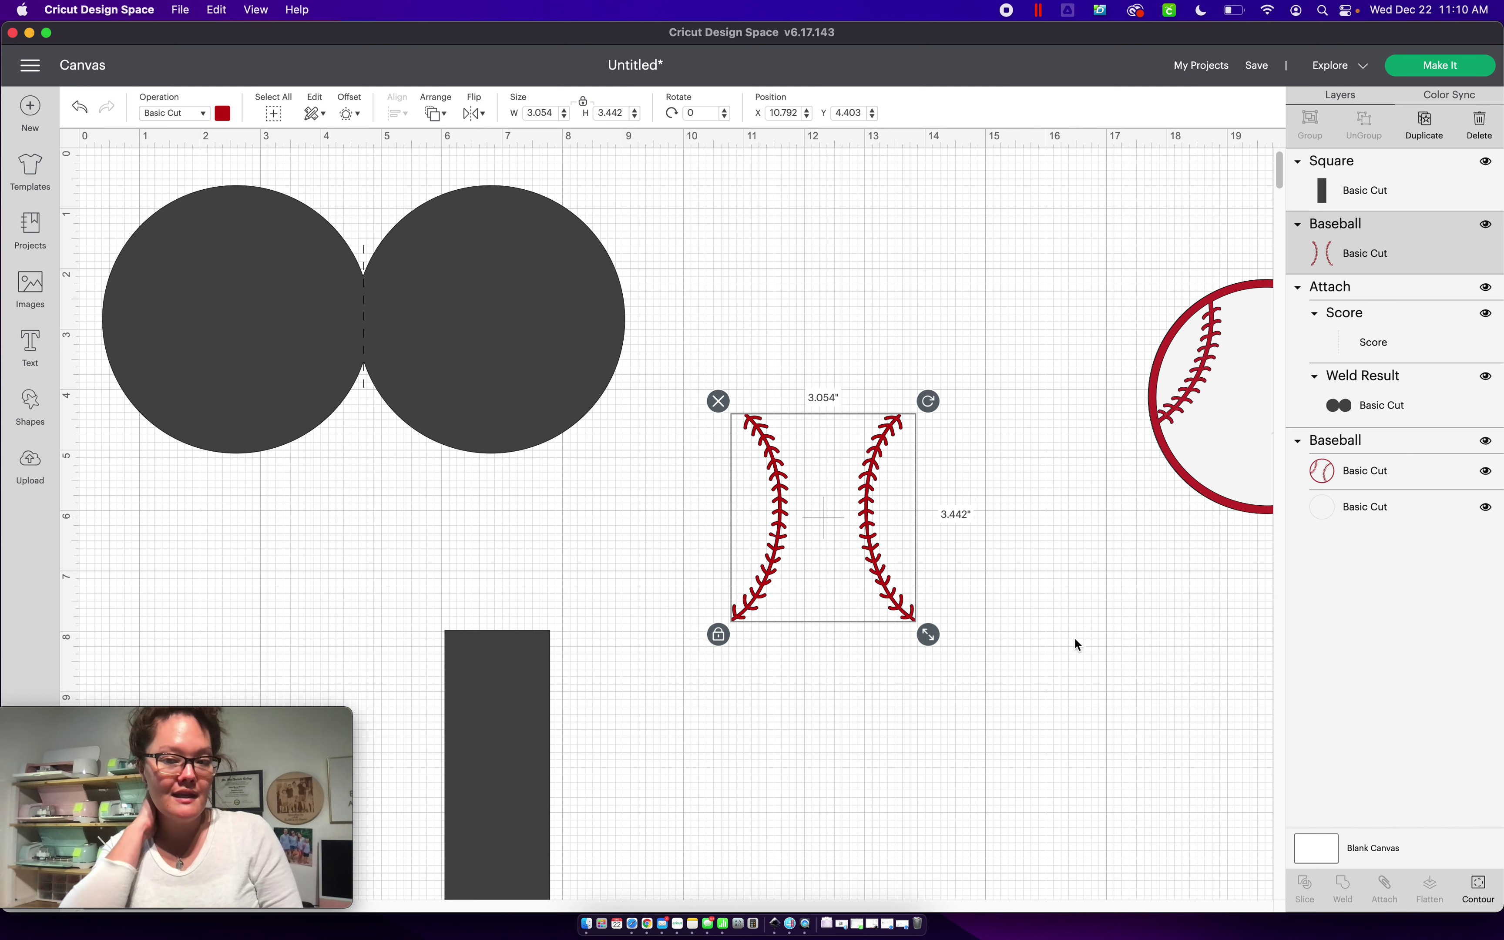
left_click(1482, 887)
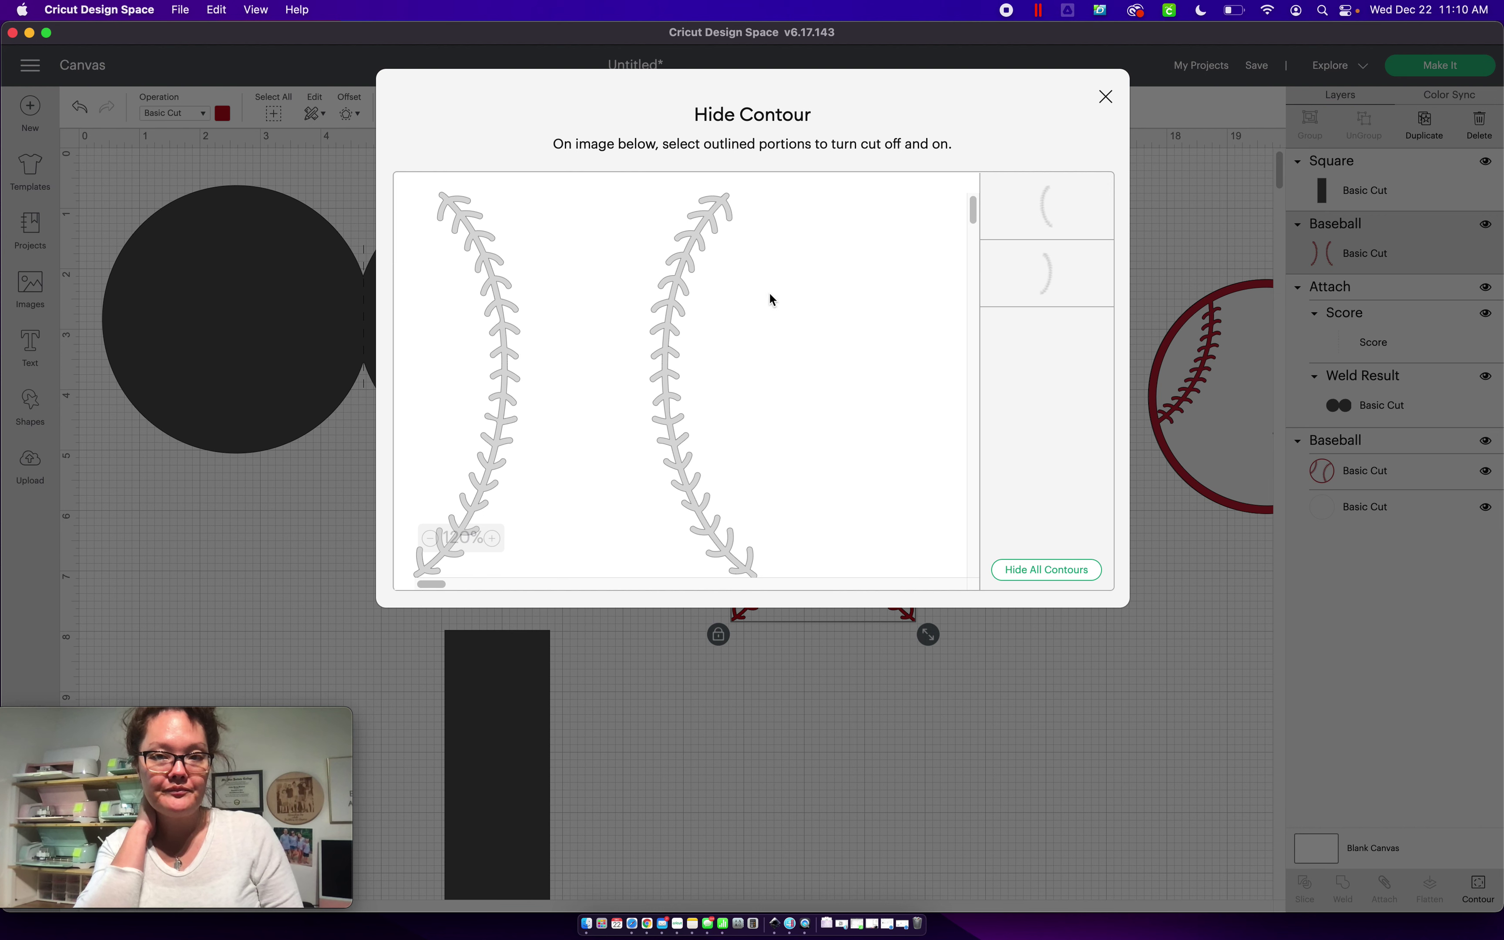
left_click(1027, 208)
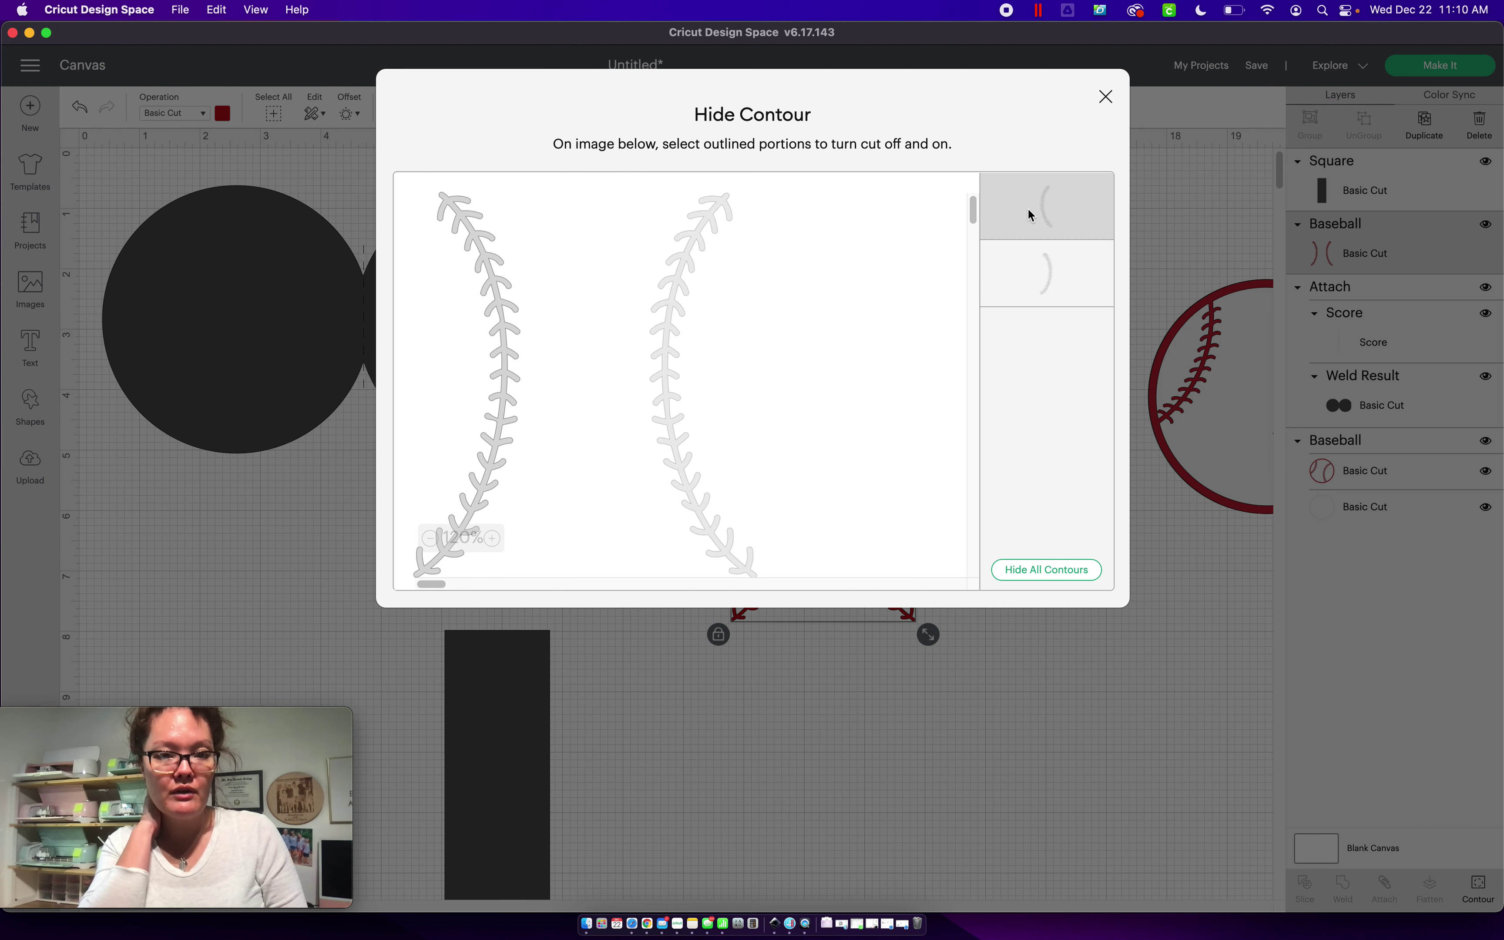
left_click(926, 792)
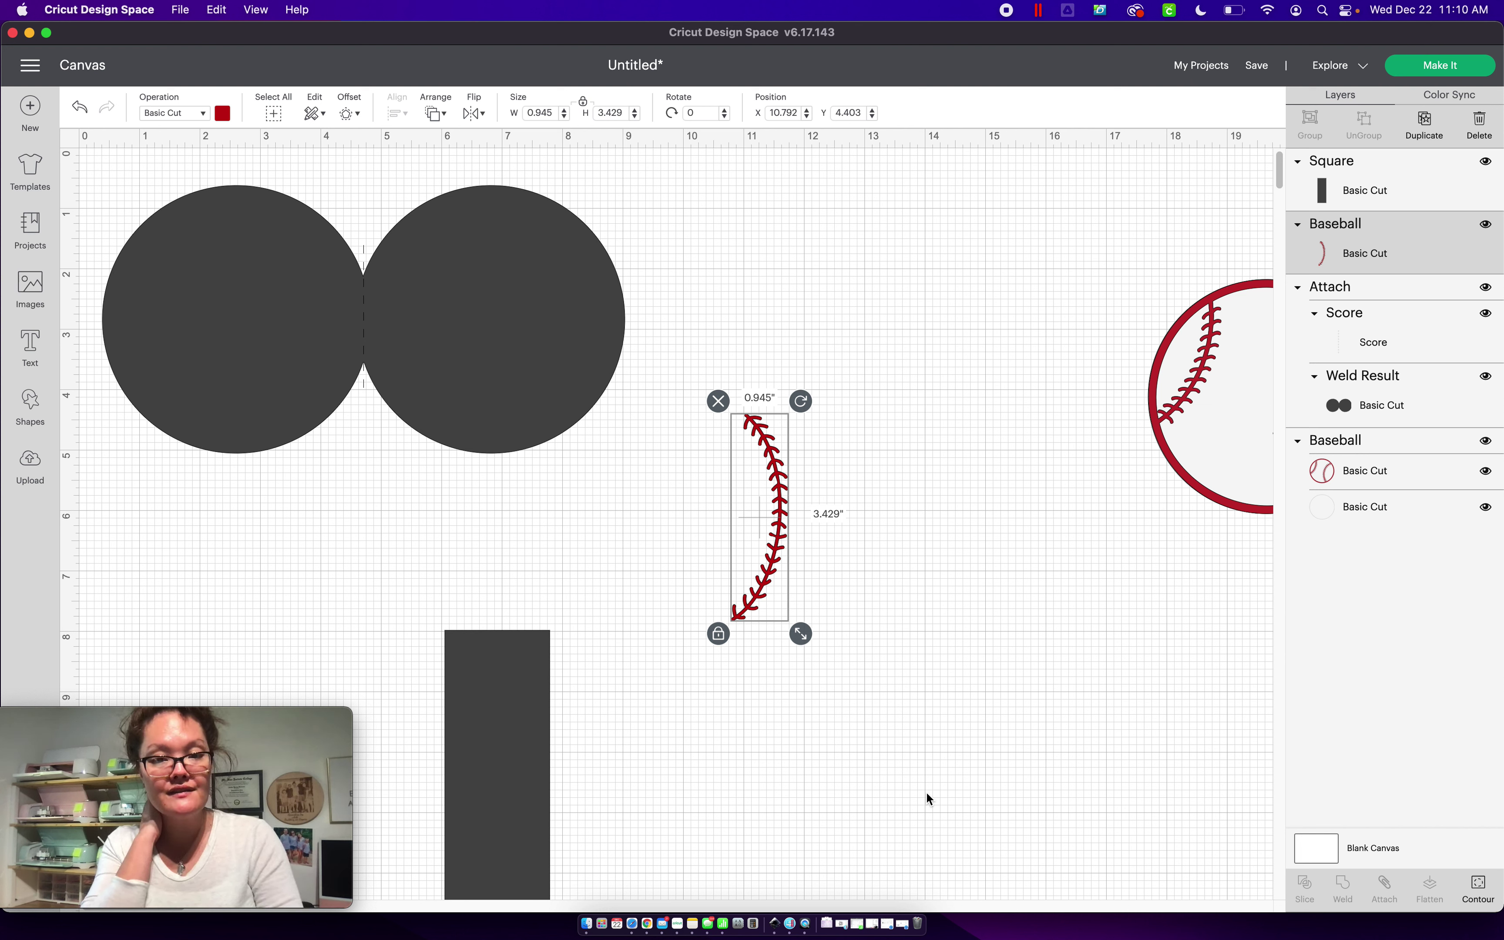
Duplicate the stitch, switch the copy's contour to the second stitch line only, and place it at about X 12.53, Y 4.3
left_click(1436, 124)
left_click(1478, 890)
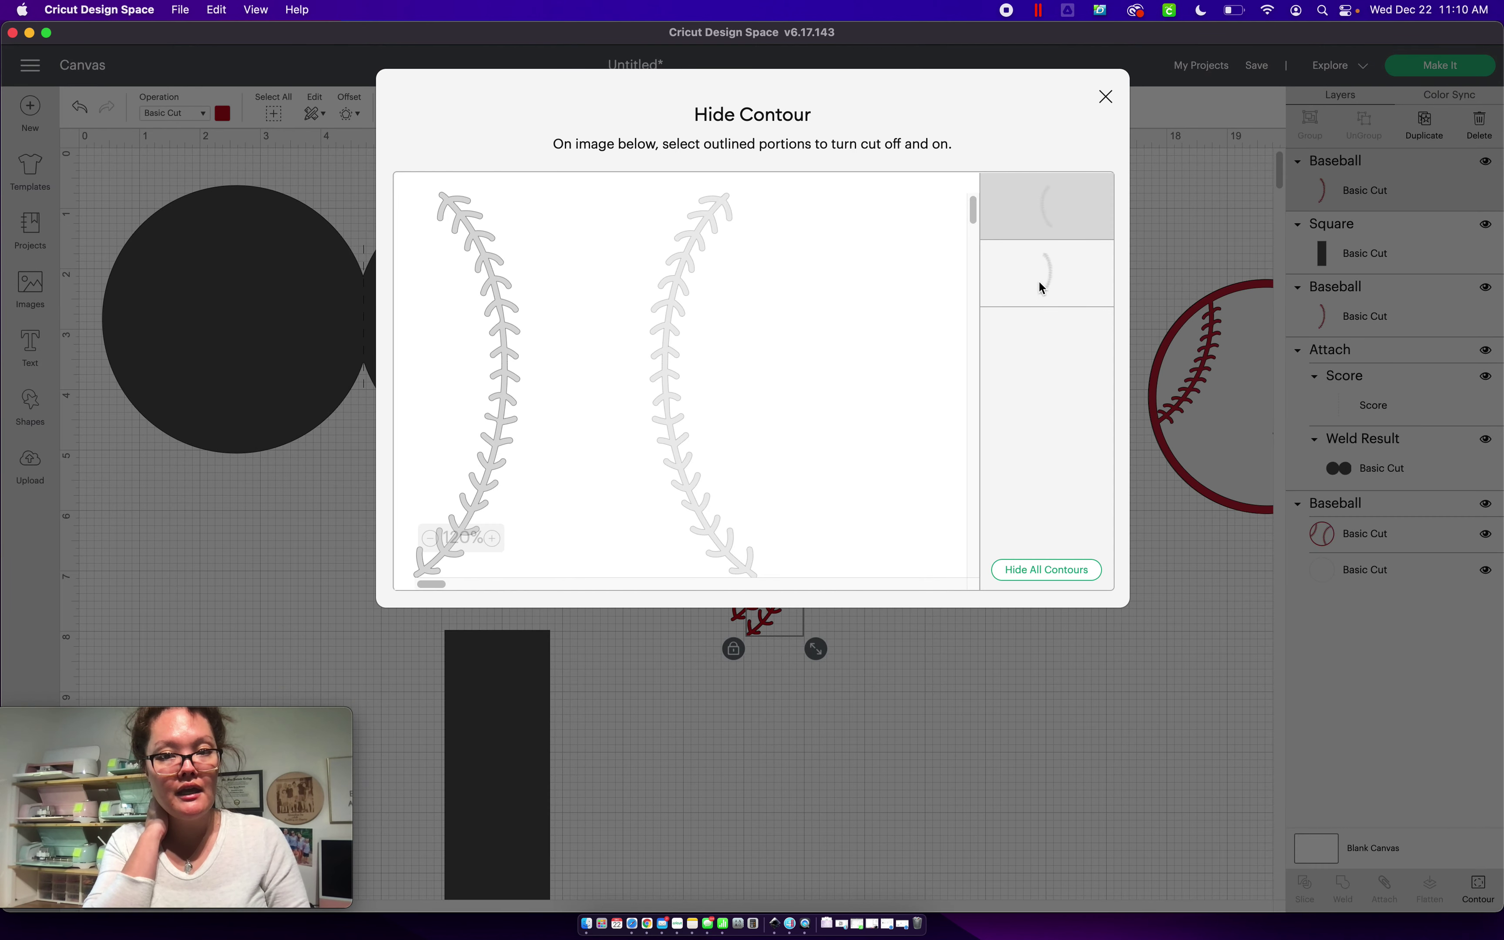
left_click(1044, 198)
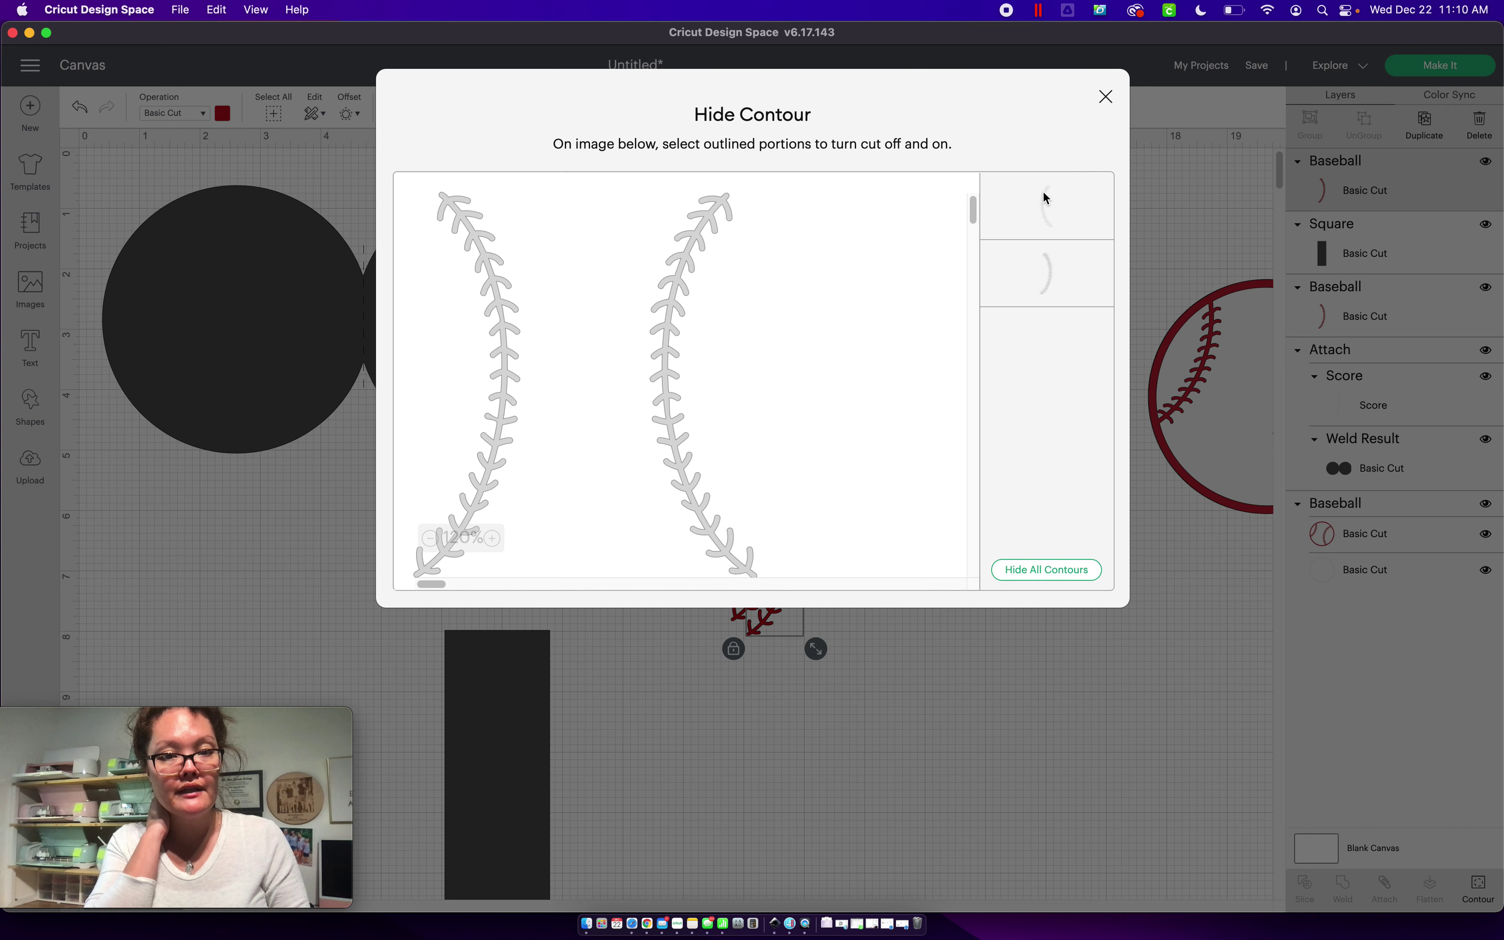
left_click(1050, 284)
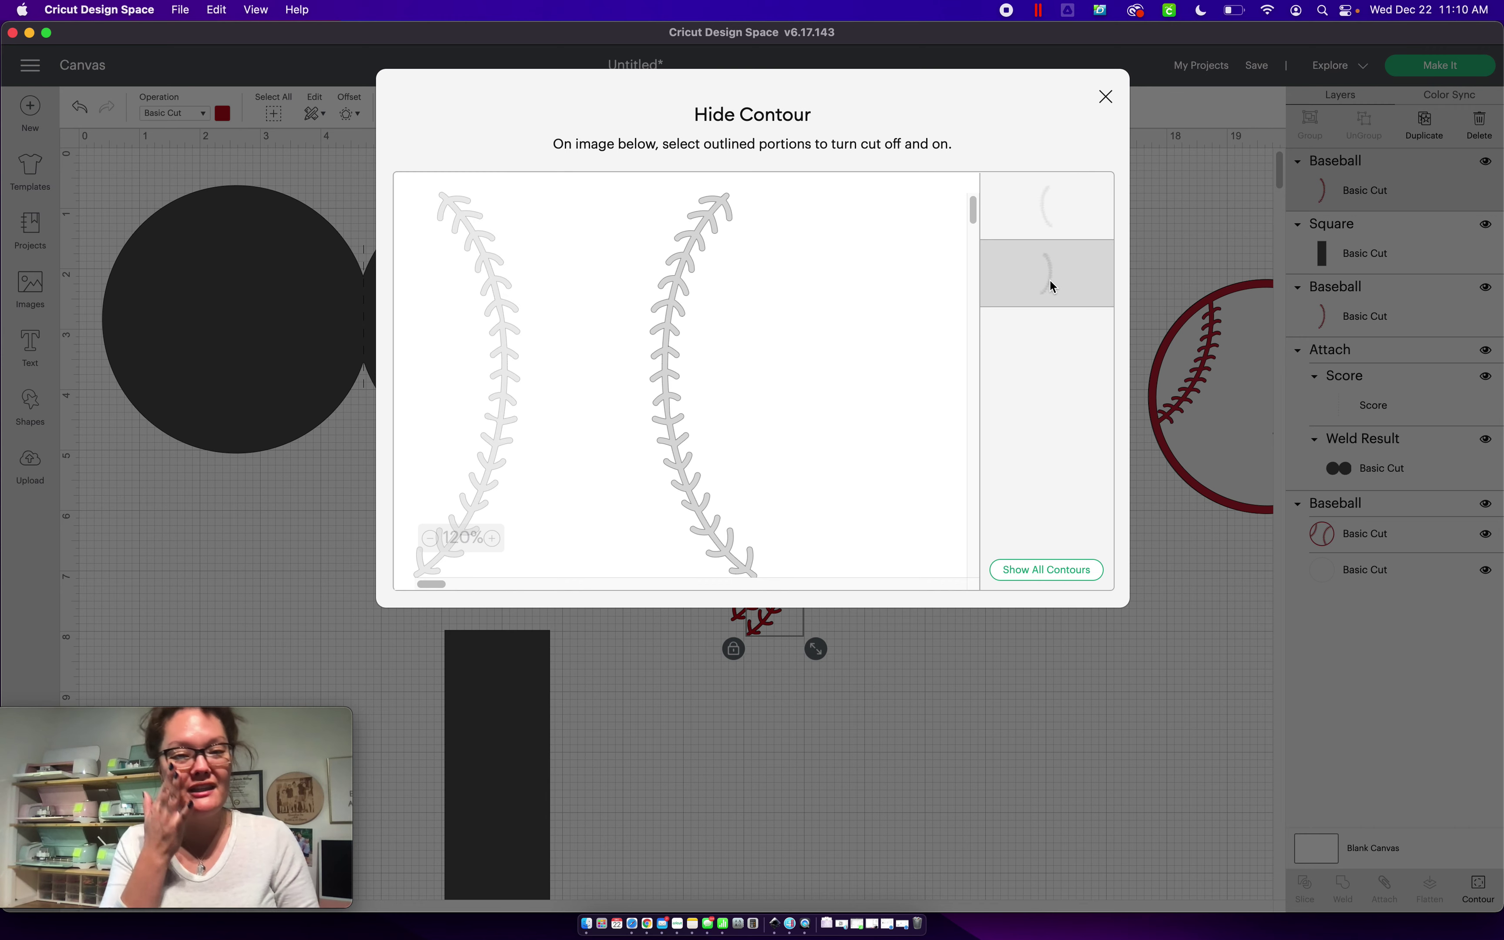
left_click(993, 674)
left_click_drag(772, 592, 873, 580)
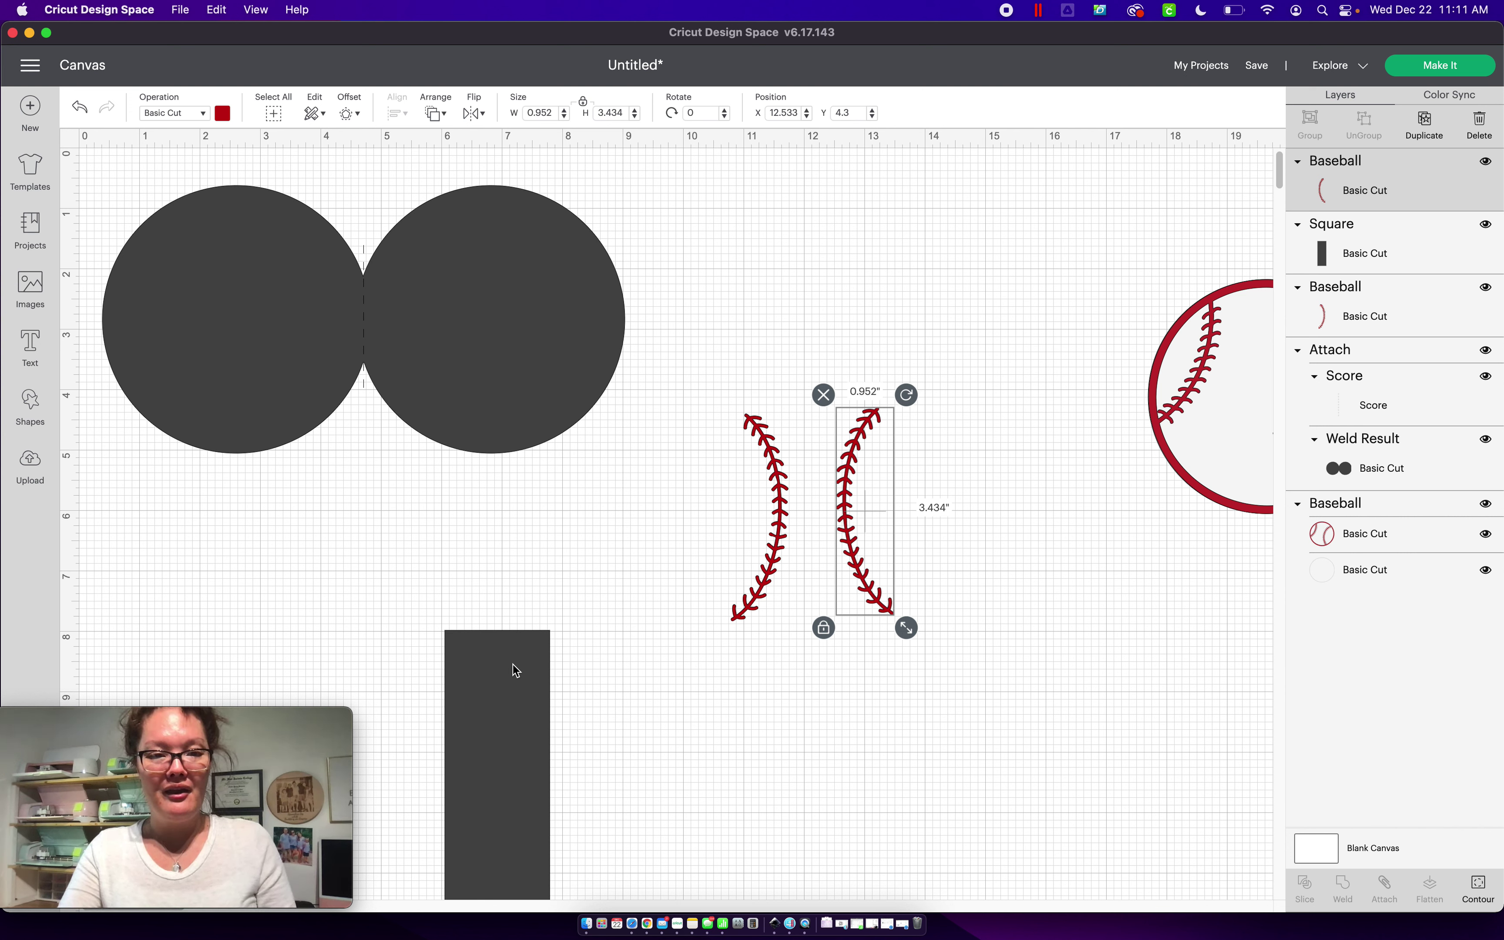
Delete the unused rectangle and select the attached card base
left_click(513, 669)
key("Delete")
left_click(424, 364)
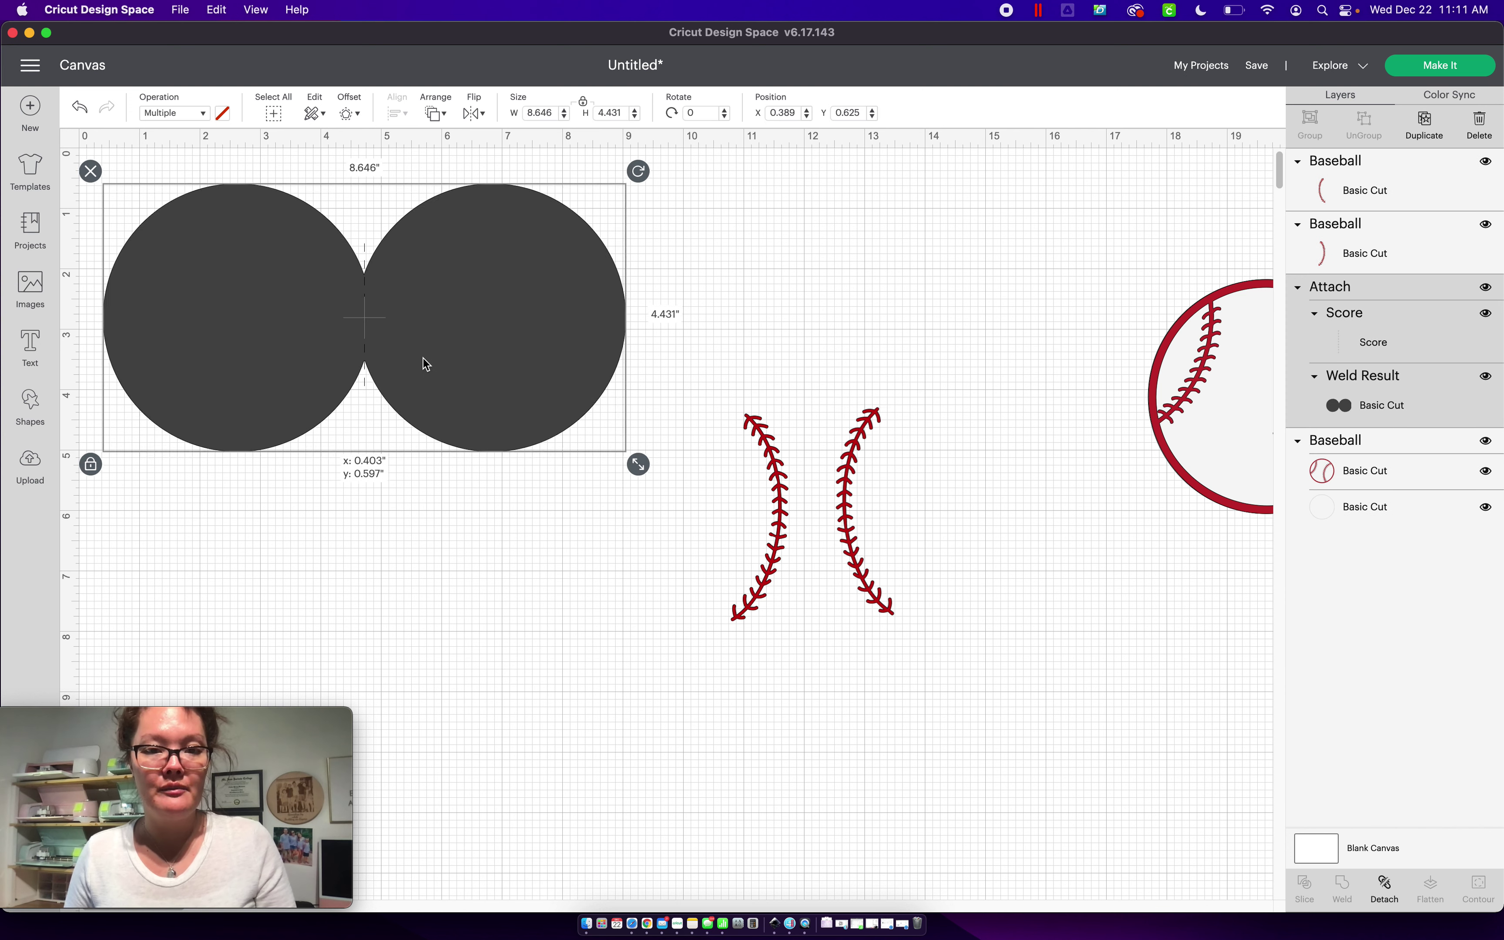
Reposition the attached card base at about X 1.96, Y 2.38 and the two separate stitch lines at about X 13.57, Y 3.49
left_click_drag(424, 364, 520, 468)
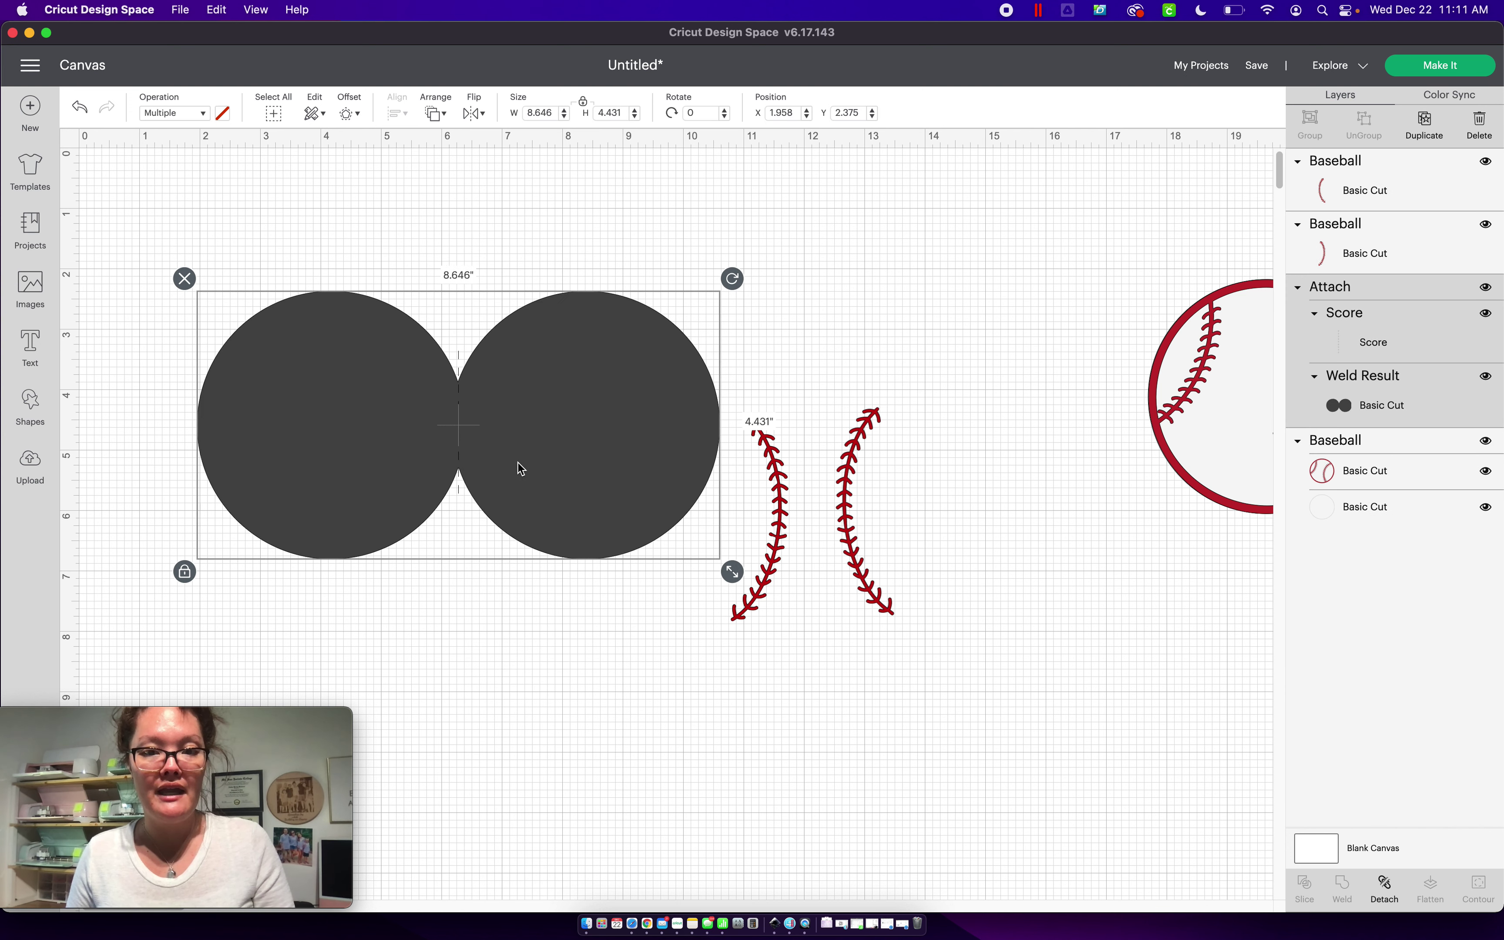
left_click_drag(917, 567, 933, 451)
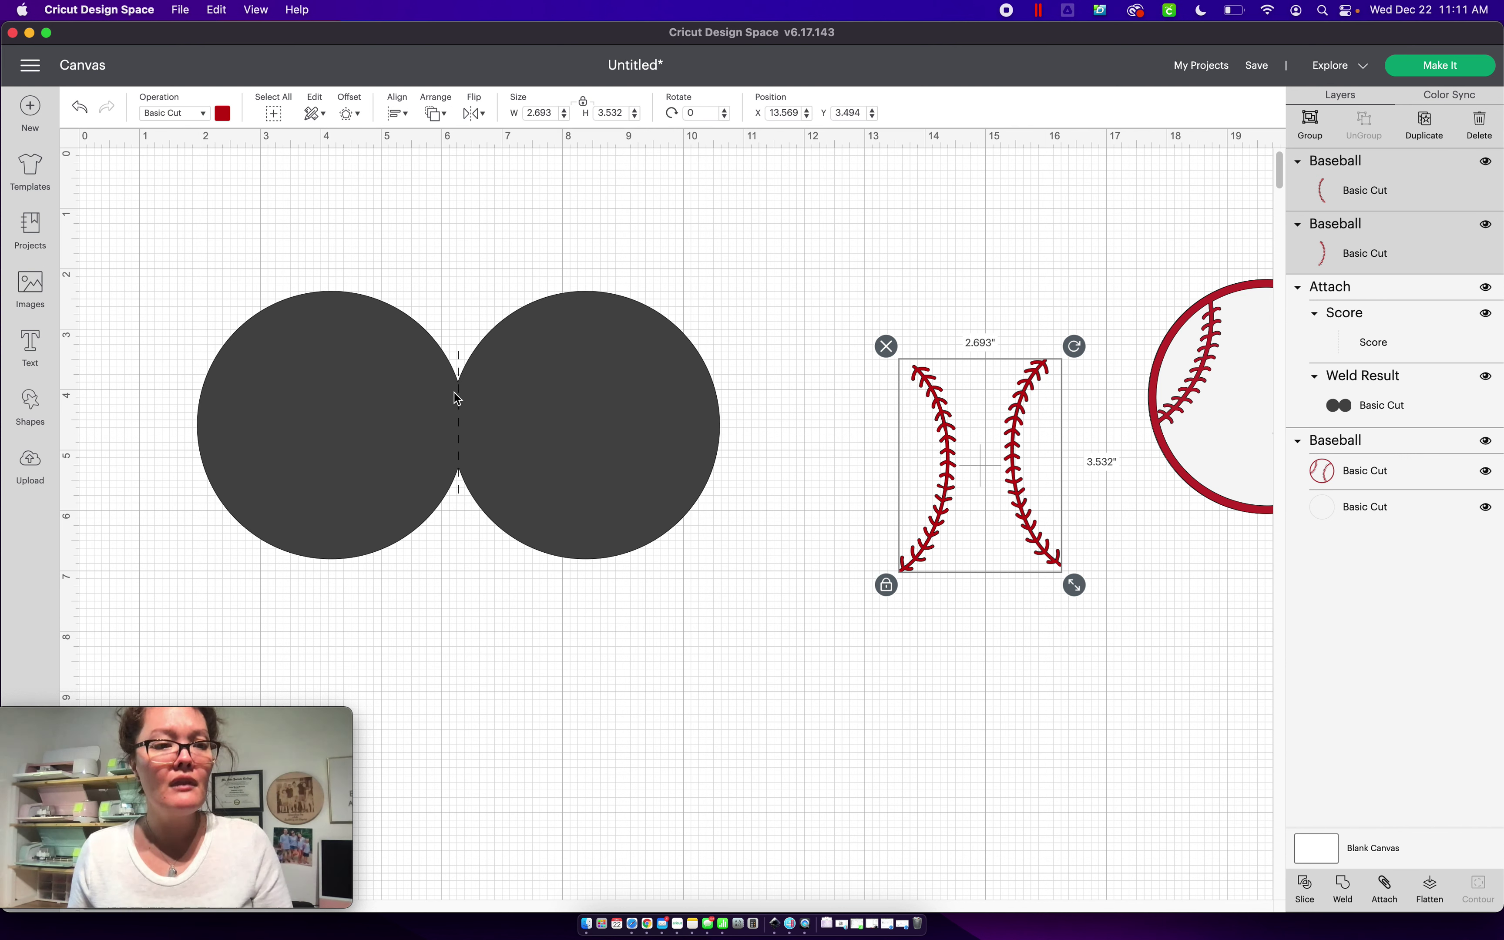
Add a circle, scale it to about 3.89 in, and center it on the right-hand circle of the card base
left_click(30, 401)
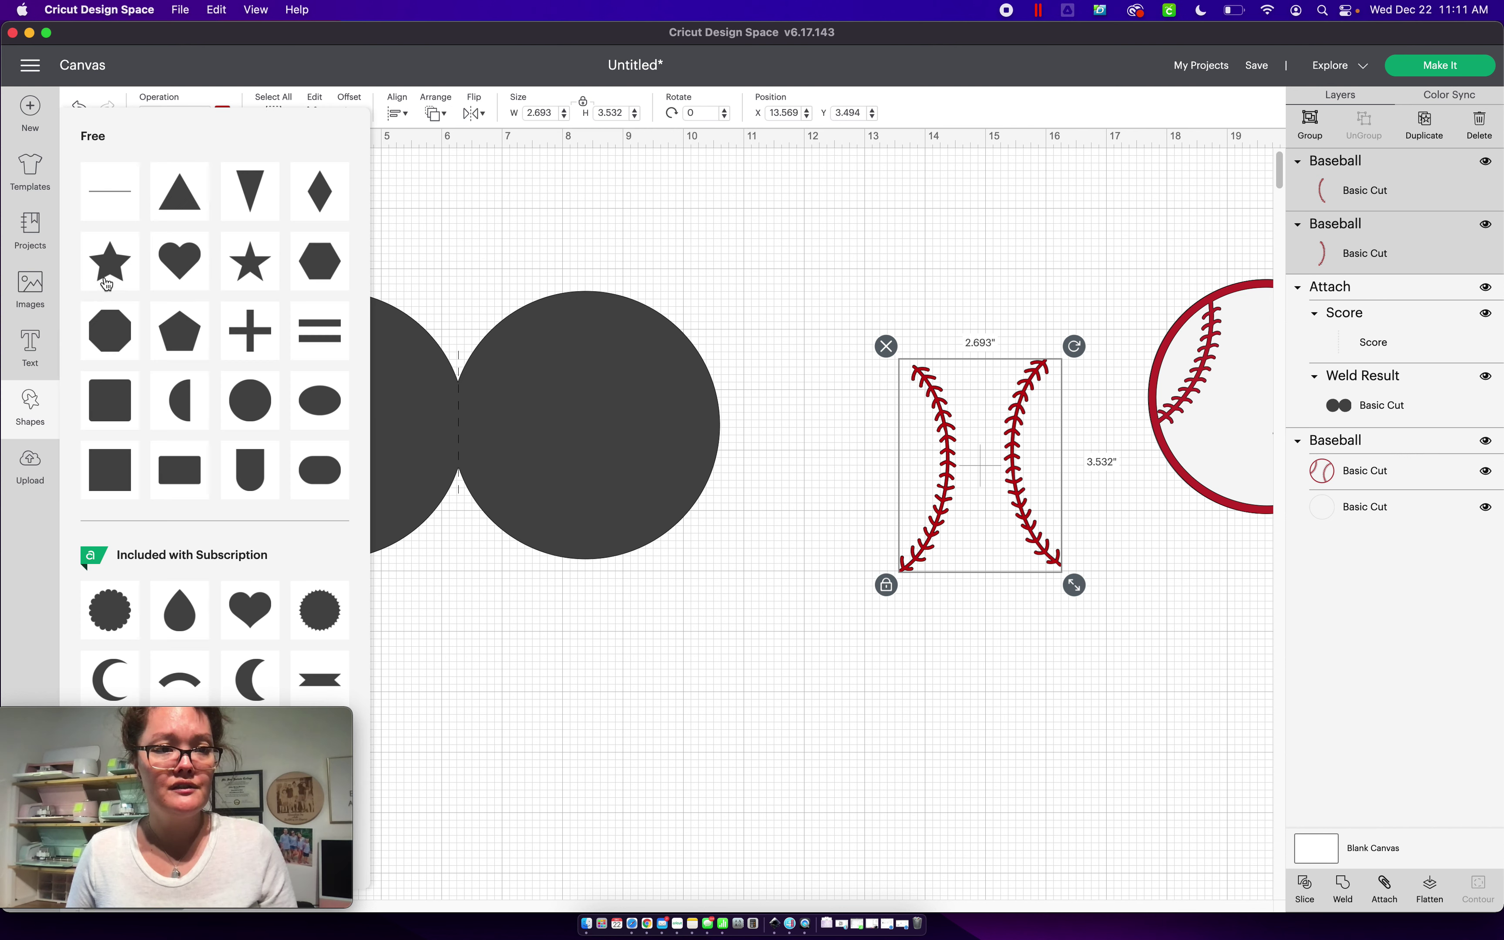
left_click(243, 407)
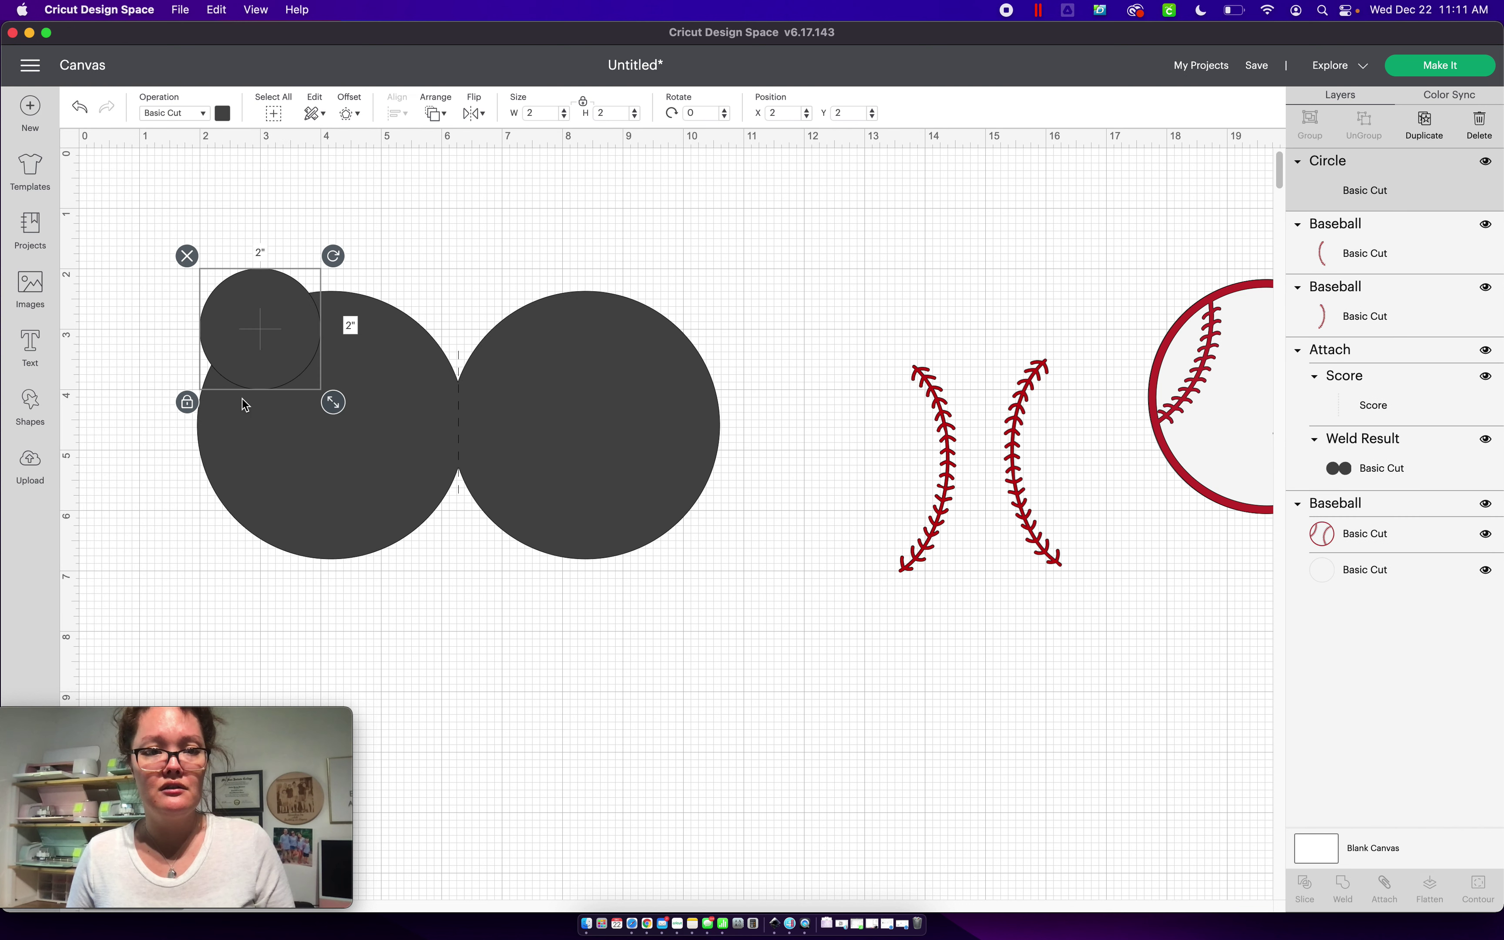
left_click_drag(292, 337, 578, 379)
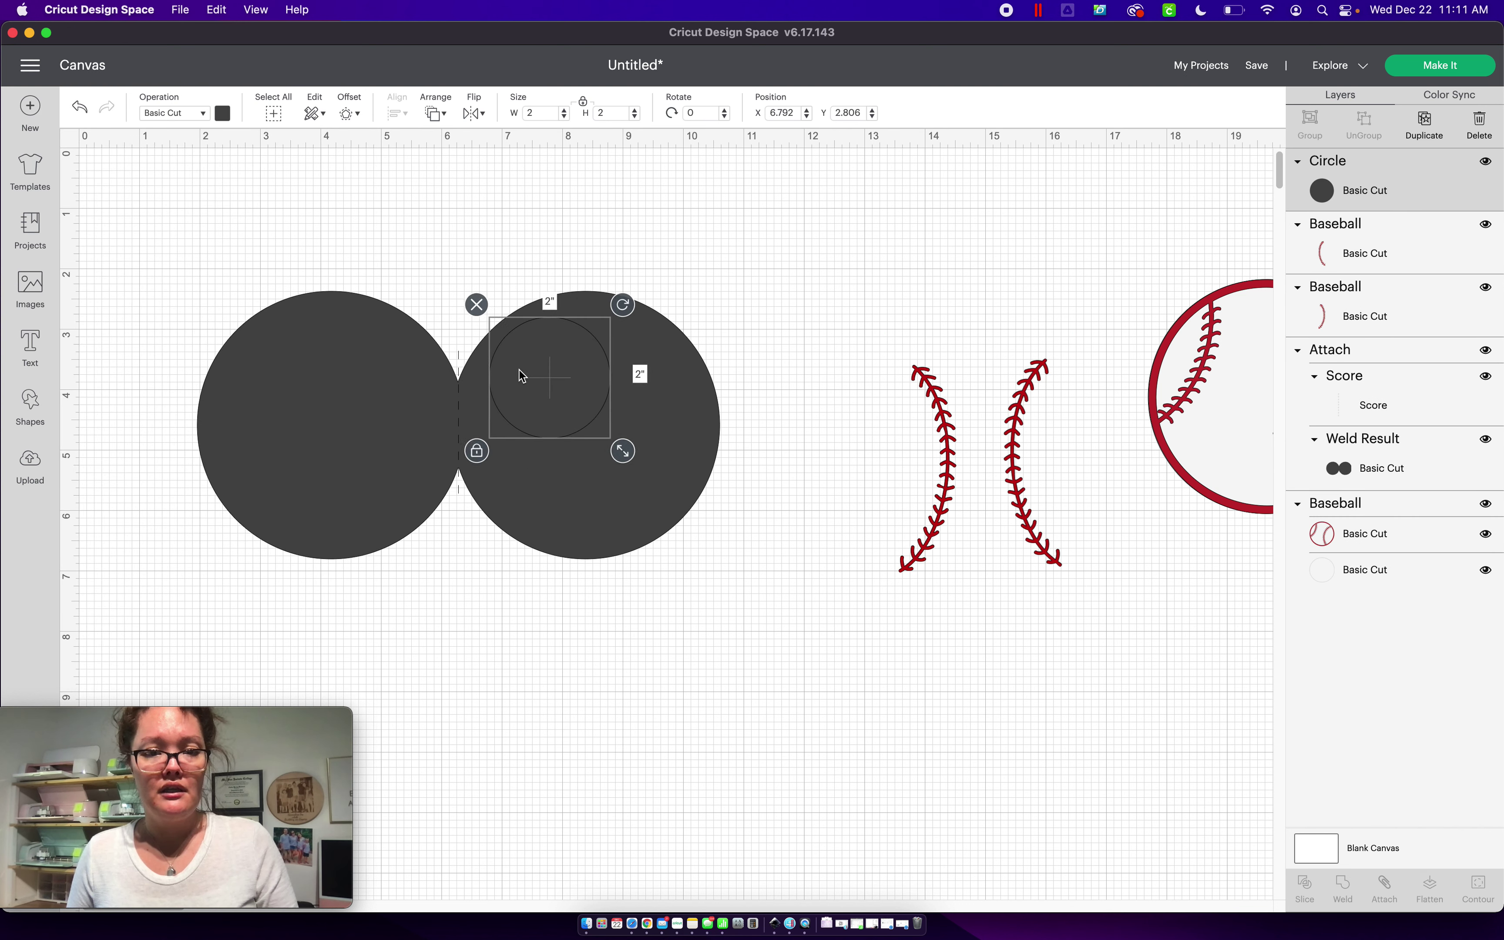
left_click_drag(621, 442, 694, 554)
left_click_drag(598, 468, 577, 458)
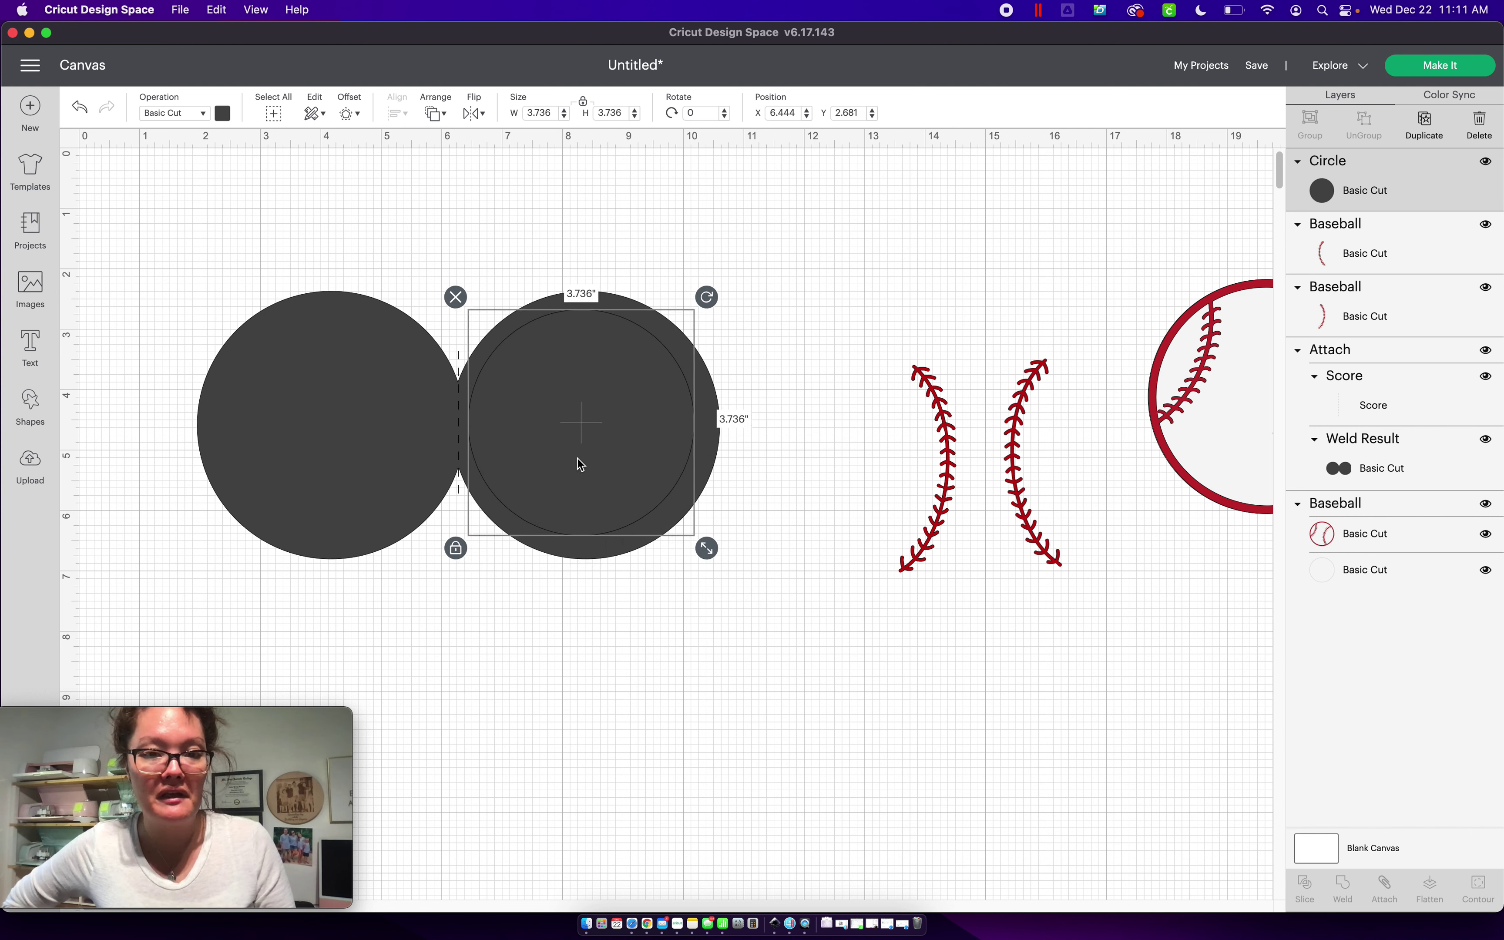
left_click_drag(704, 540, 715, 544)
left_click_drag(618, 465, 618, 462)
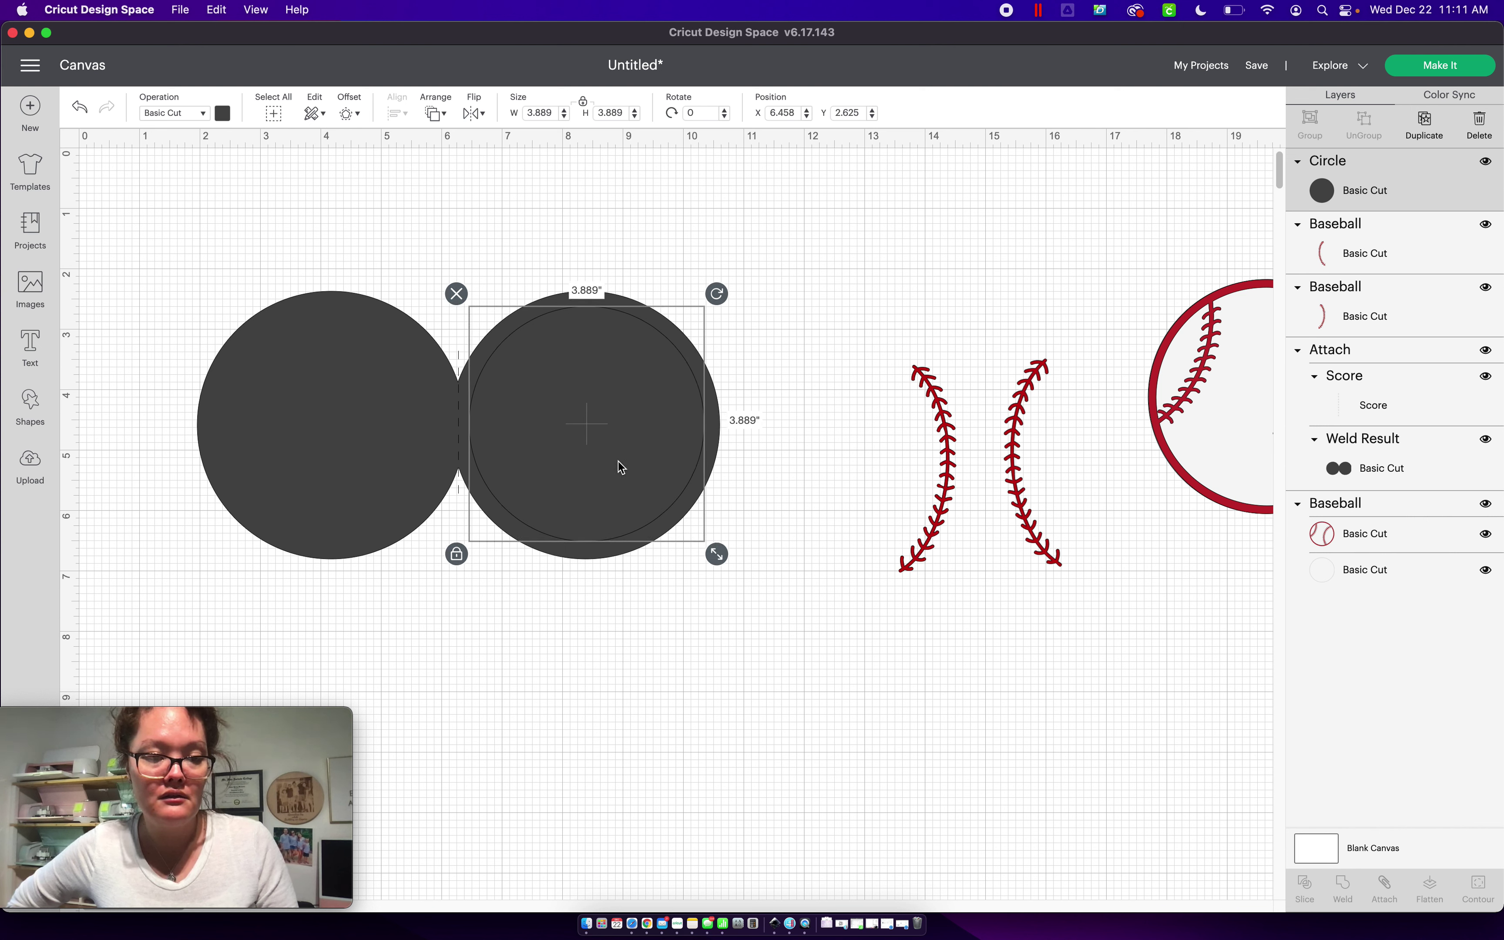
Recolor the new inner circle off-white, matching the original baseball's background layer
left_click(221, 114)
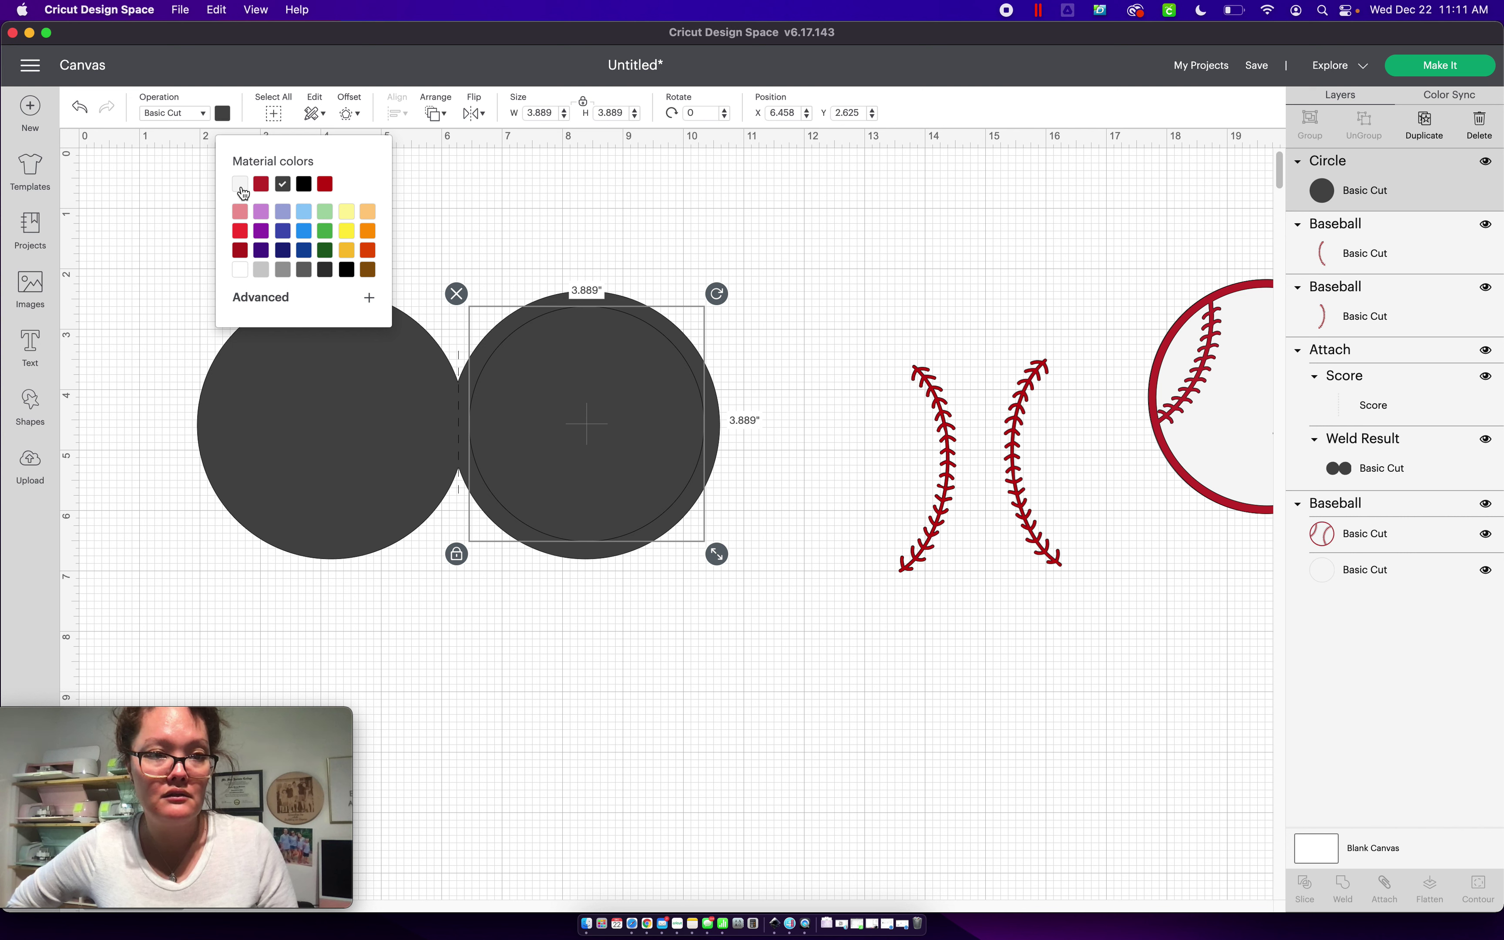
left_click(241, 186)
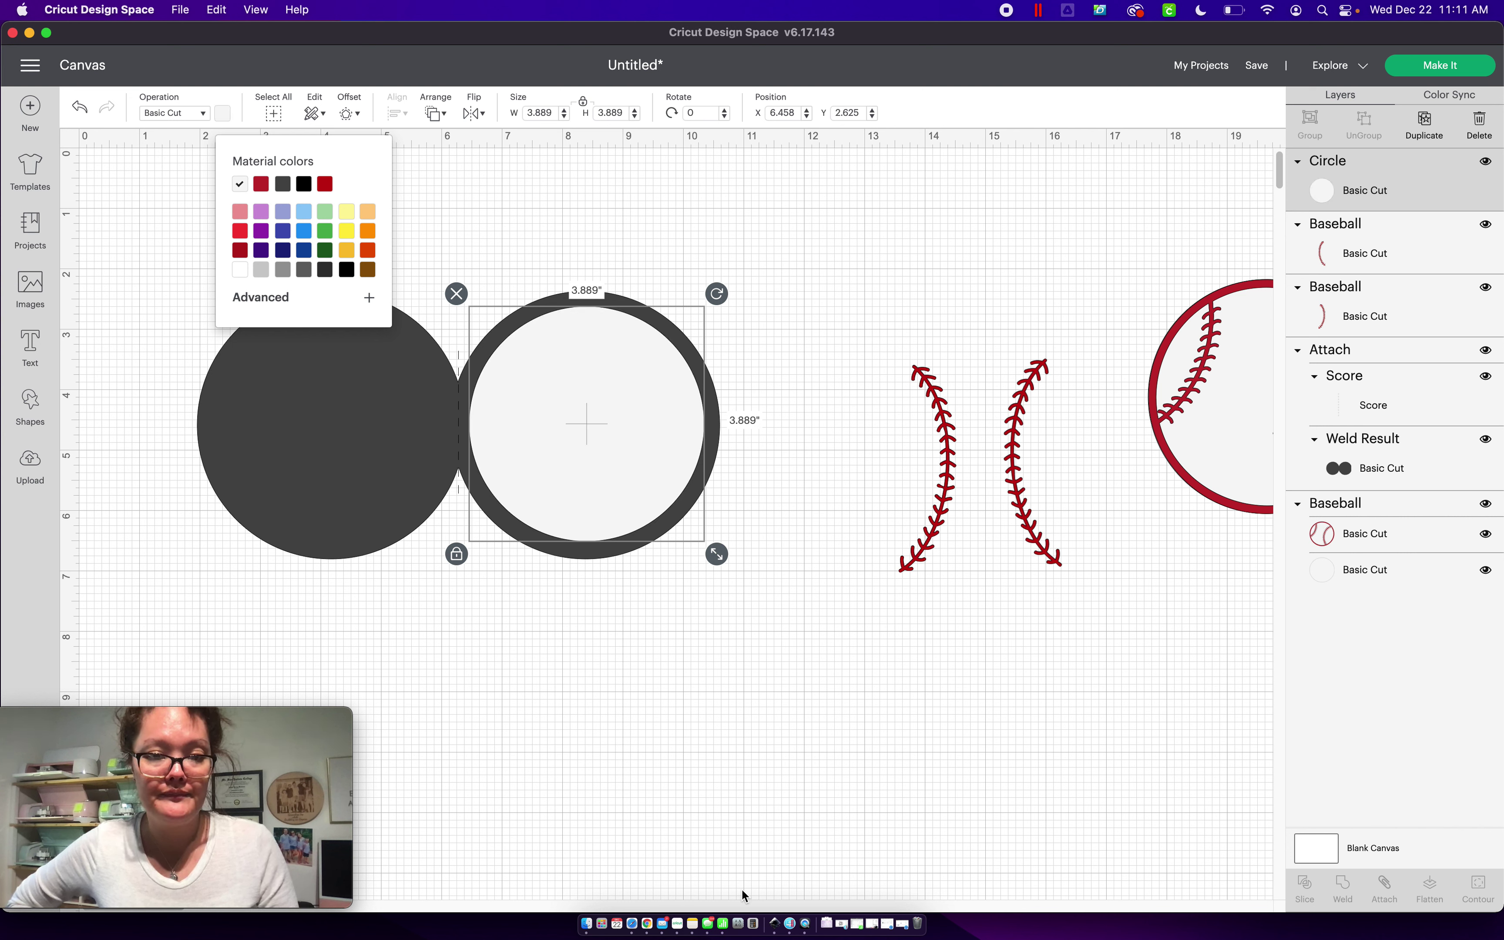
left_click(705, 792)
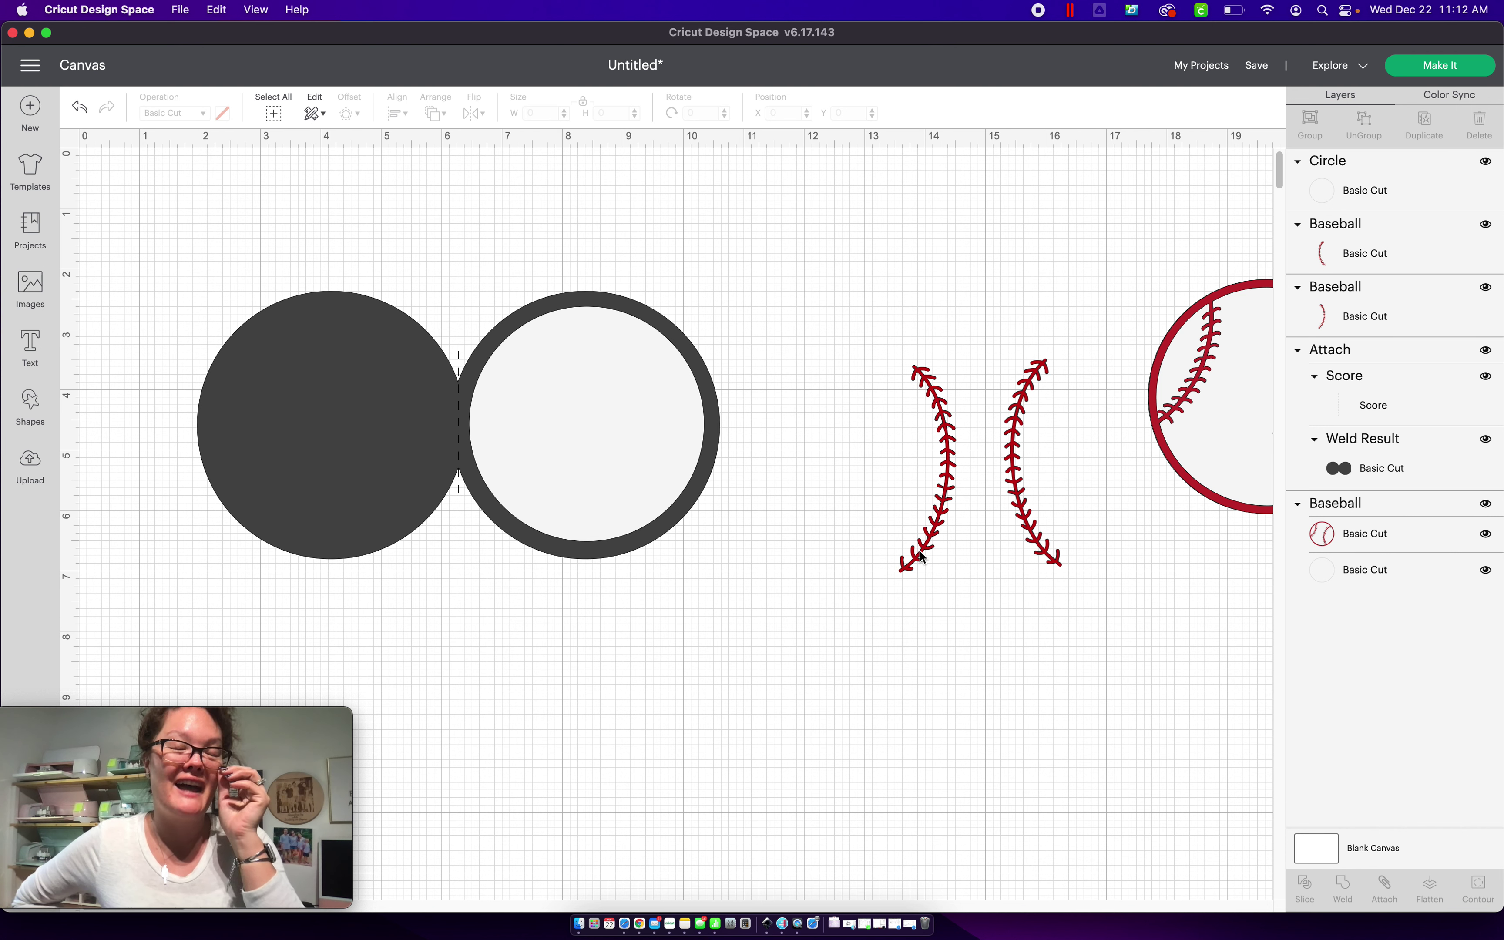
Move the left stitch line slightly closer to the other one, at about X 13.68
left_click(946, 521)
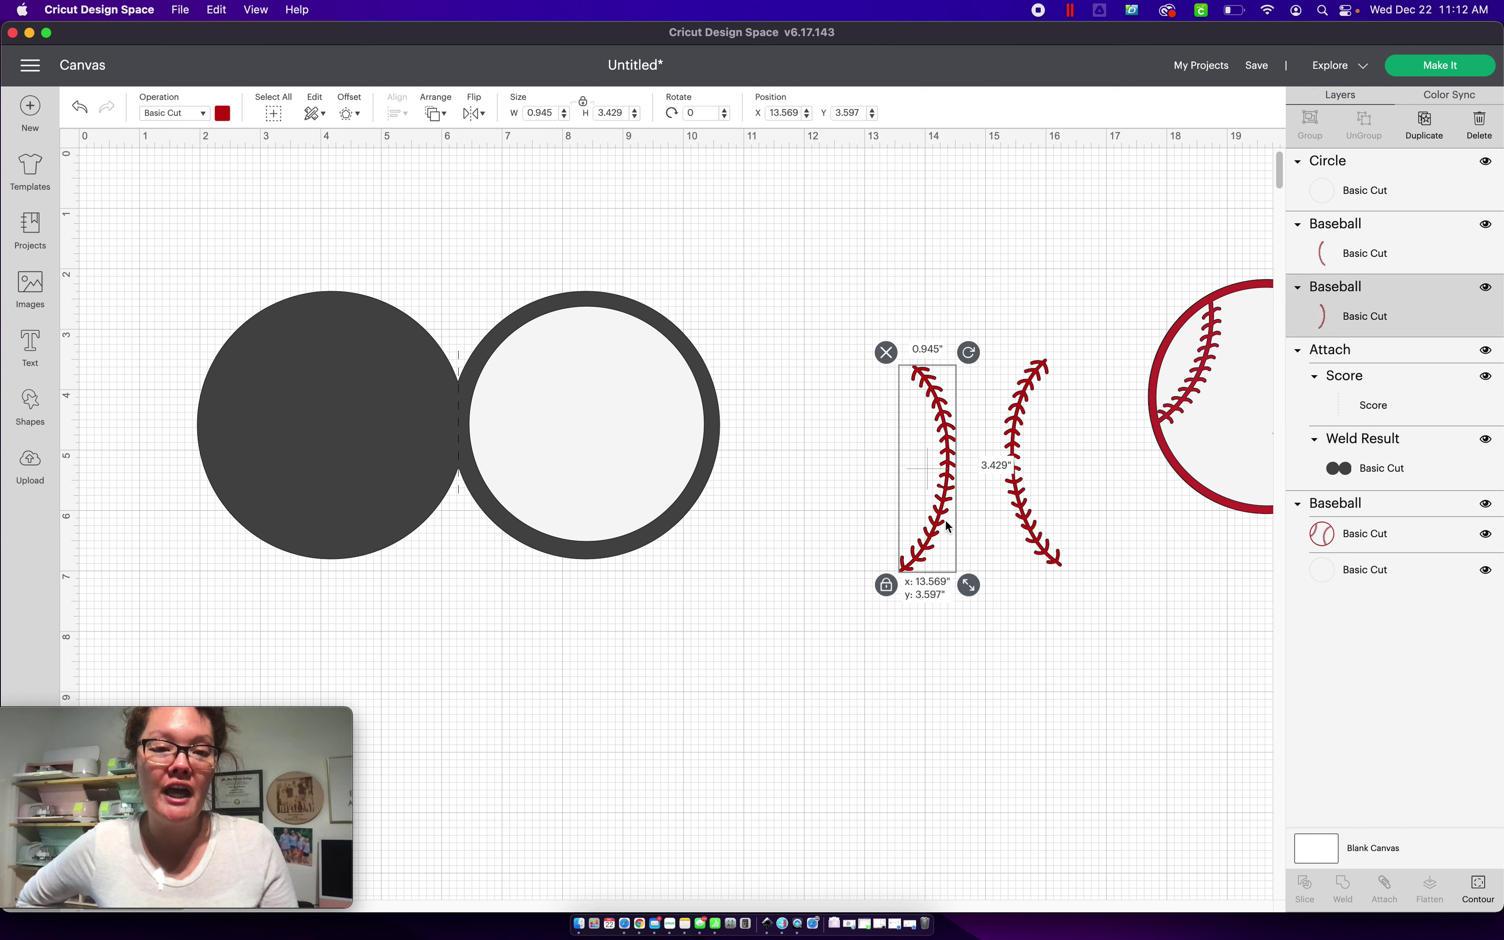
mouse_move(946, 527)
left_mouse_down()
mouse_move(631, 436)
mouse_move(579, 463)
mouse_move(864, 457)
mouse_move(955, 521)
left_mouse_up()
Bring both stitch lines in front of the off-white circle with Move Forward and place them over that circle
left_click_drag(1203, 669, 786, 430)
left_click(437, 115)
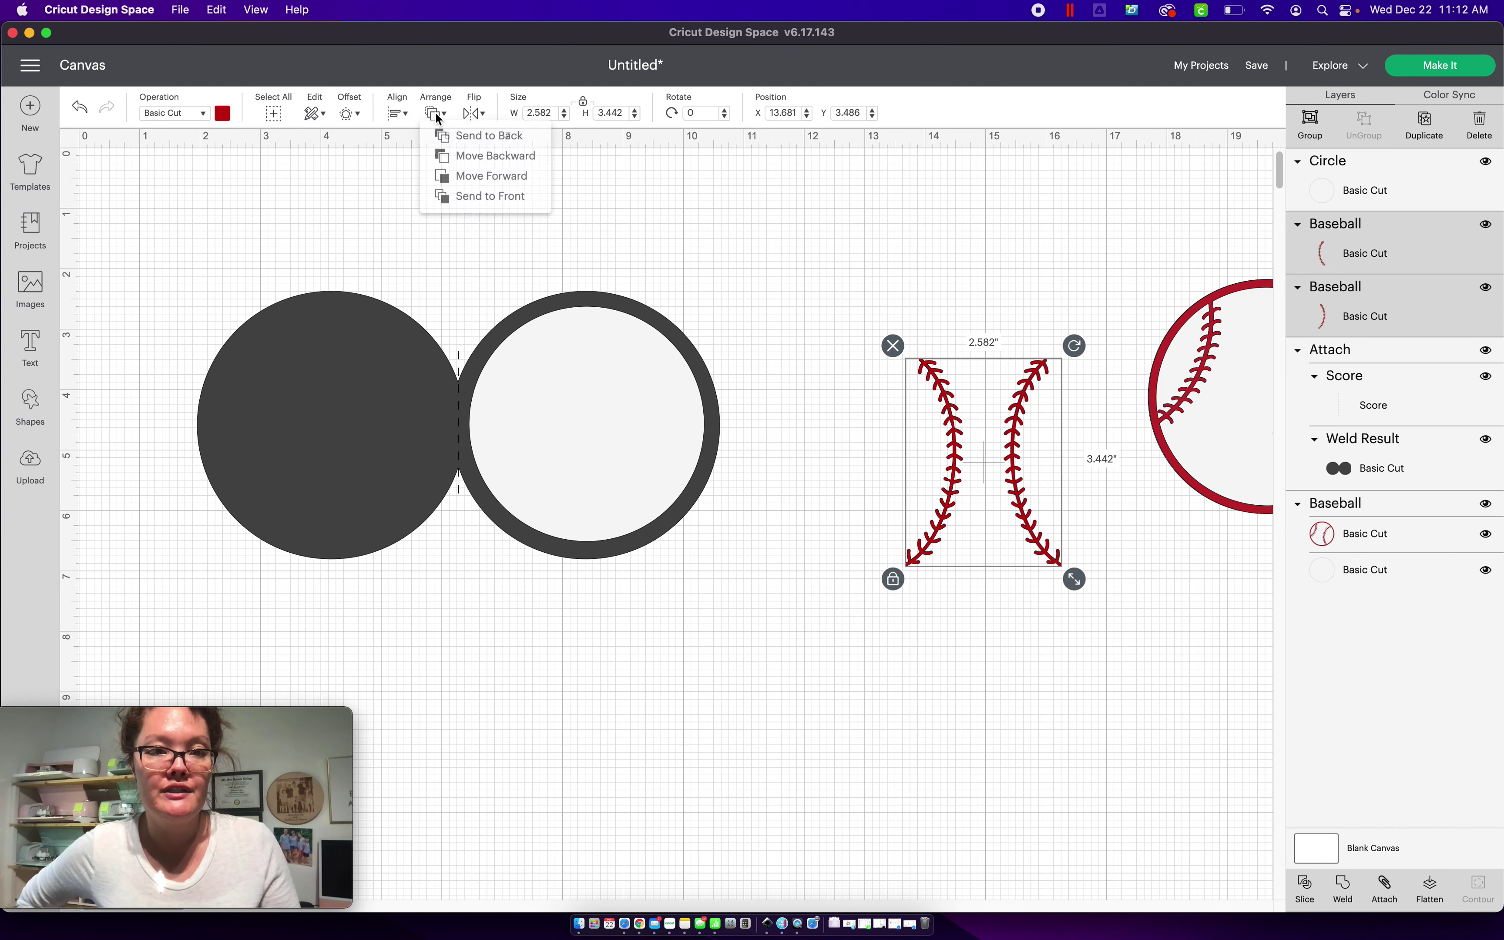
left_click(478, 176)
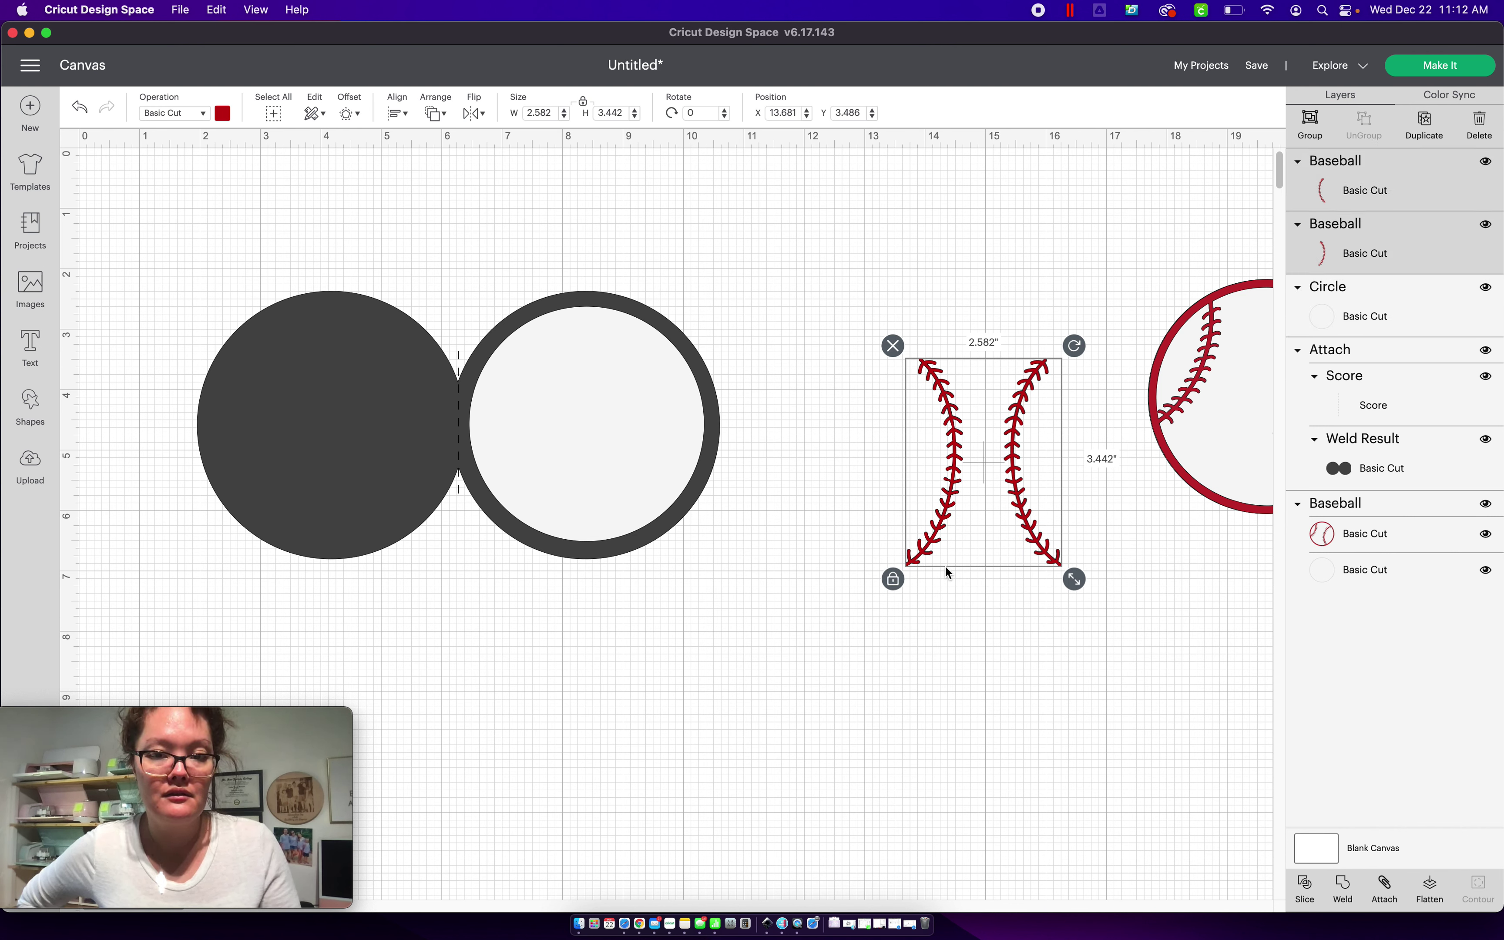
left_click_drag(939, 543, 538, 508)
Rotate the card base, off-white circle and stitch lines together by 90 degrees and place them at about X 8.52, Y 0.98
left_click_drag(859, 442, 168, 349)
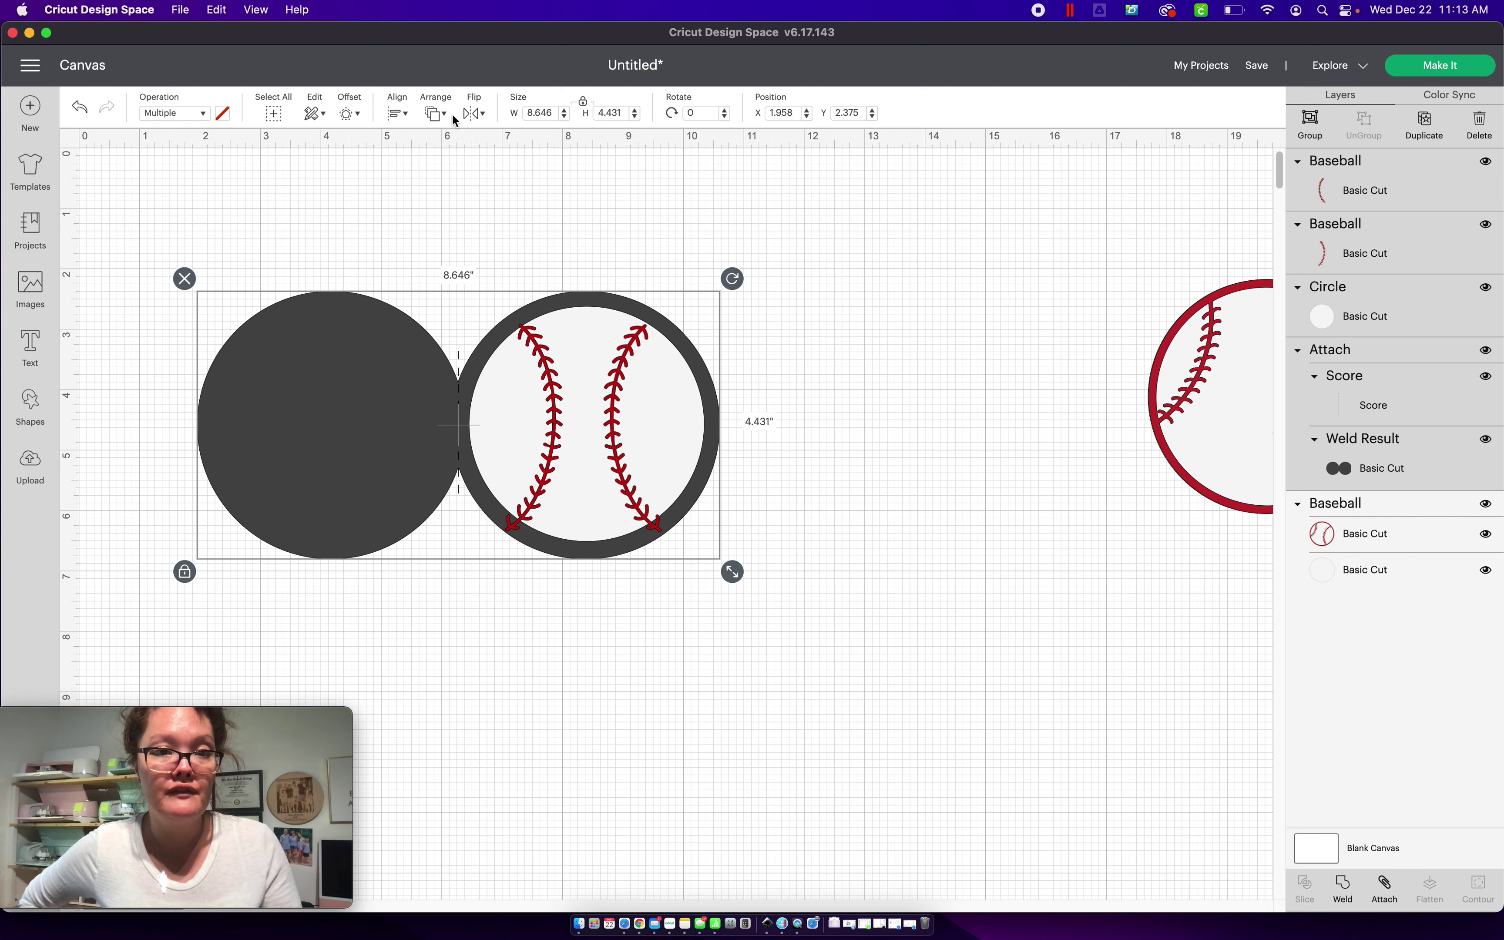
left_click(686, 113)
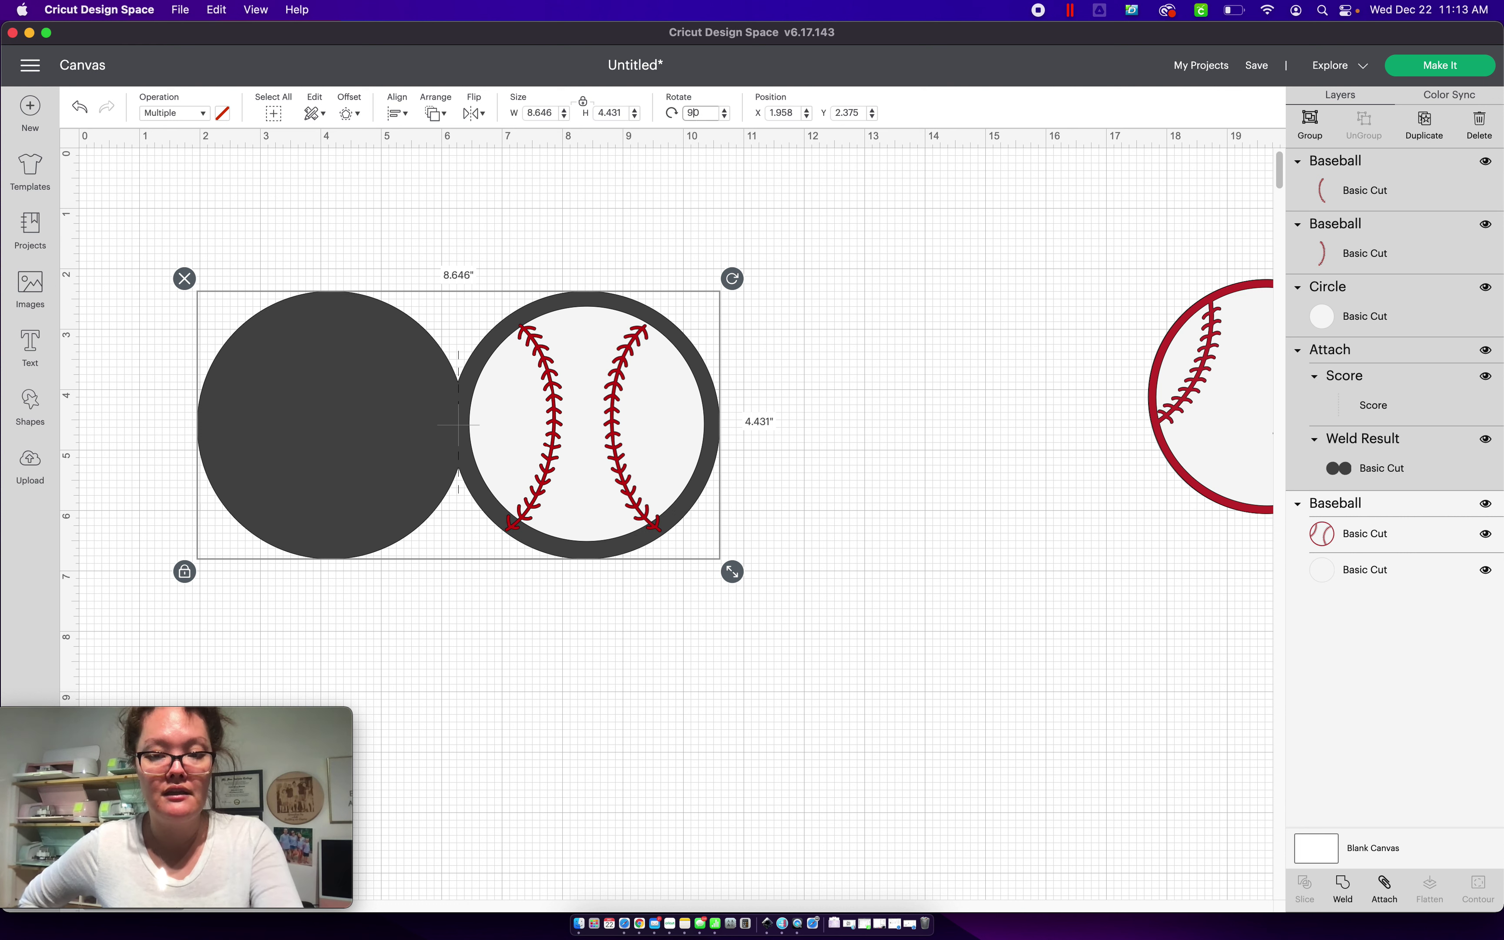
key("Return")
left_click_drag(473, 369, 817, 493)
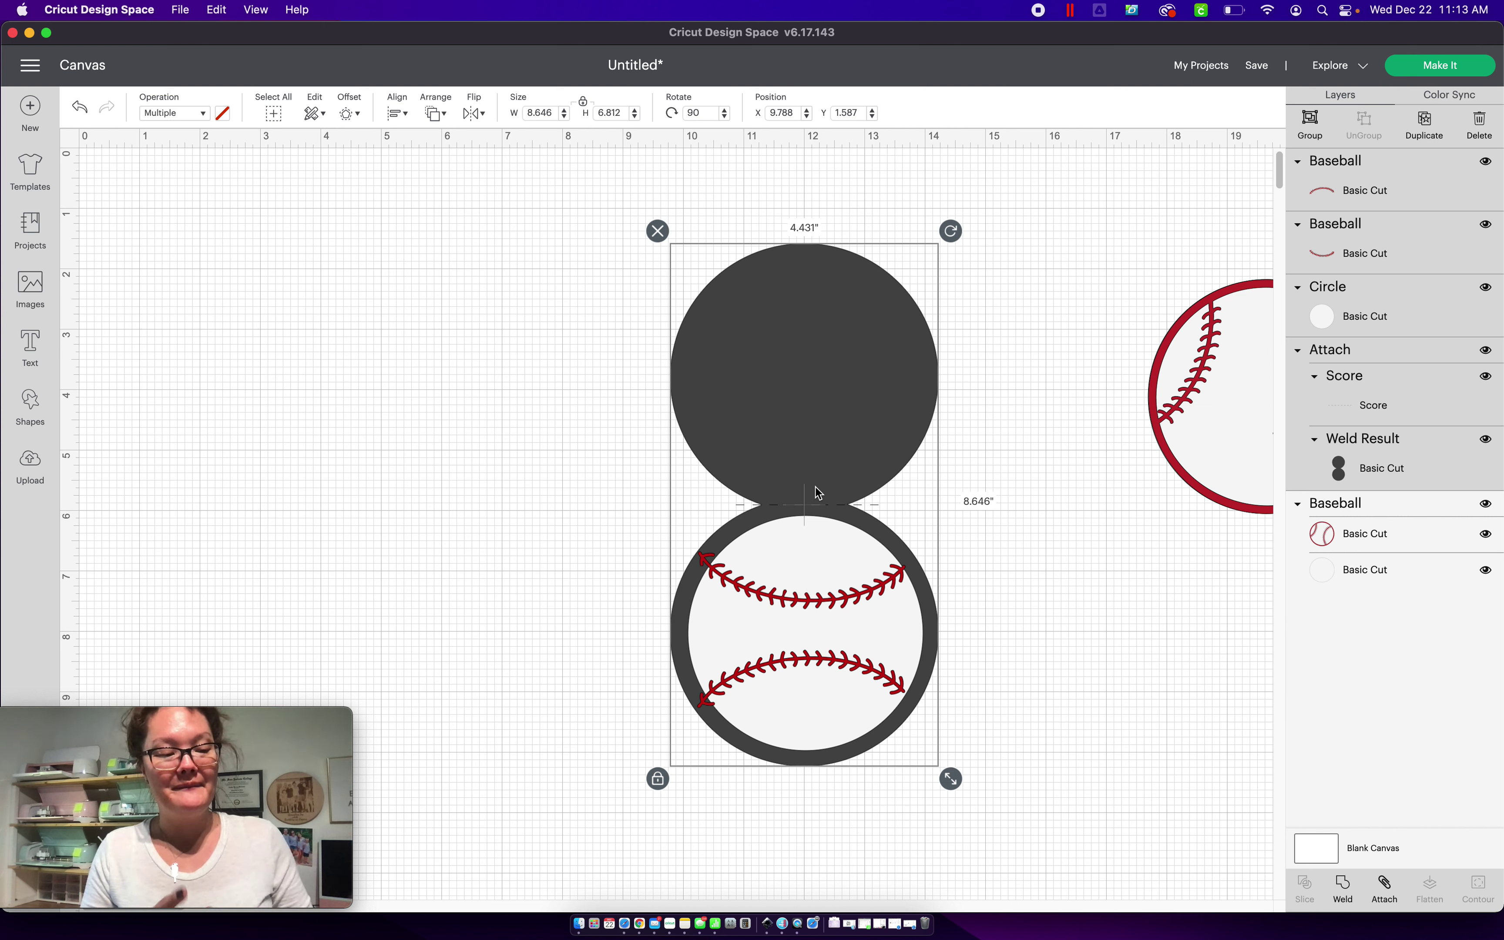
left_click_drag(809, 477, 740, 435)
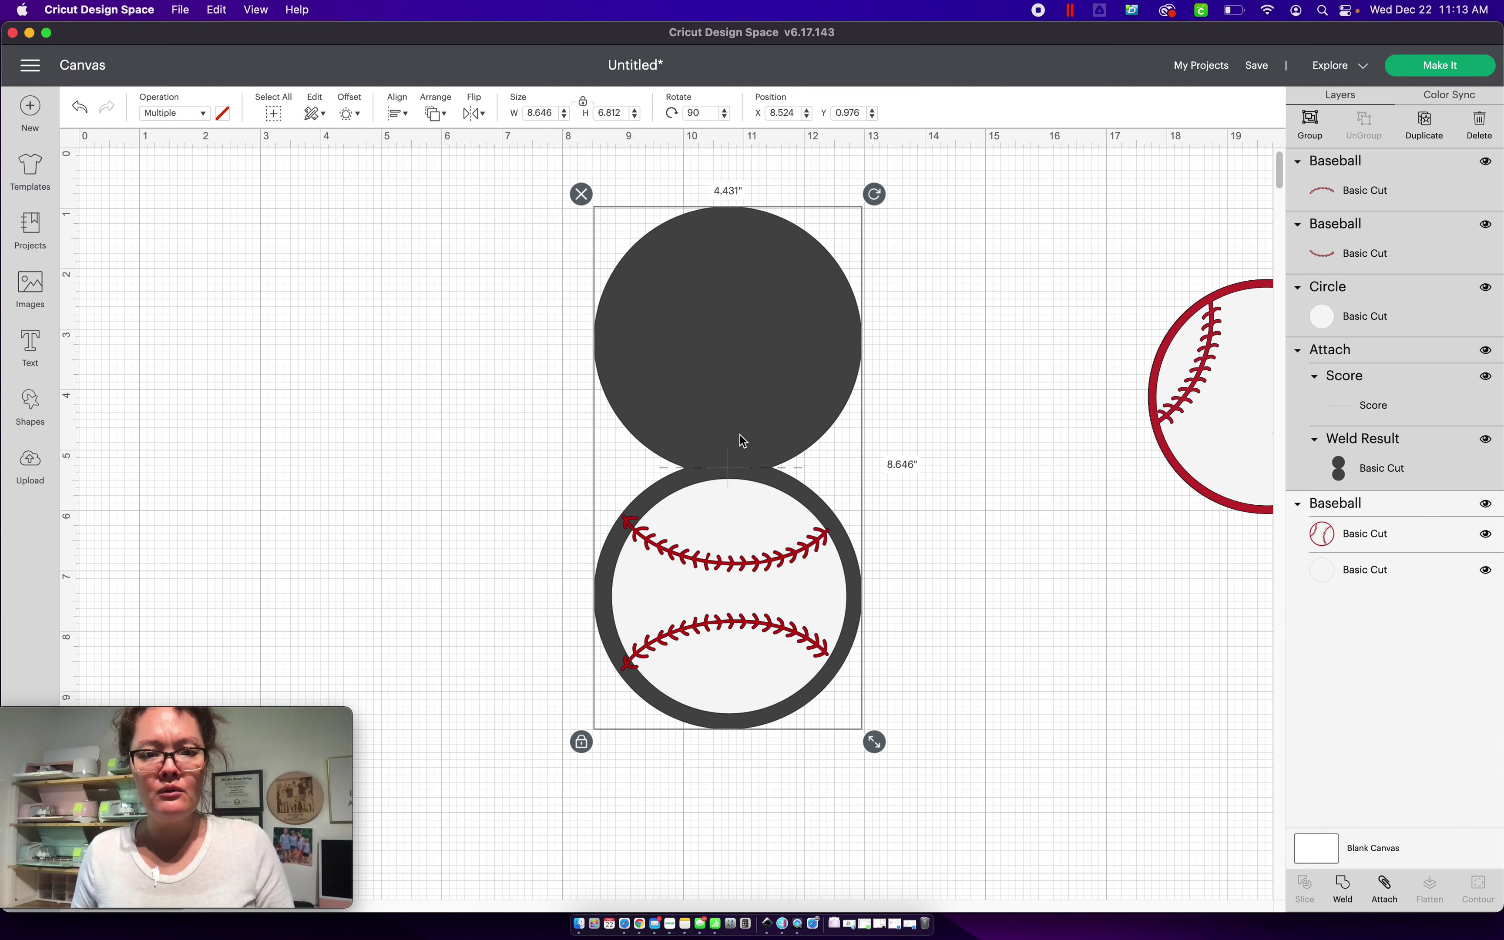
Shift both stitch lines within the off-white circle and scale the pair down to about 3.23 by 2.19 in
left_click(968, 551)
left_click(764, 563)
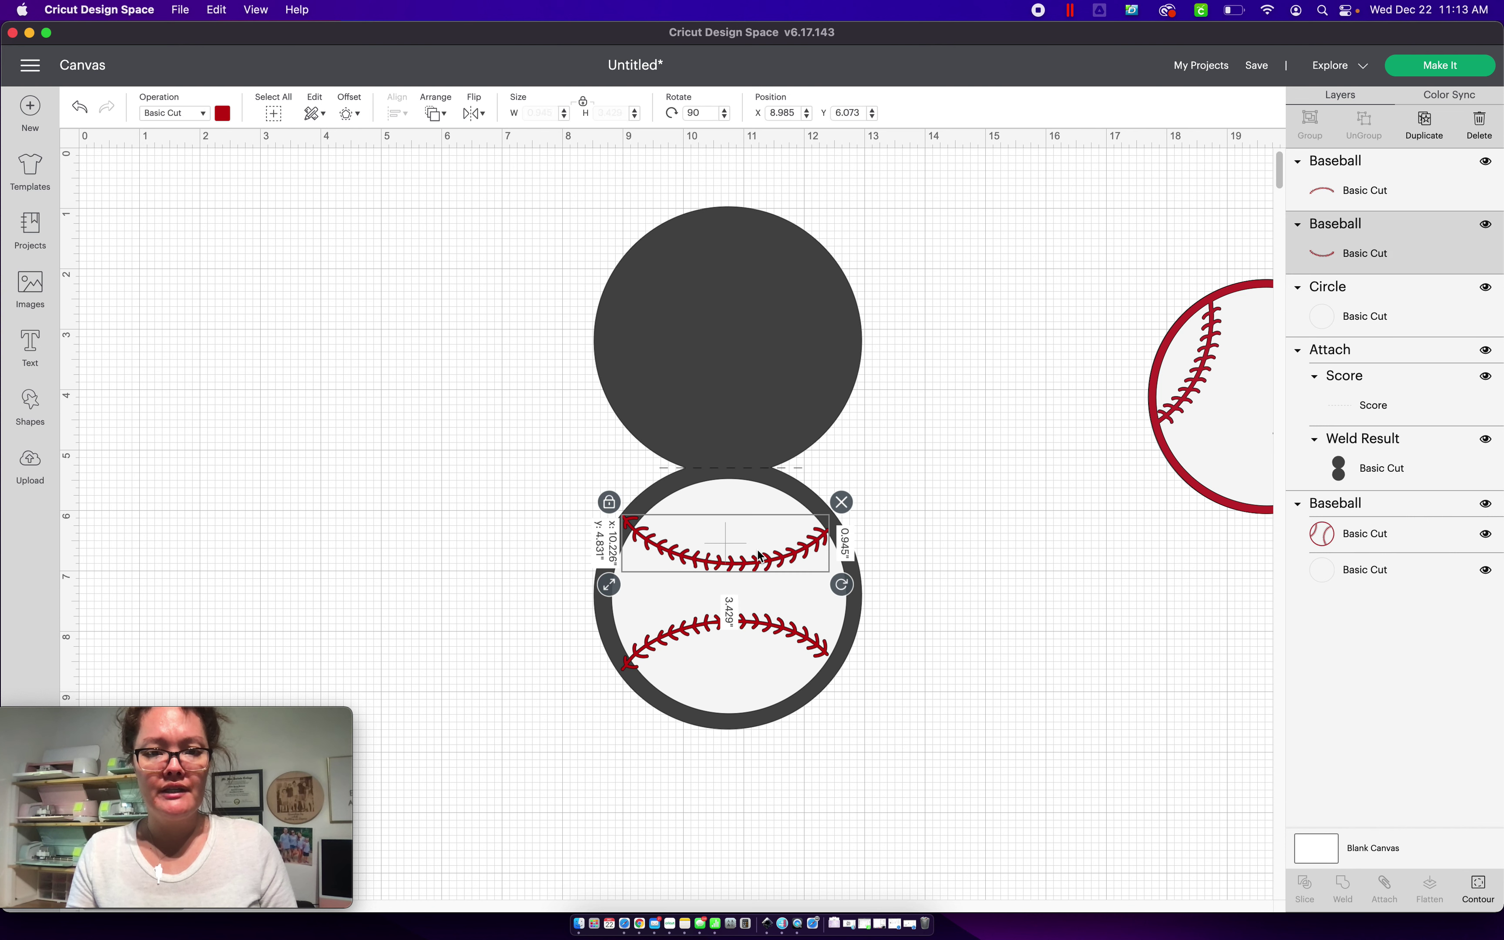
left_click_drag(763, 562, 773, 581)
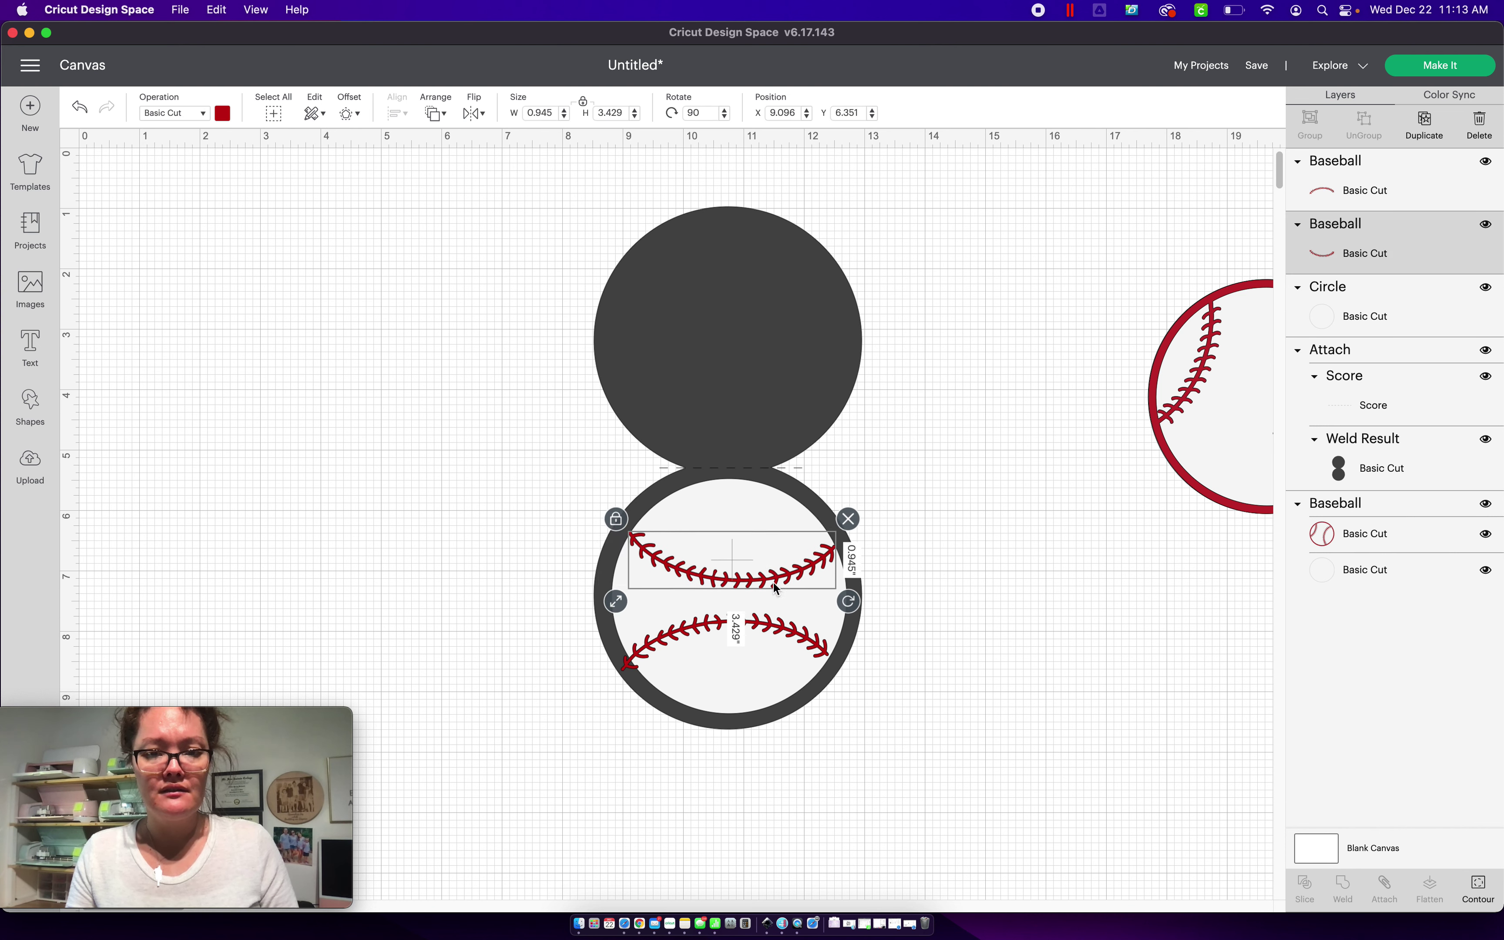
left_click(793, 634)
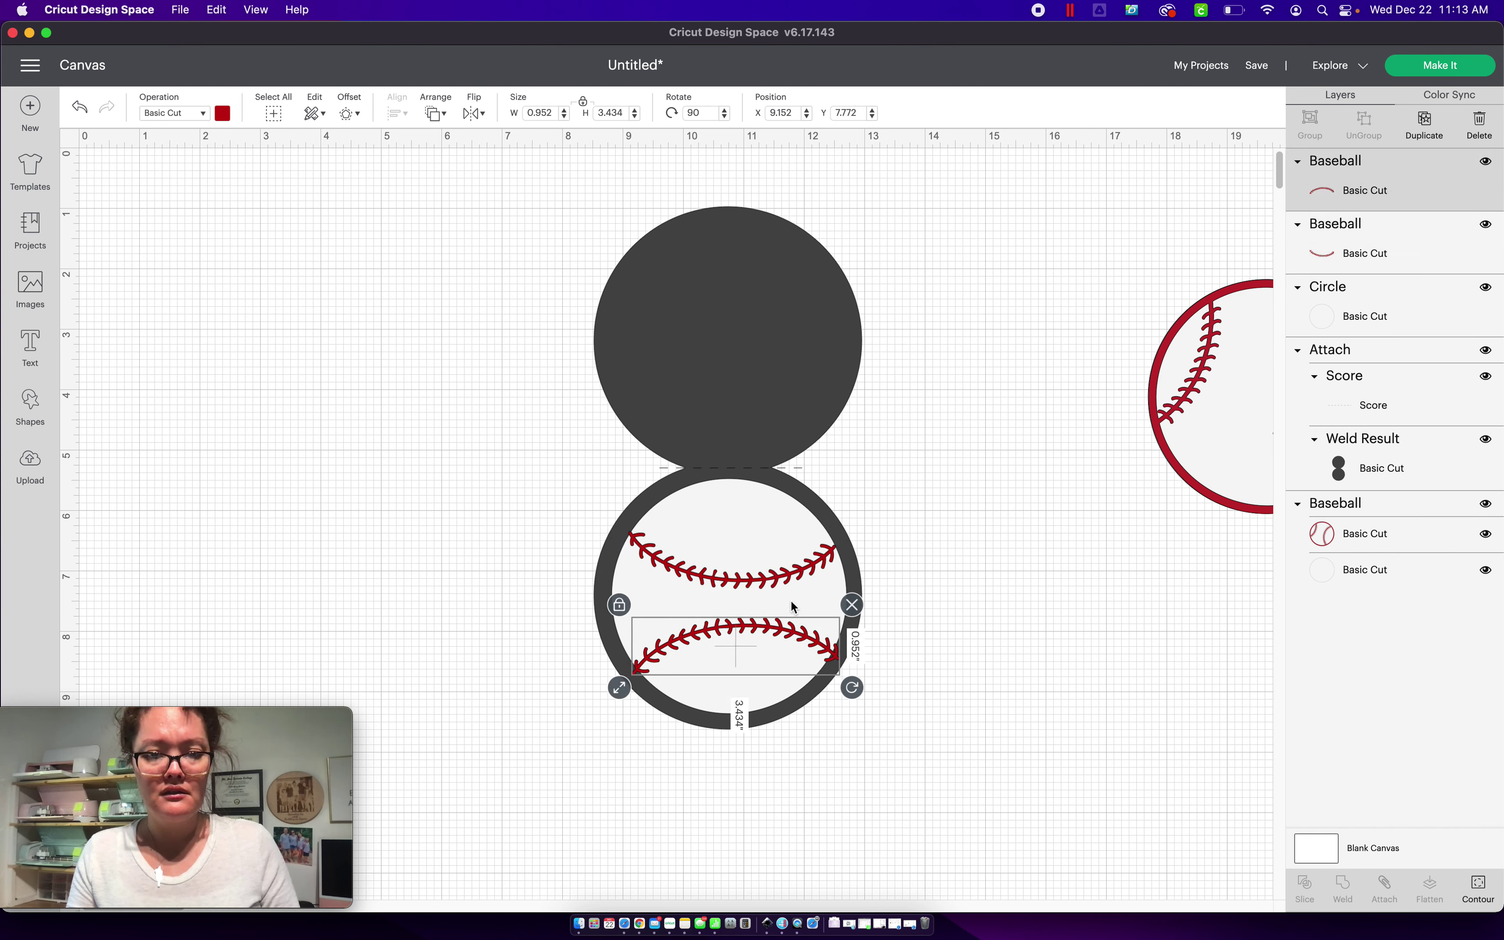
left_click(782, 591, "shift")
left_click_drag(851, 687, 835, 676)
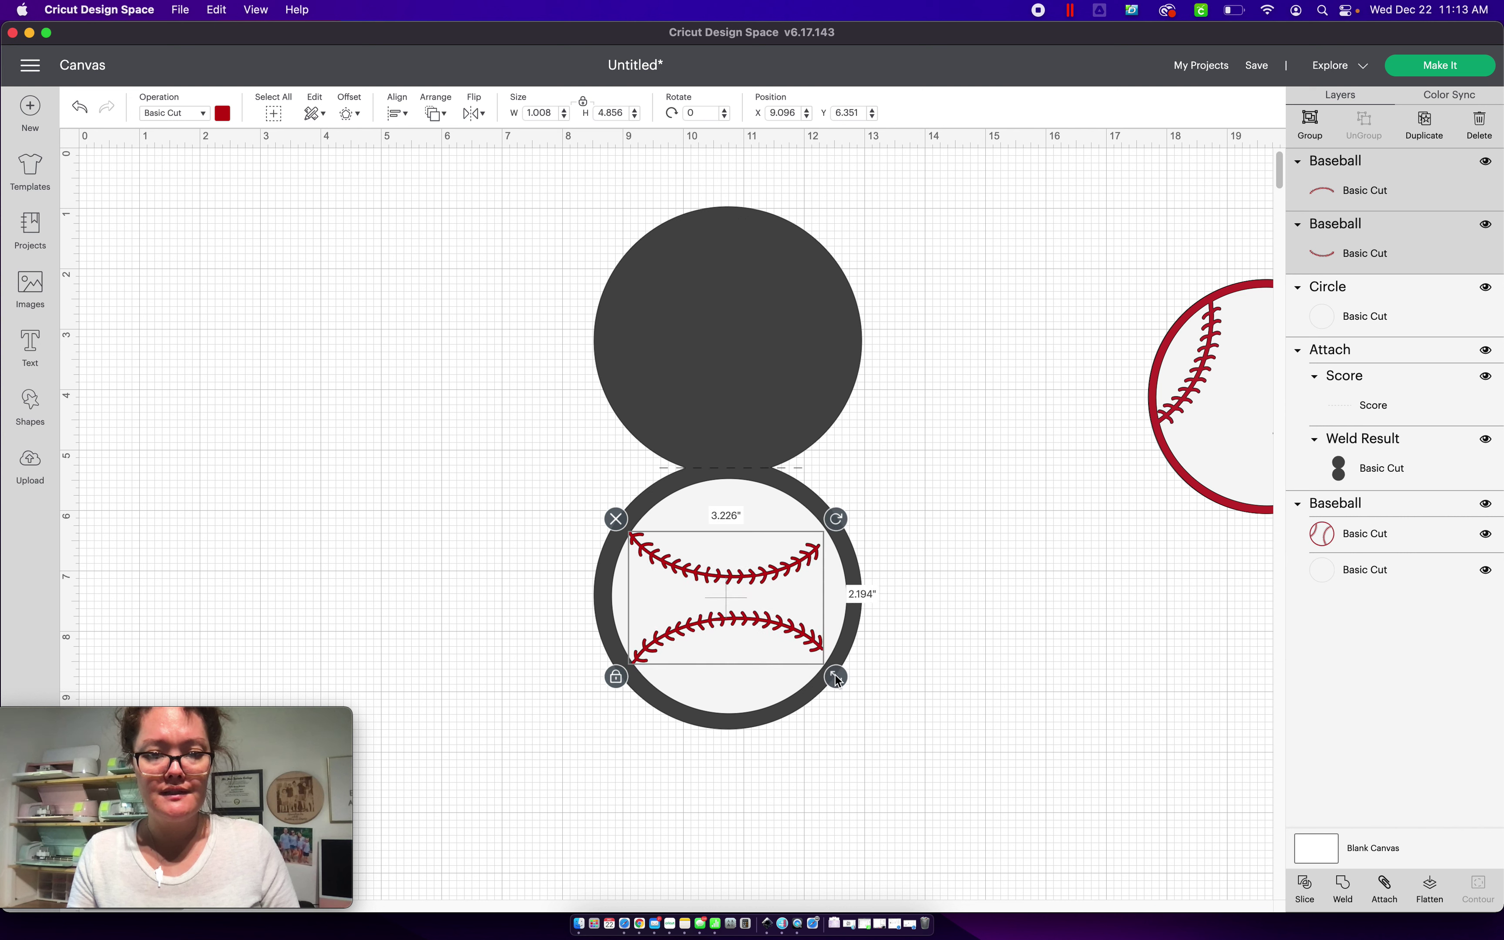
Spread the two stitch lines farther apart and scale the pair down slightly, making each line about 3.07 in long
left_click(965, 673)
left_click_drag(772, 579, 782, 565)
left_click_drag(774, 629, 782, 637)
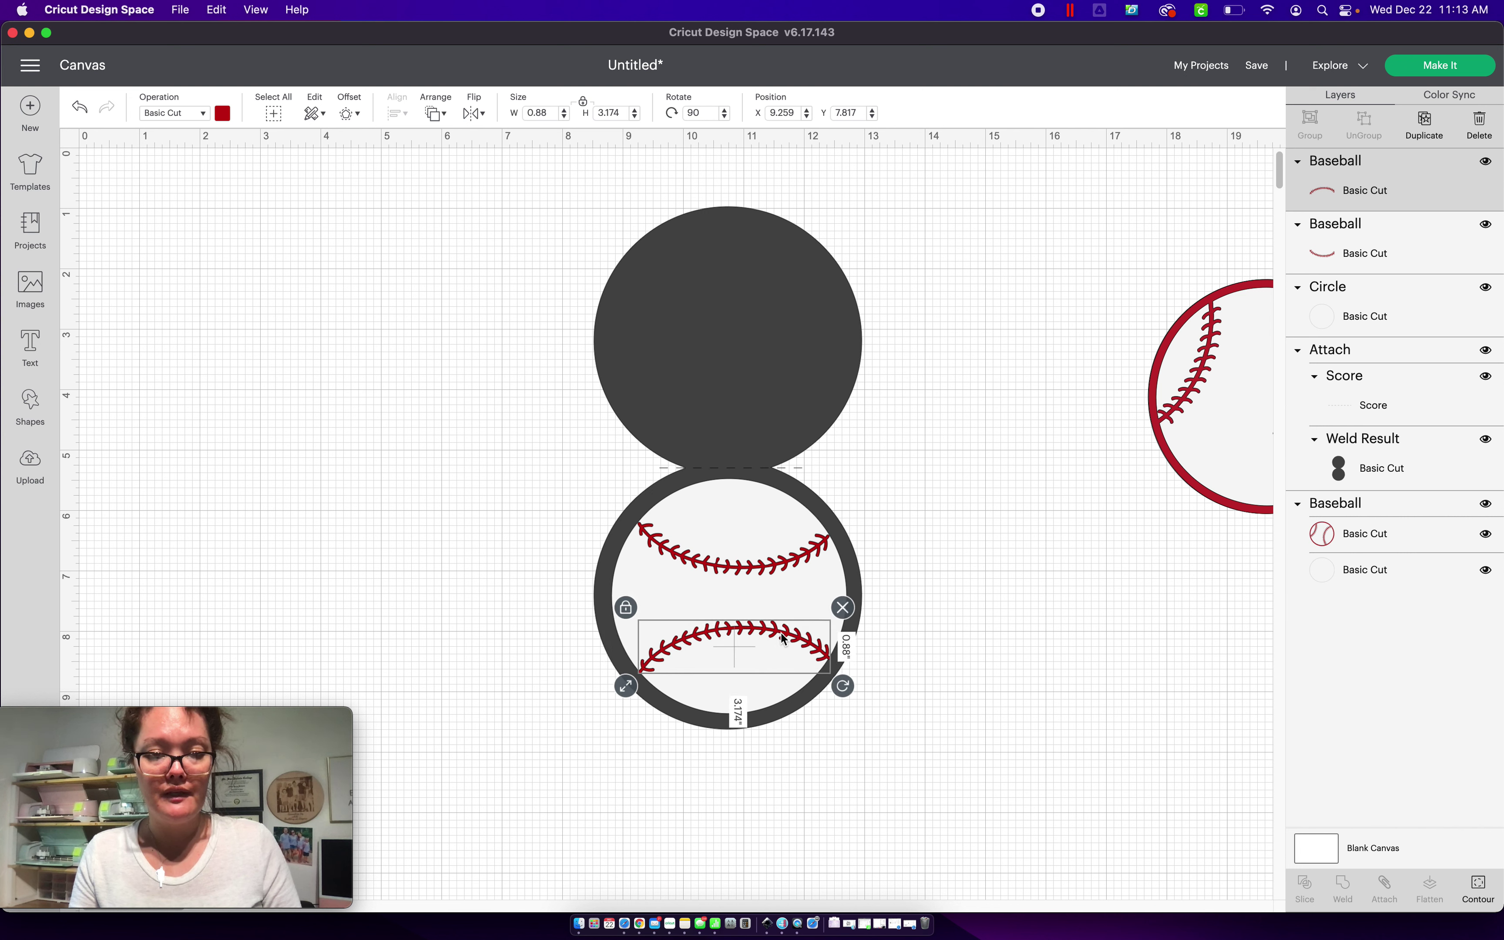
left_click(738, 567, "shift")
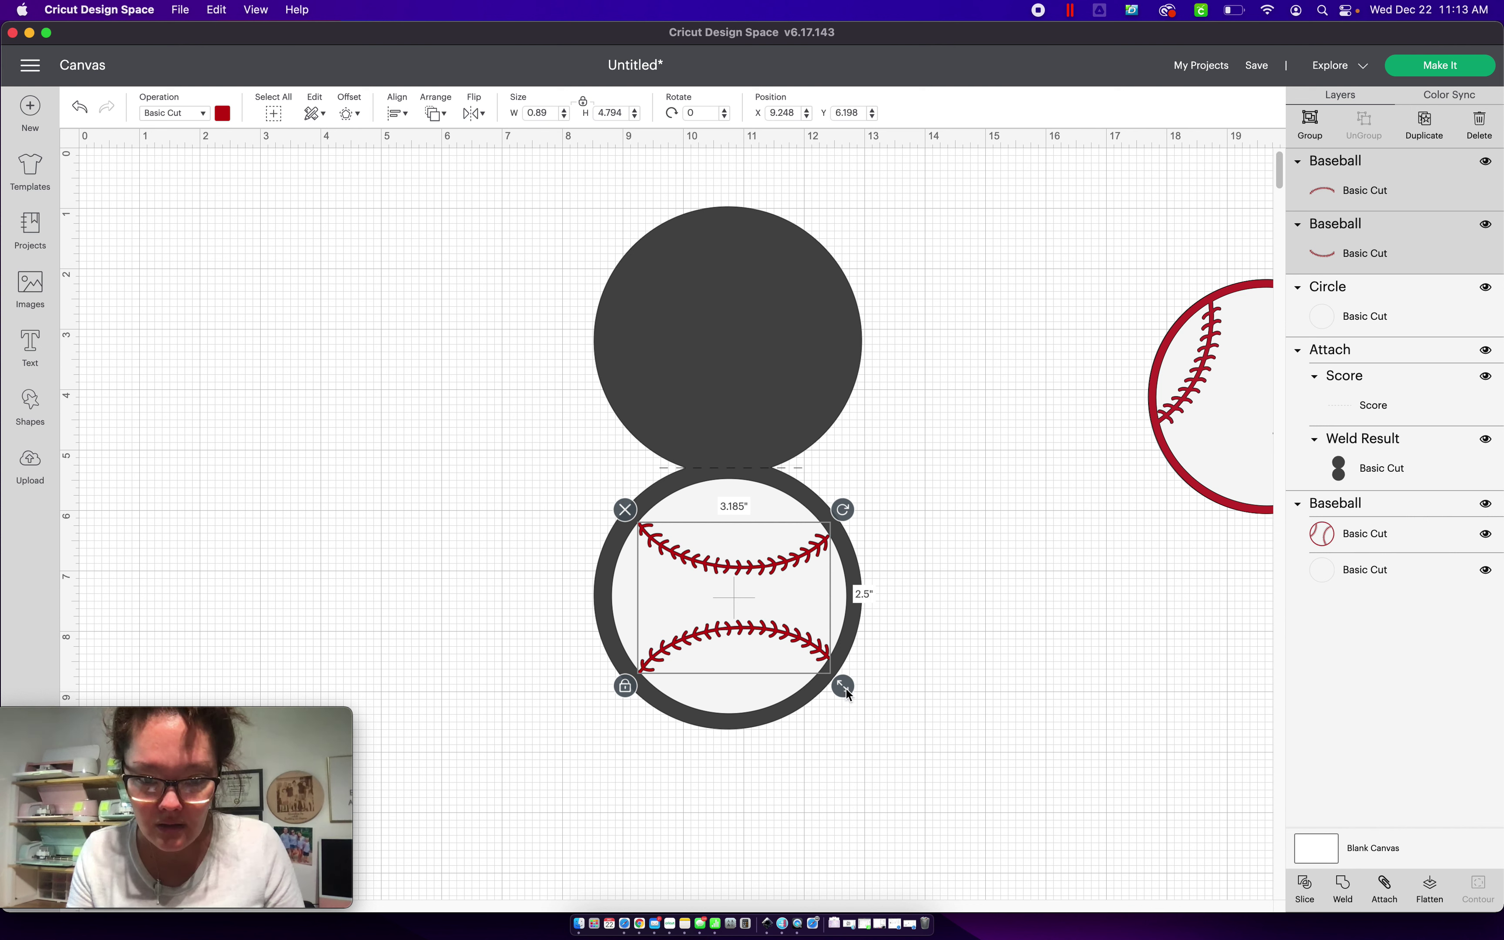
left_click(891, 677)
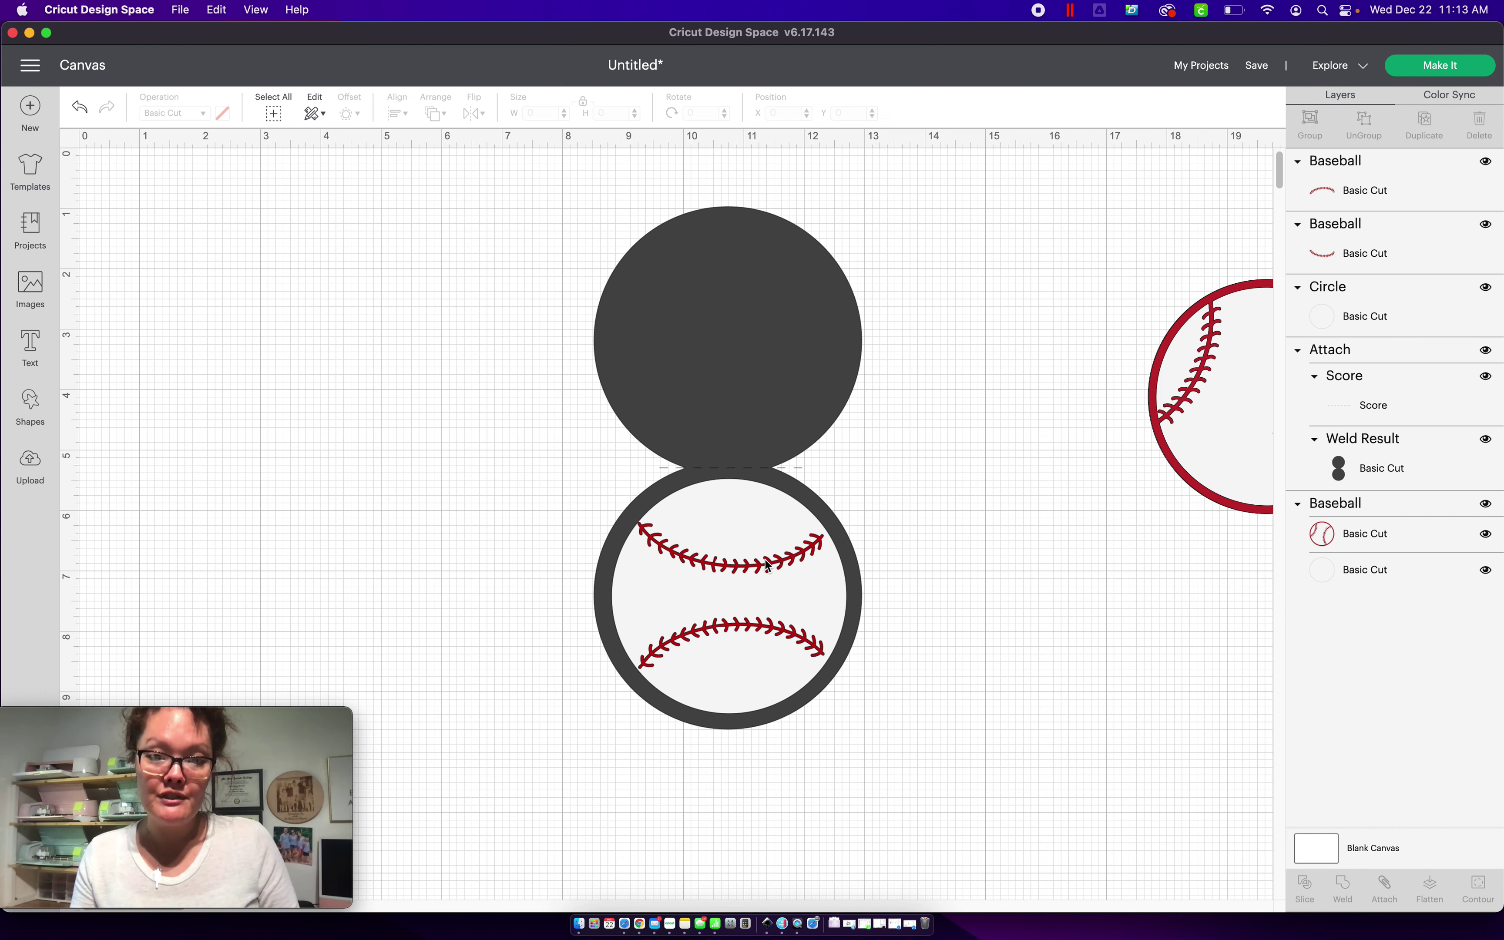
Nudge the upper stitch line up, then rotate the lower one slightly clockwise and move it down to even out the pair
left_click(766, 564)
left_click_drag(765, 564, 768, 560)
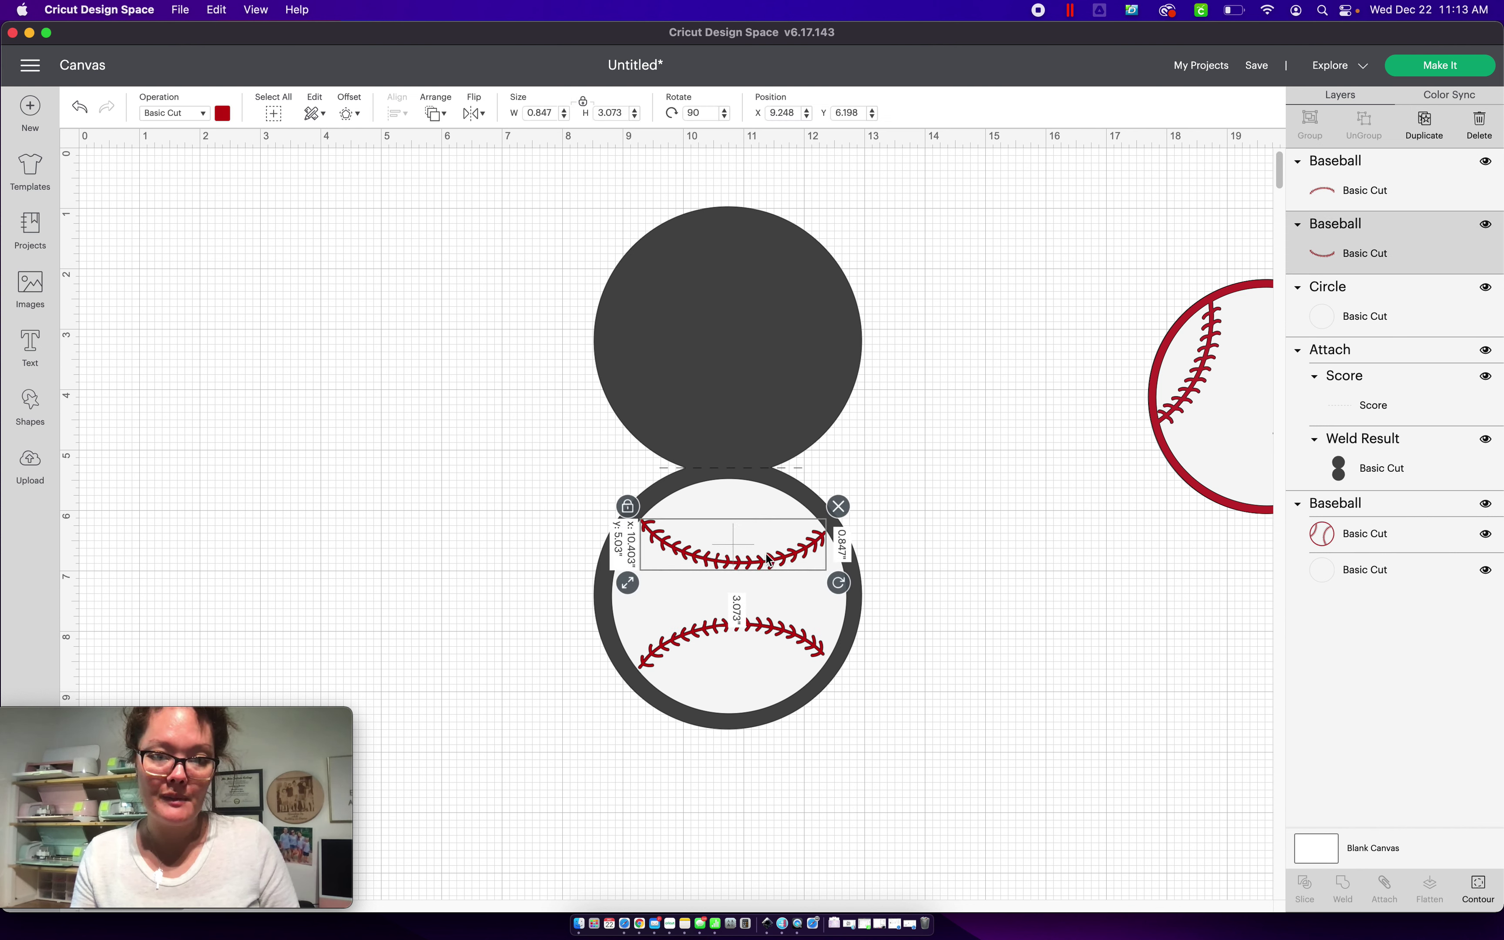
left_click(788, 635)
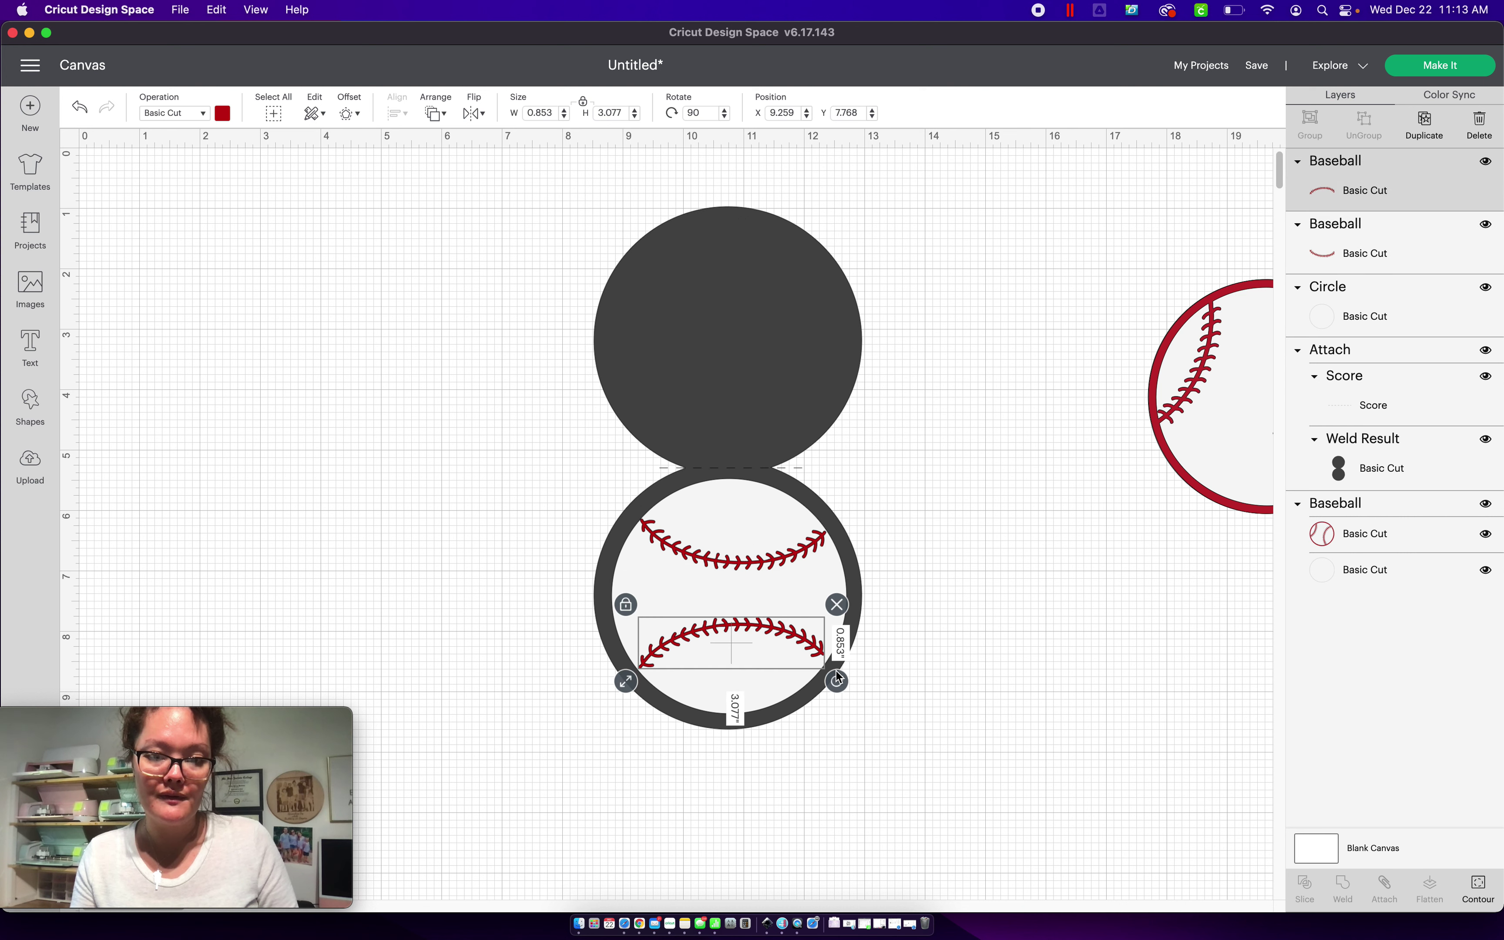
left_click_drag(839, 680, 835, 688)
left_click_drag(789, 648, 790, 651)
left_click(974, 697)
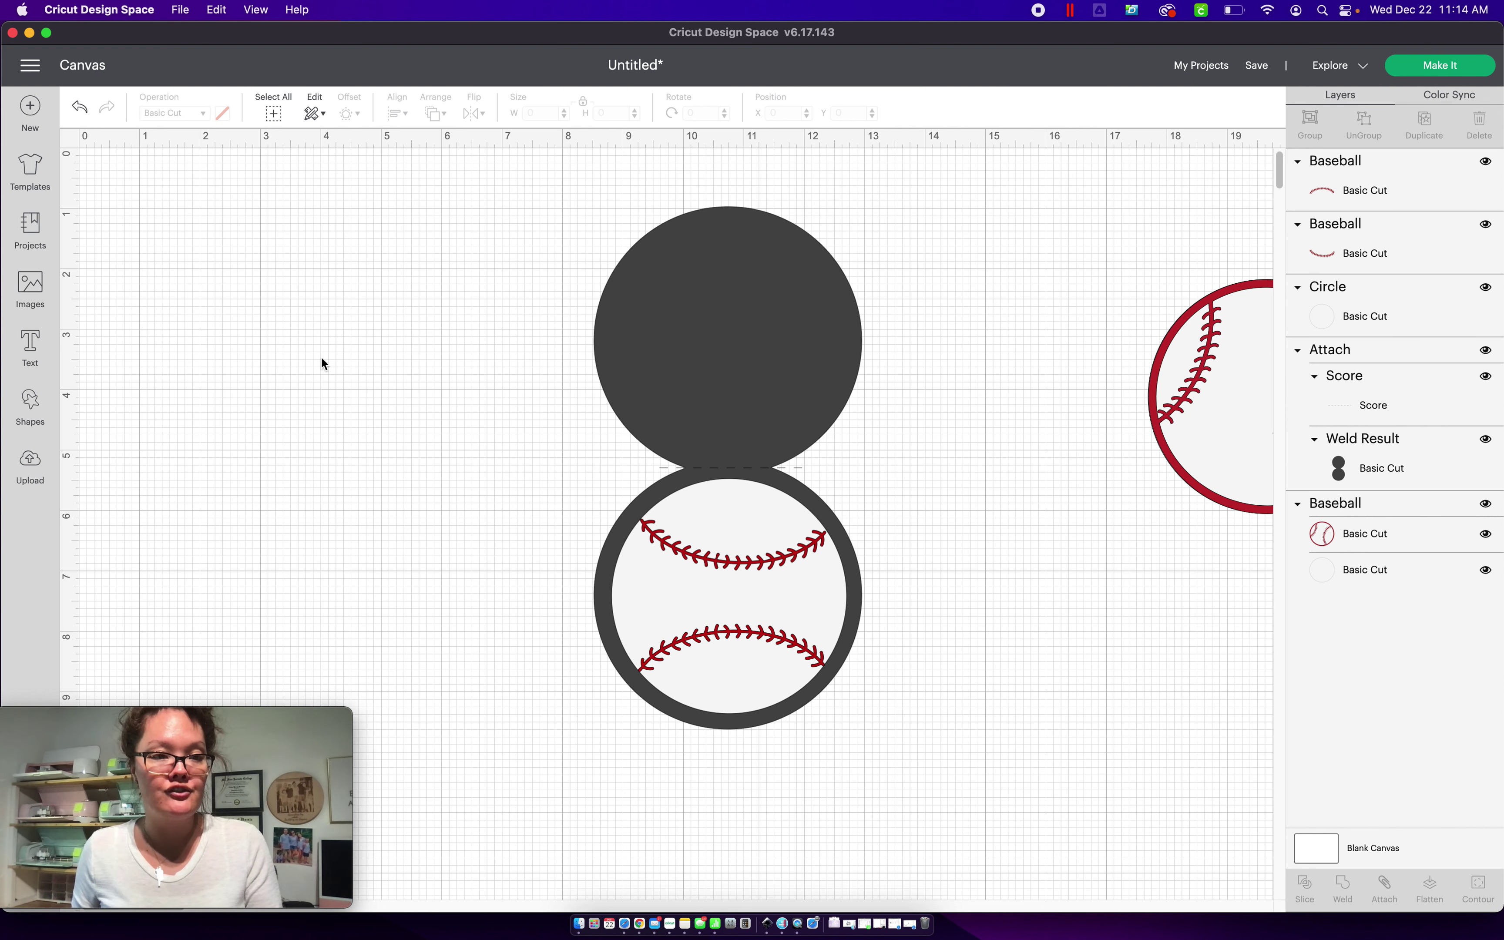
Add the text "Baseball" between the stitch lines on the card front, scaled to about 3.27 in wide
left_click(21, 355)
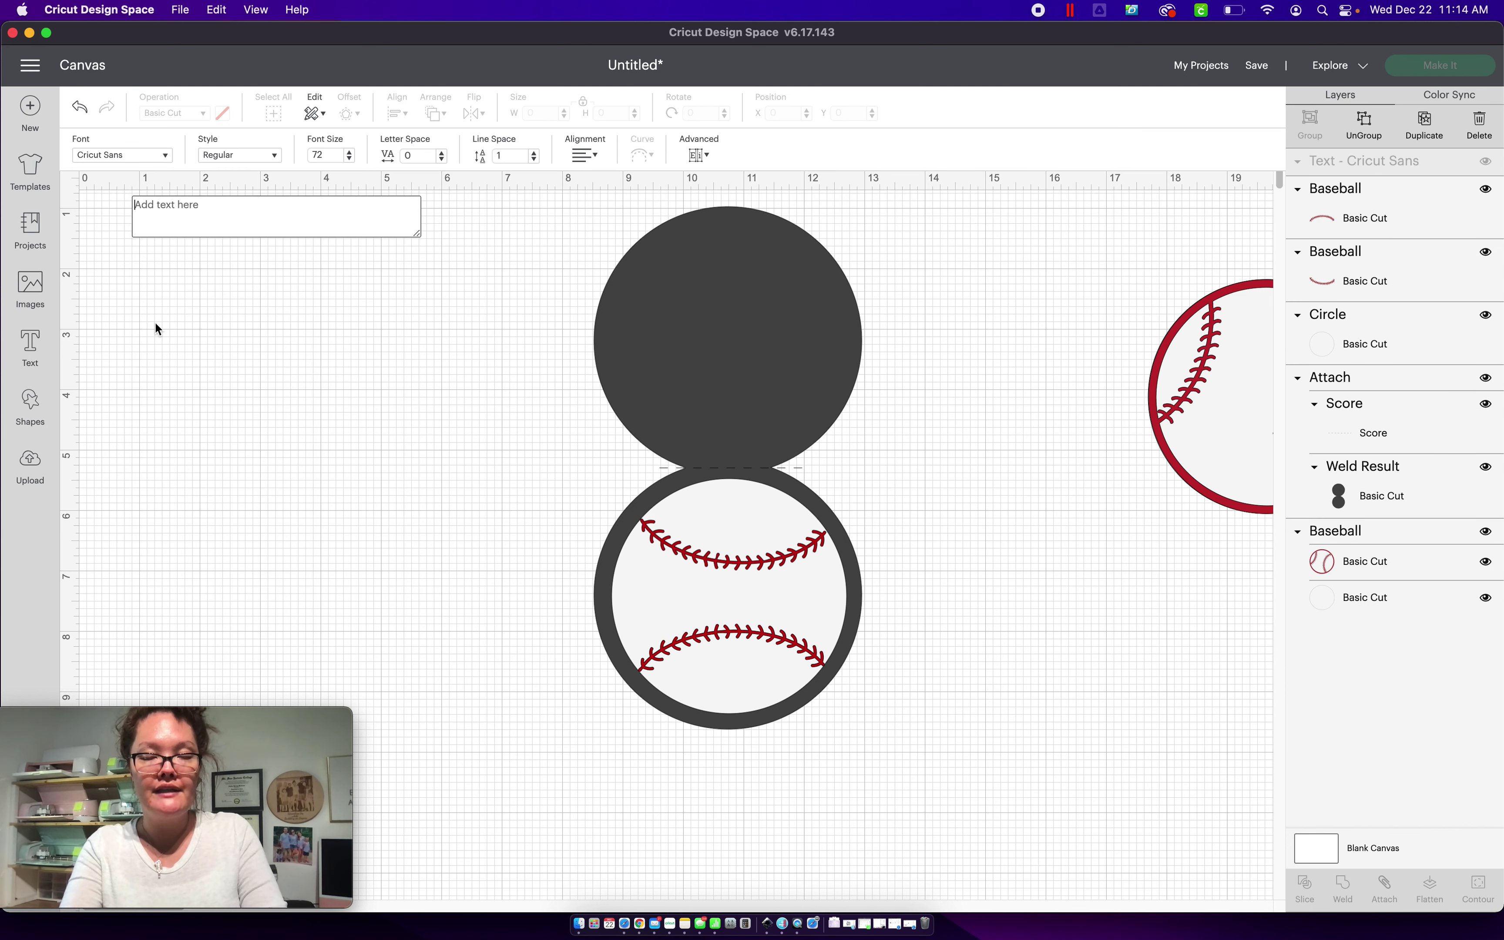
type("Baseball")
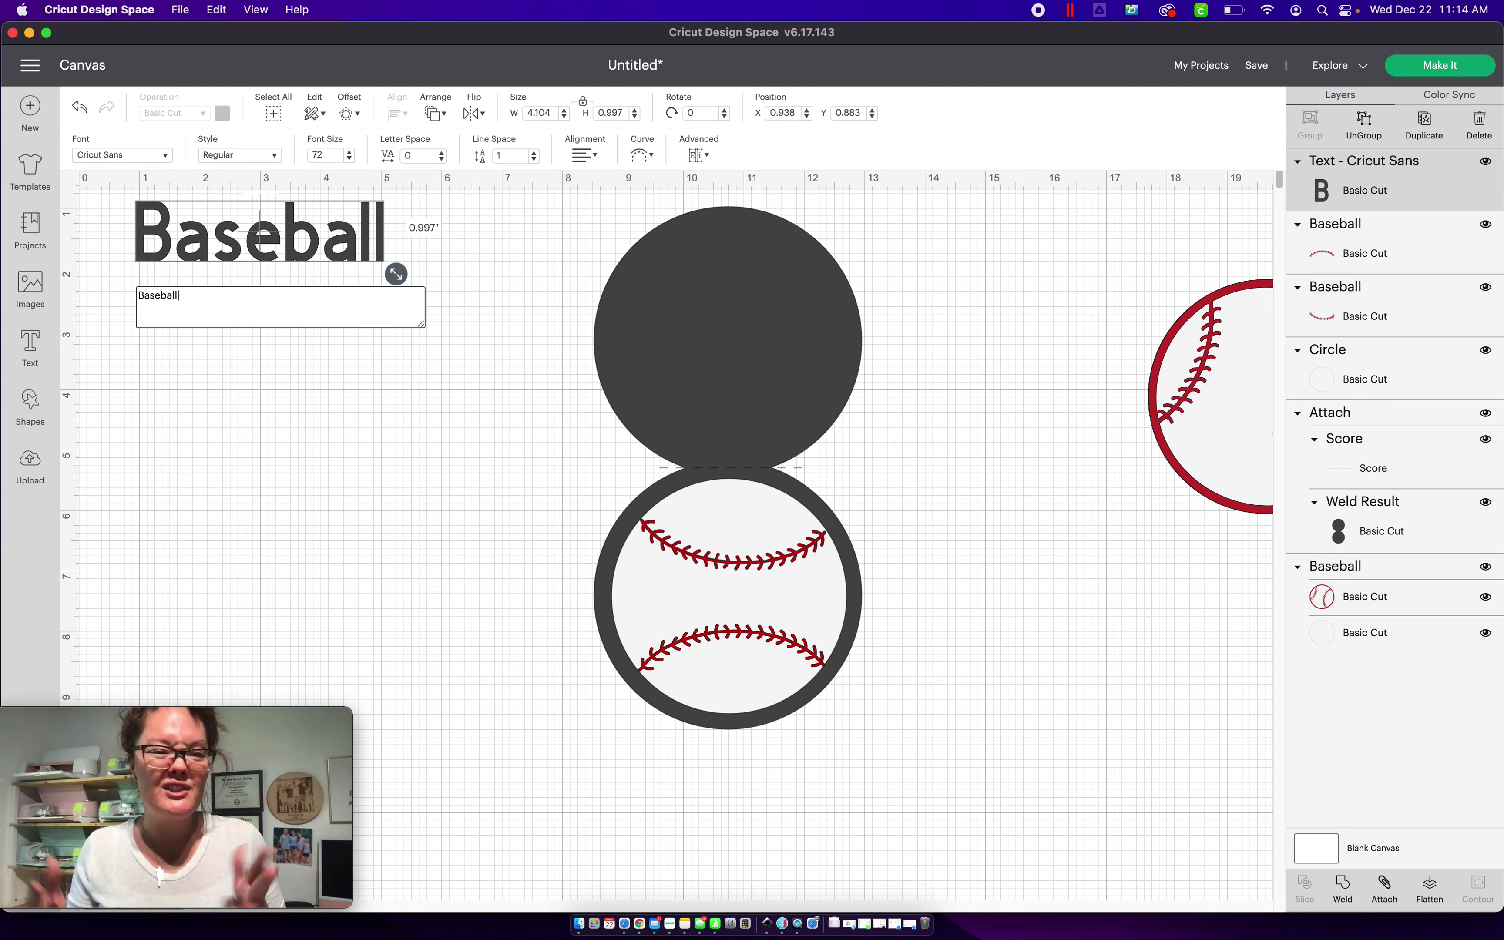
left_click_drag(212, 254, 698, 615)
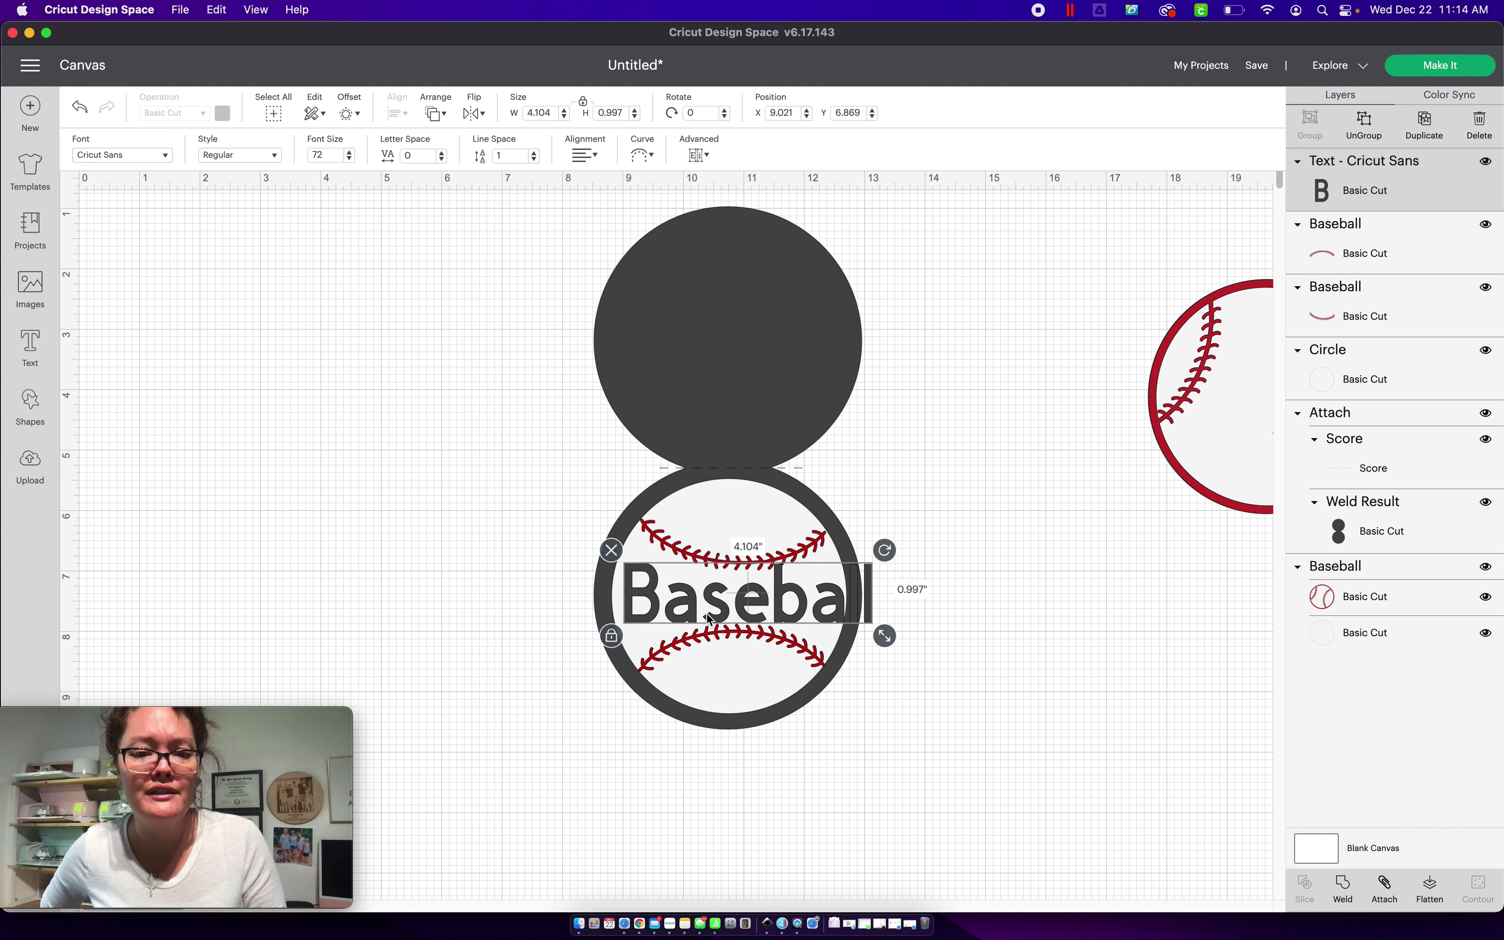
left_click_drag(884, 636, 800, 616)
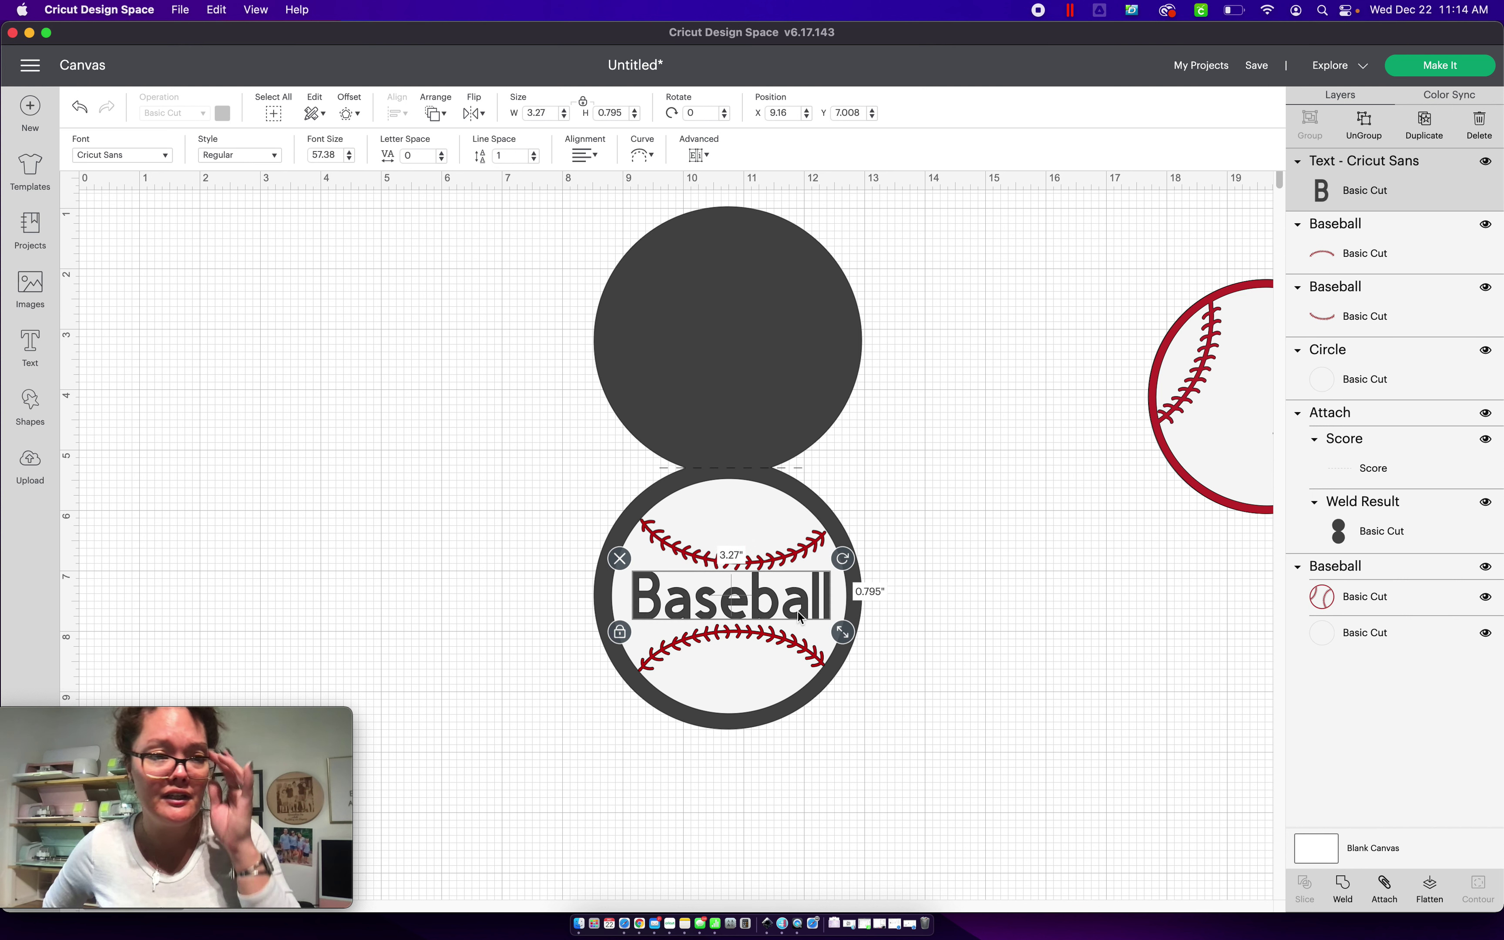
Change the Baseball text to the Varsity Team font and scale it to about 3.35 in wide to fit the off-white circle
left_click(127, 155)
left_click(960, 115)
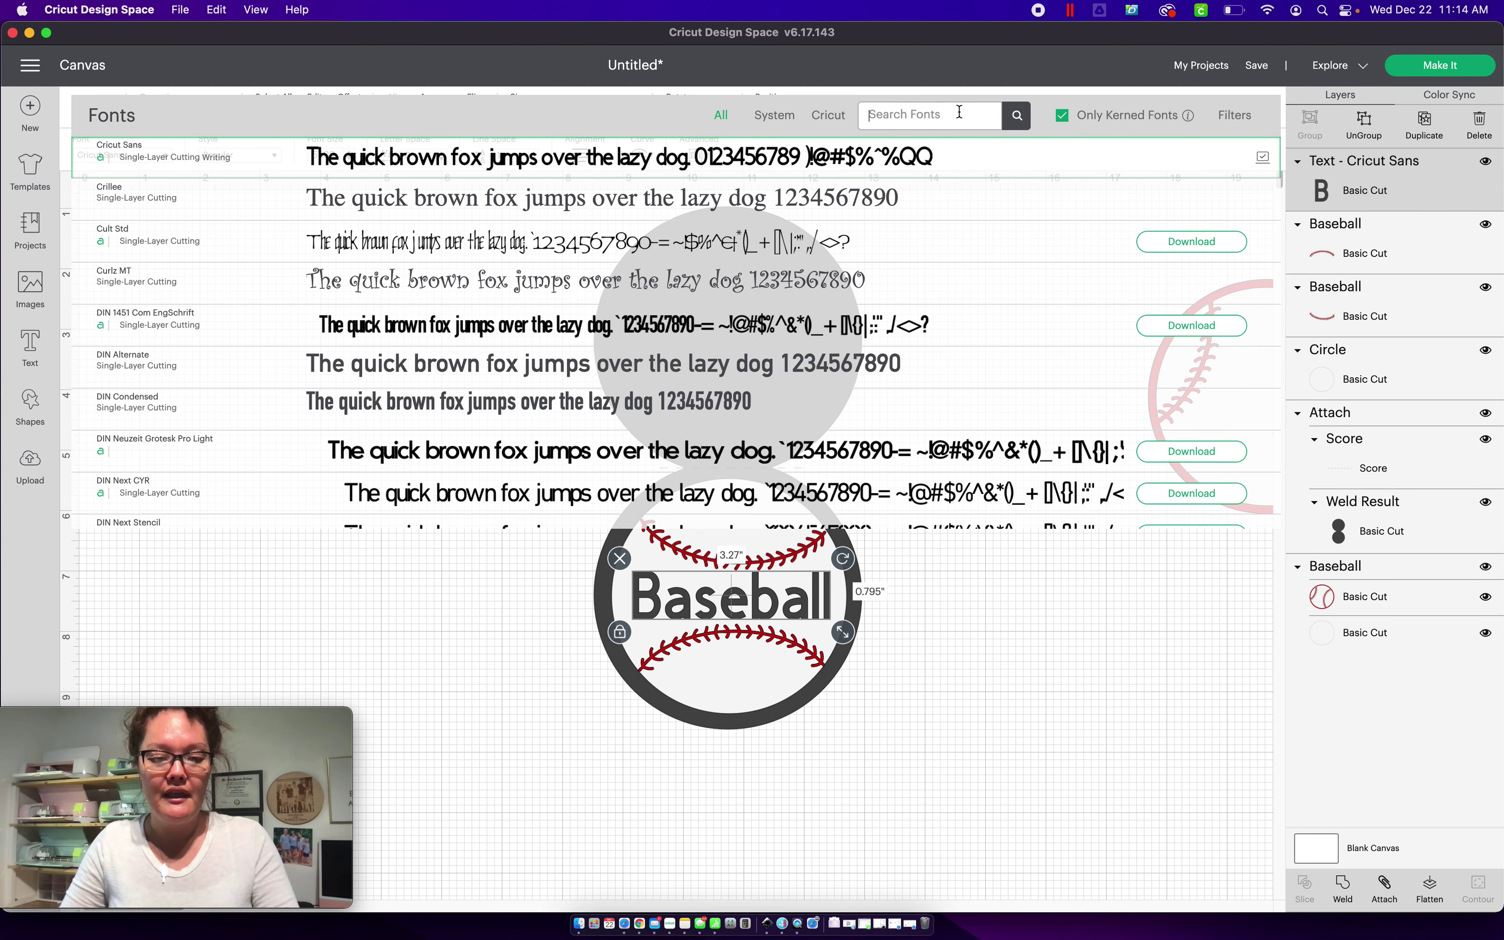
type("varsity")
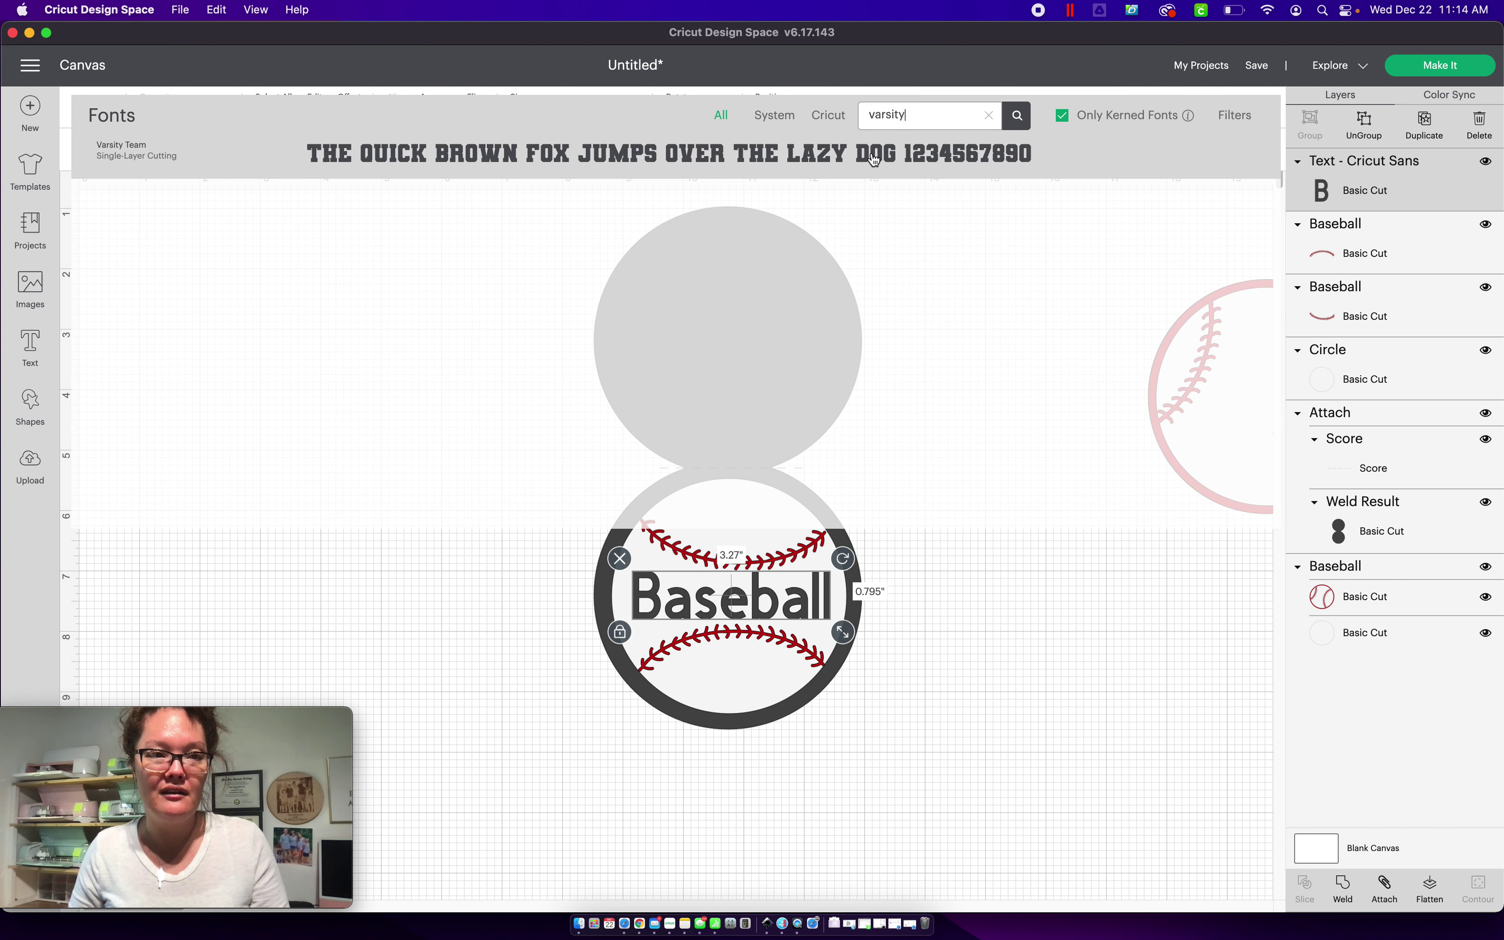
left_click(873, 160)
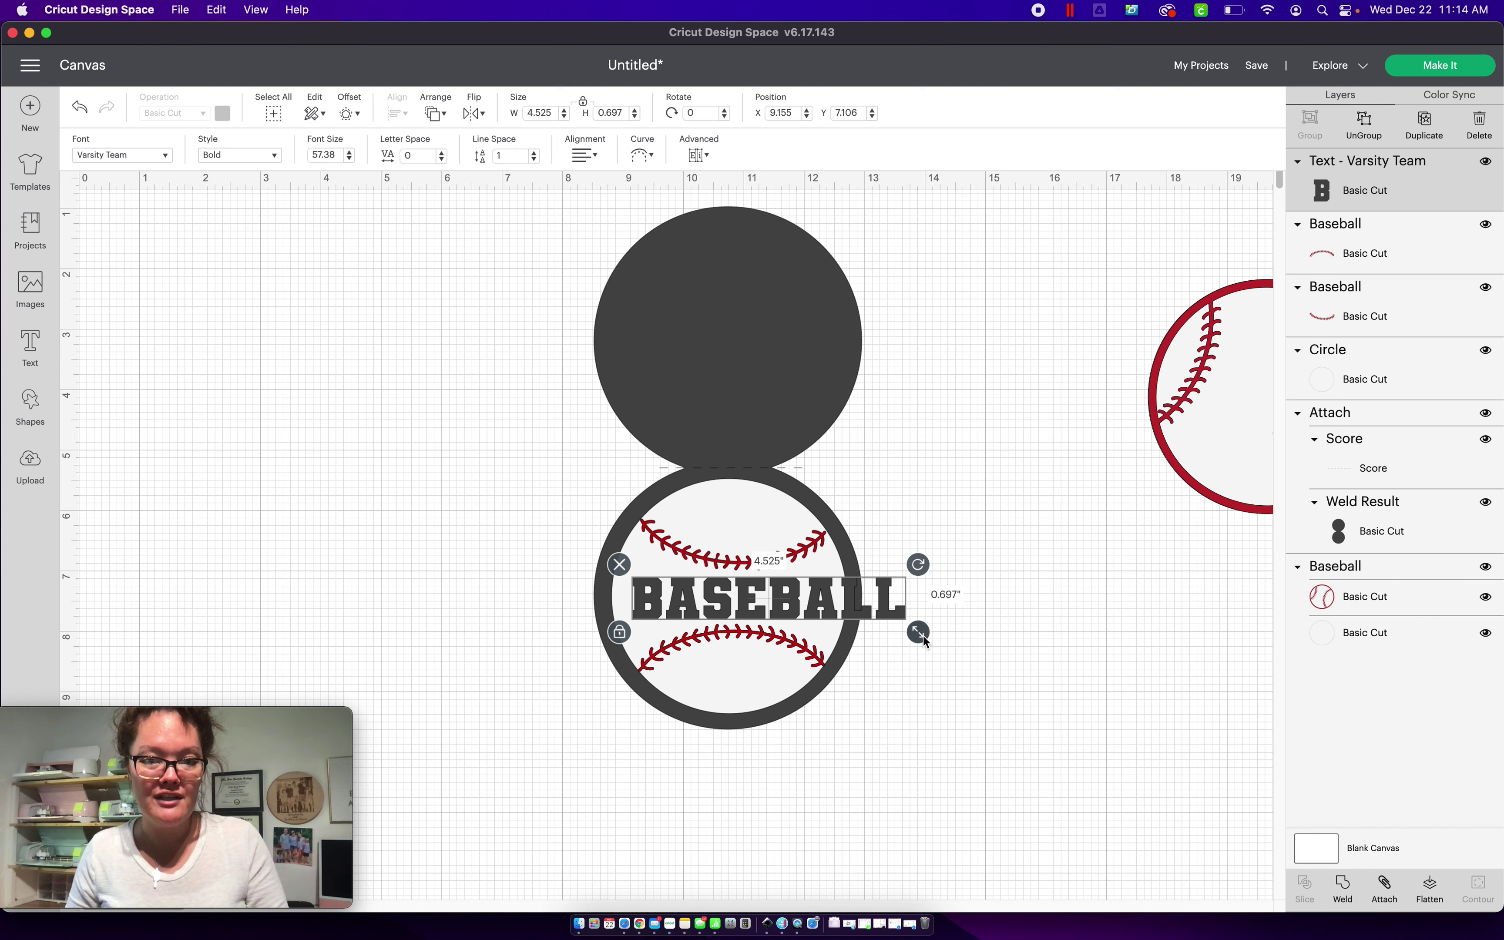
left_click_drag(918, 631, 816, 606)
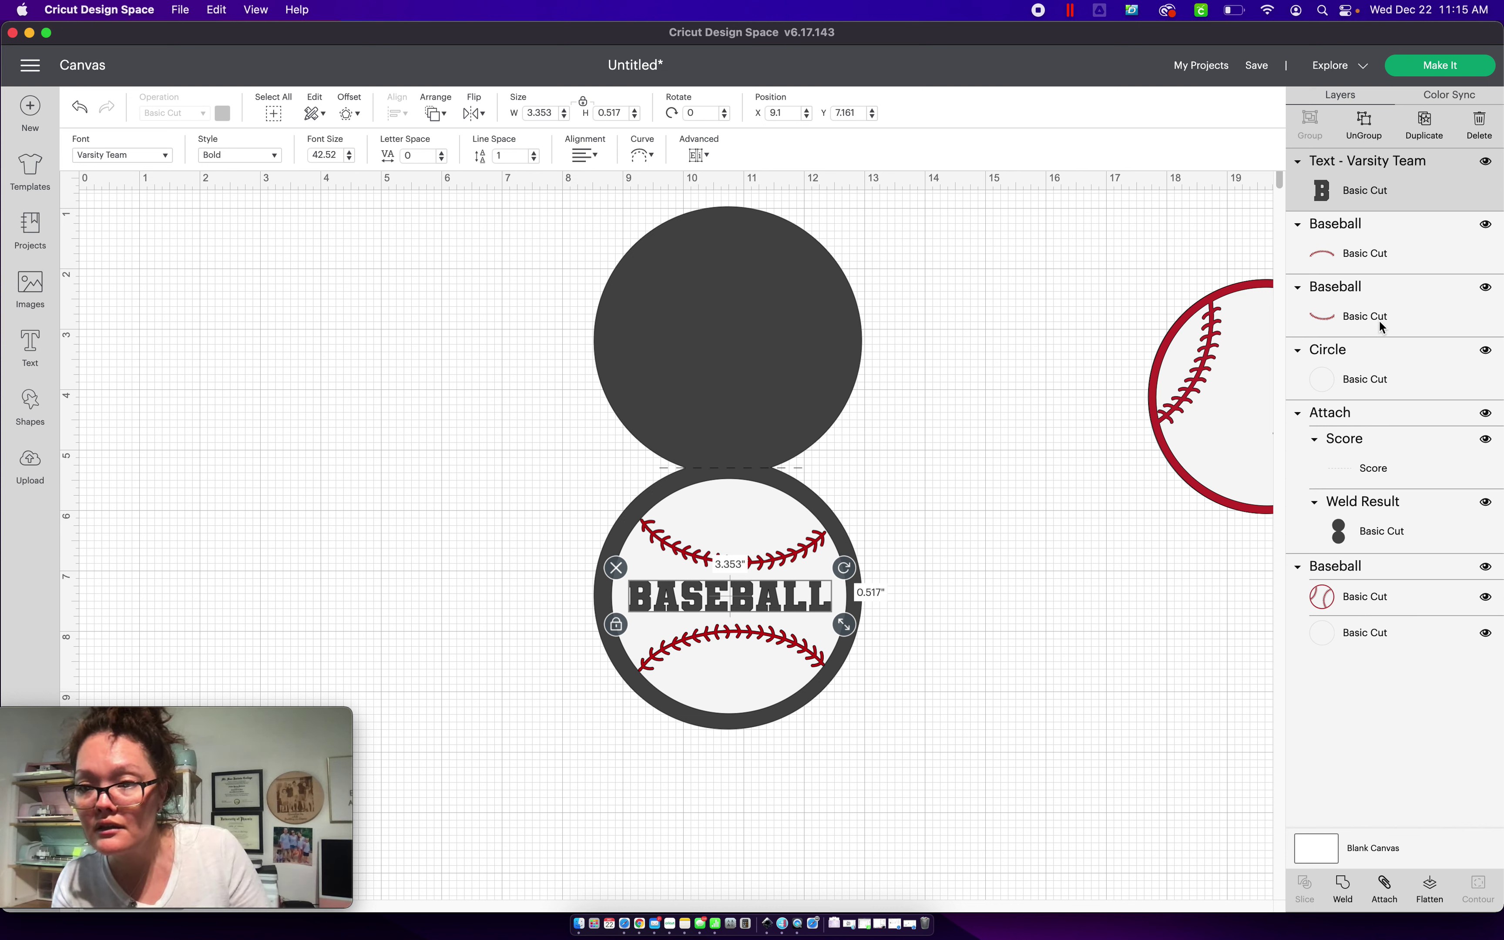
Center the Baseball text horizontally on the off-white circle
left_click(1398, 373)
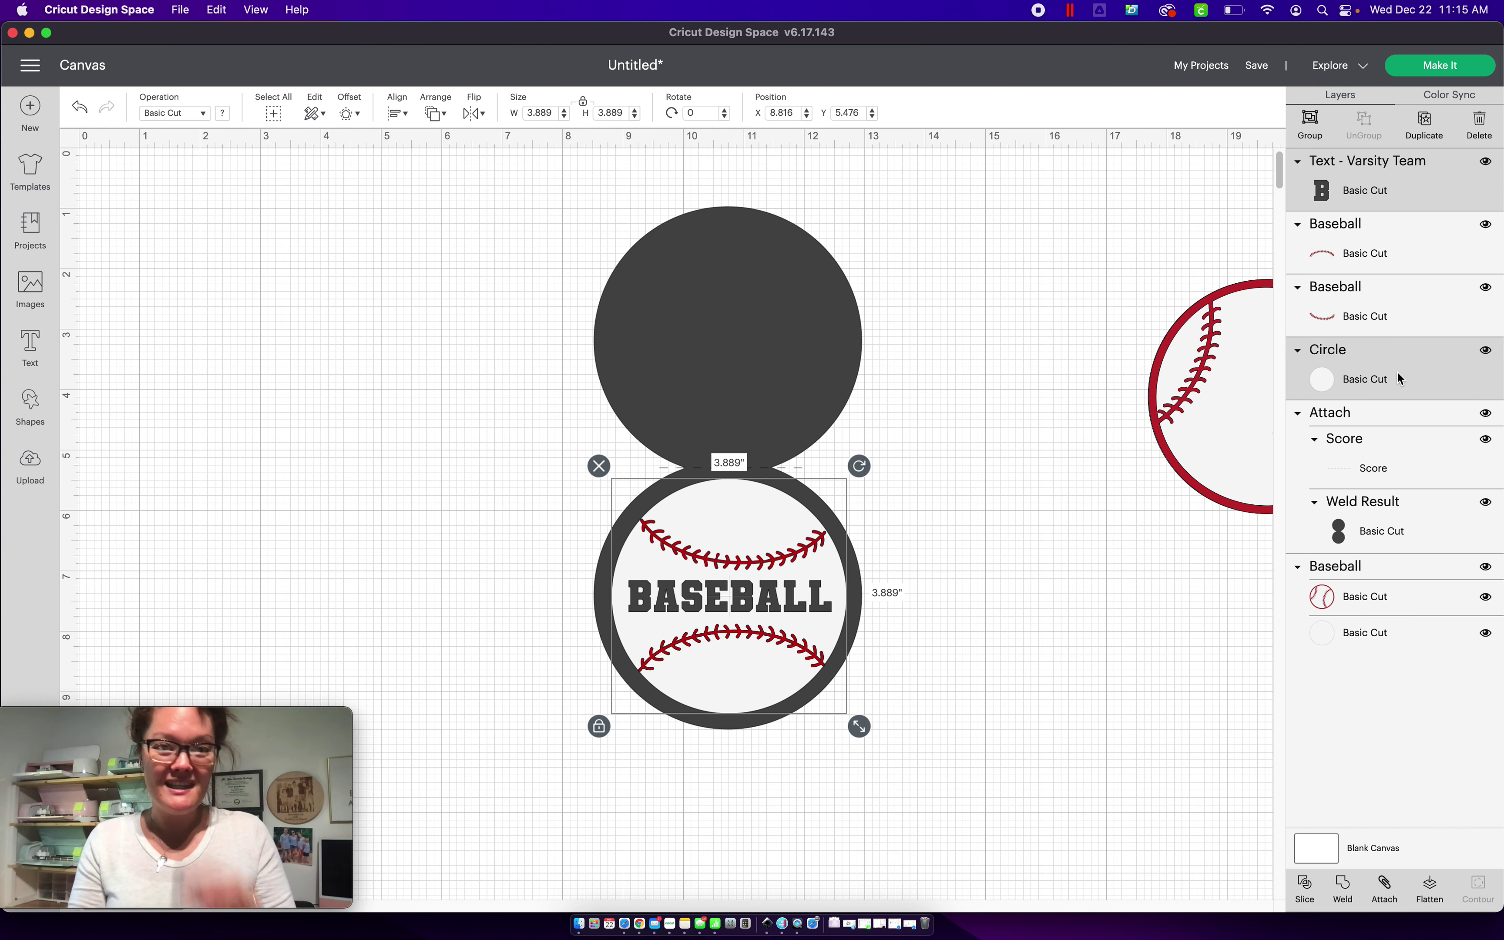
left_click(395, 114)
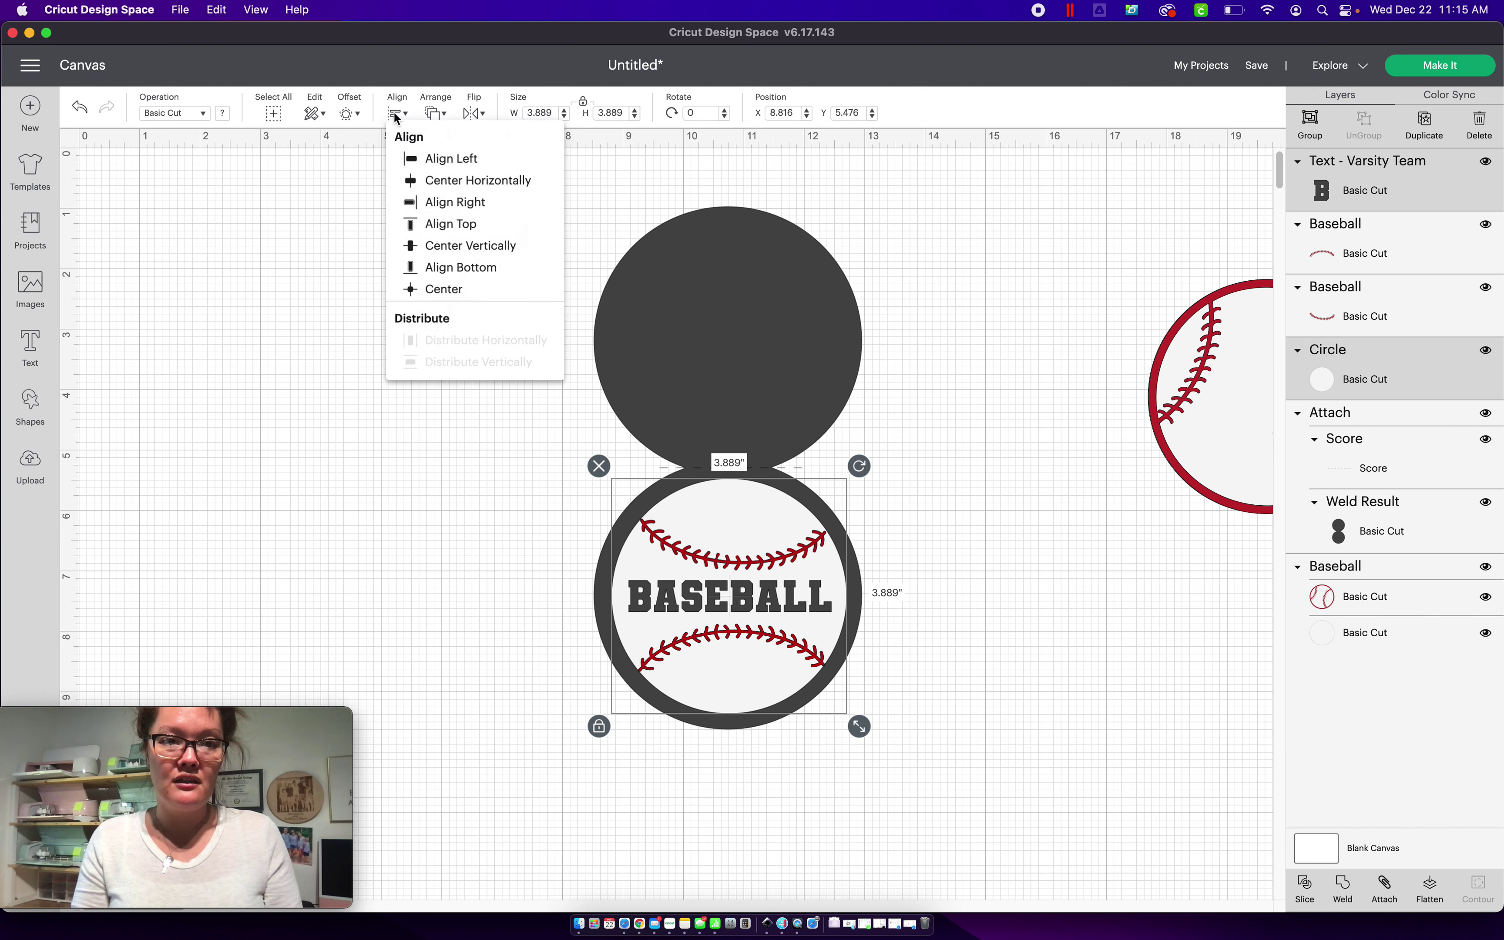
left_click(408, 181)
left_click(497, 579)
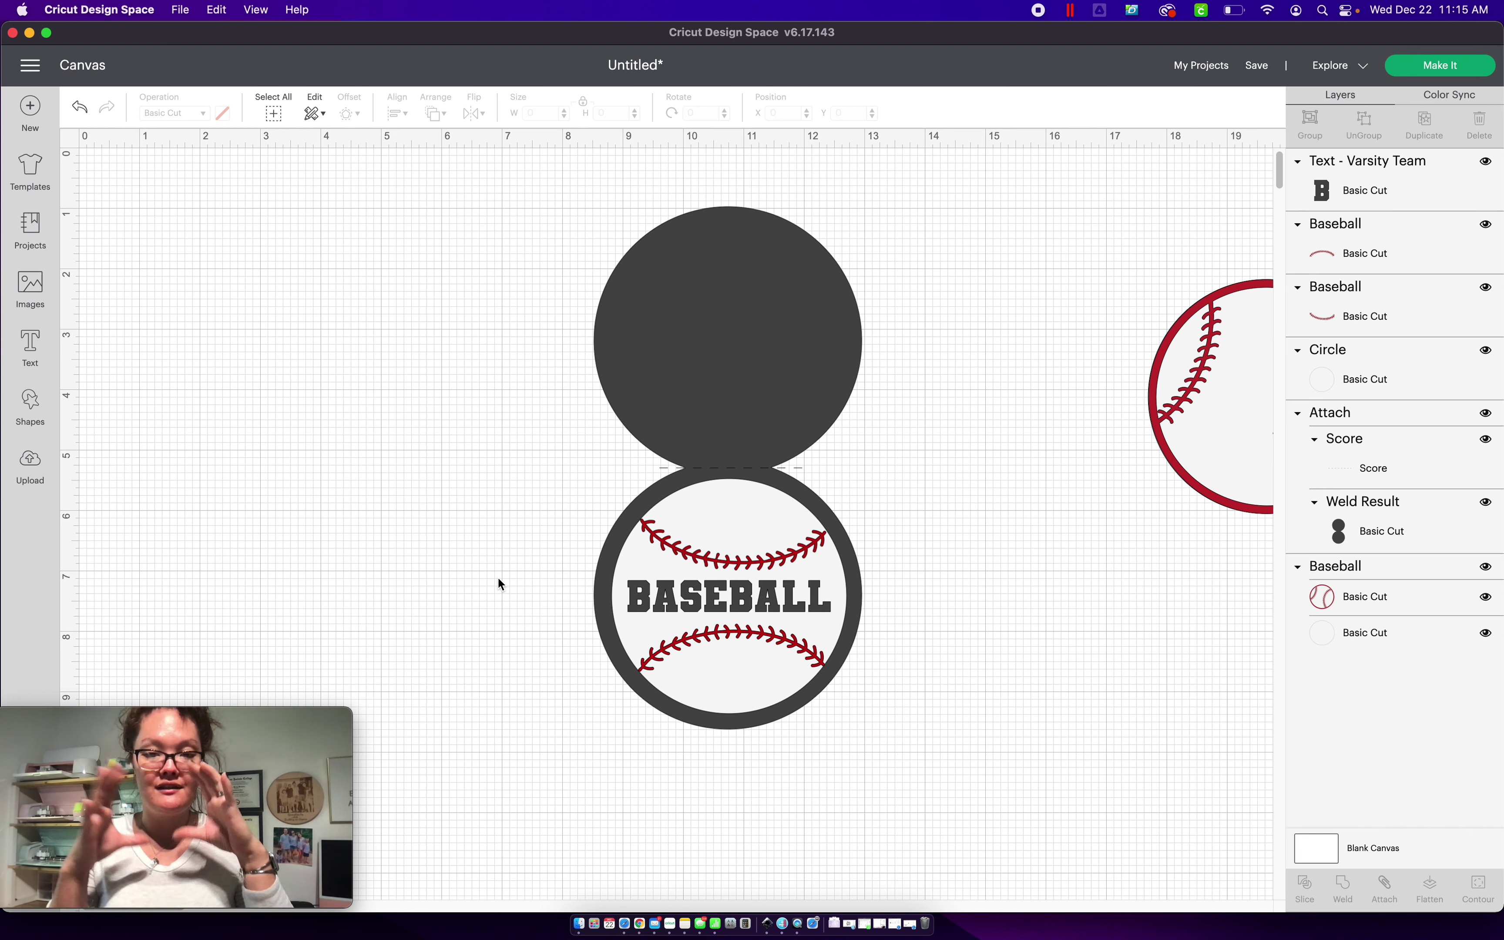
Change the Baseball text's color to navy blue
left_click(691, 590)
left_click(222, 113)
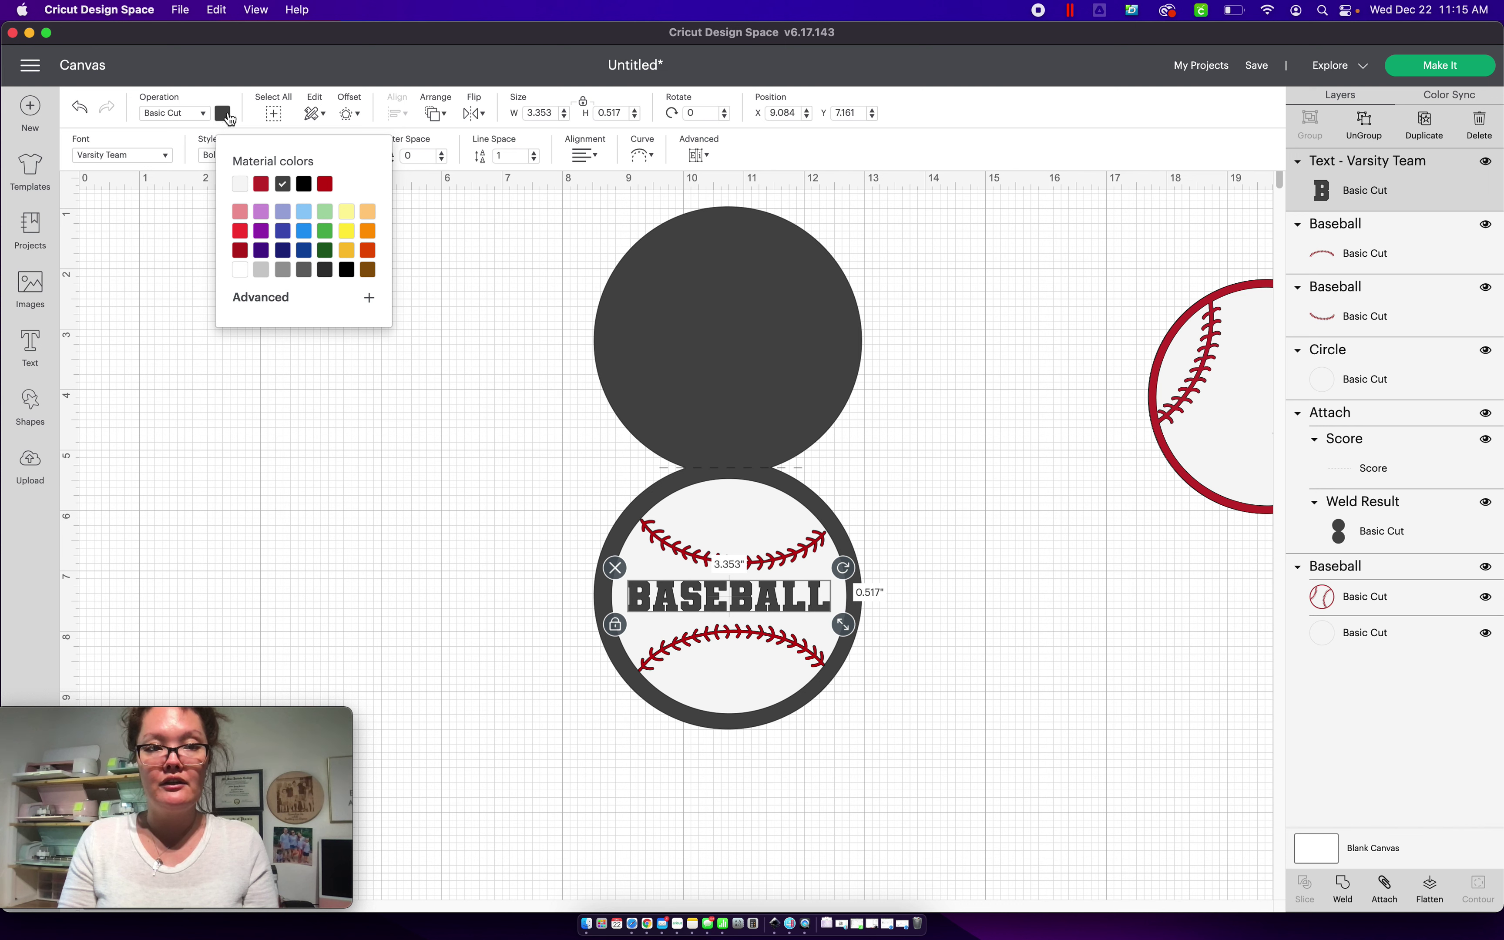
left_click(282, 250)
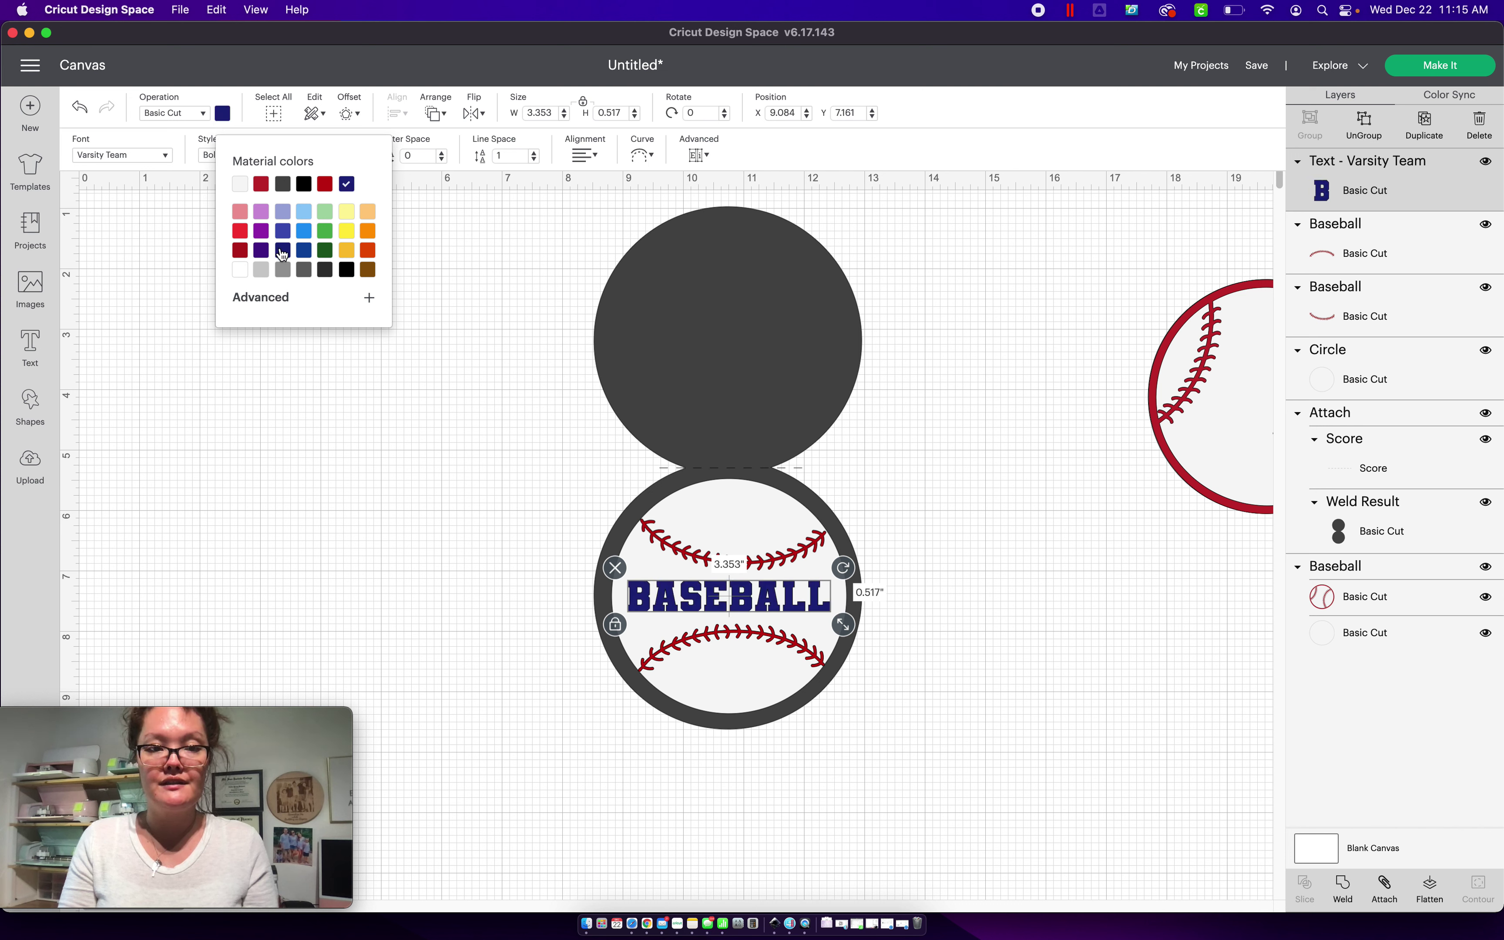
left_click(456, 571)
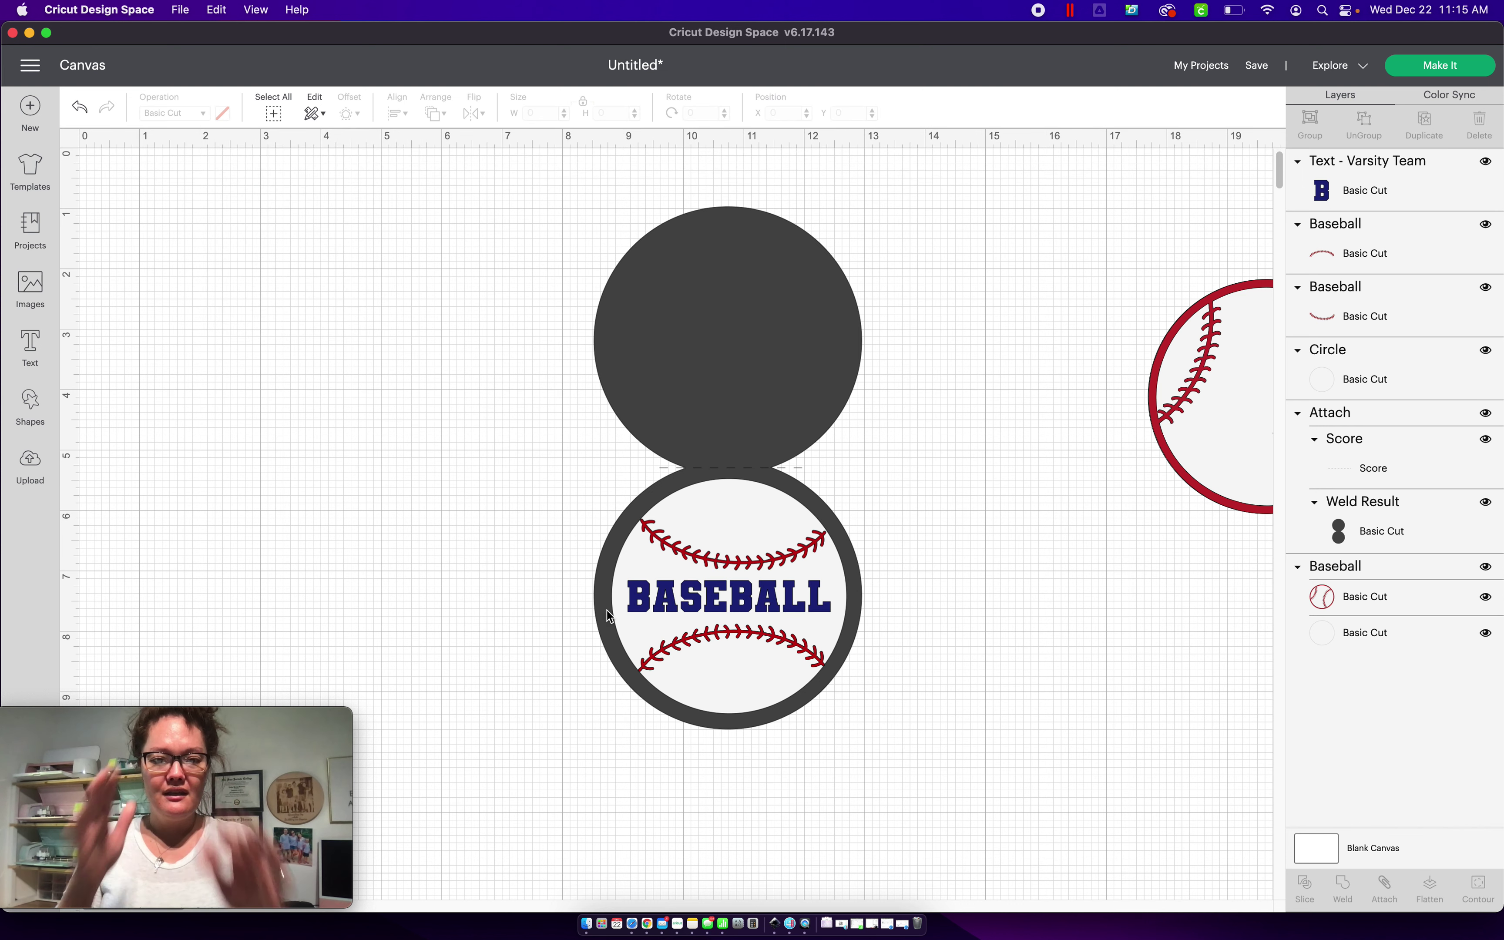
Preview the cut mats, inspect the navy mat holding the Baseball text, and return to the canvas
left_click(659, 605)
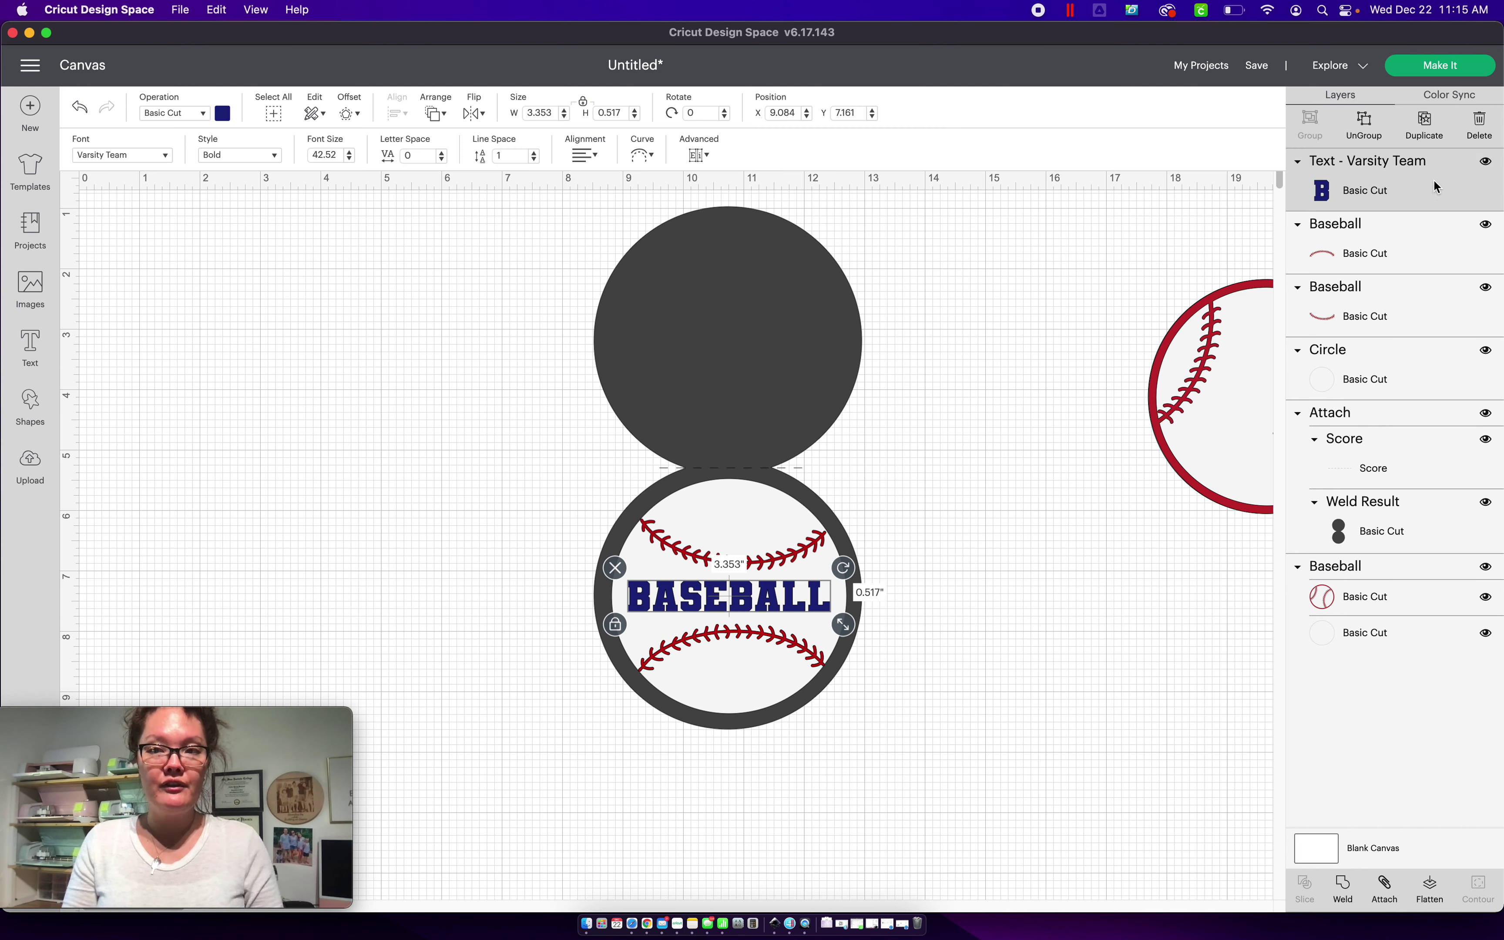
left_click(1433, 74)
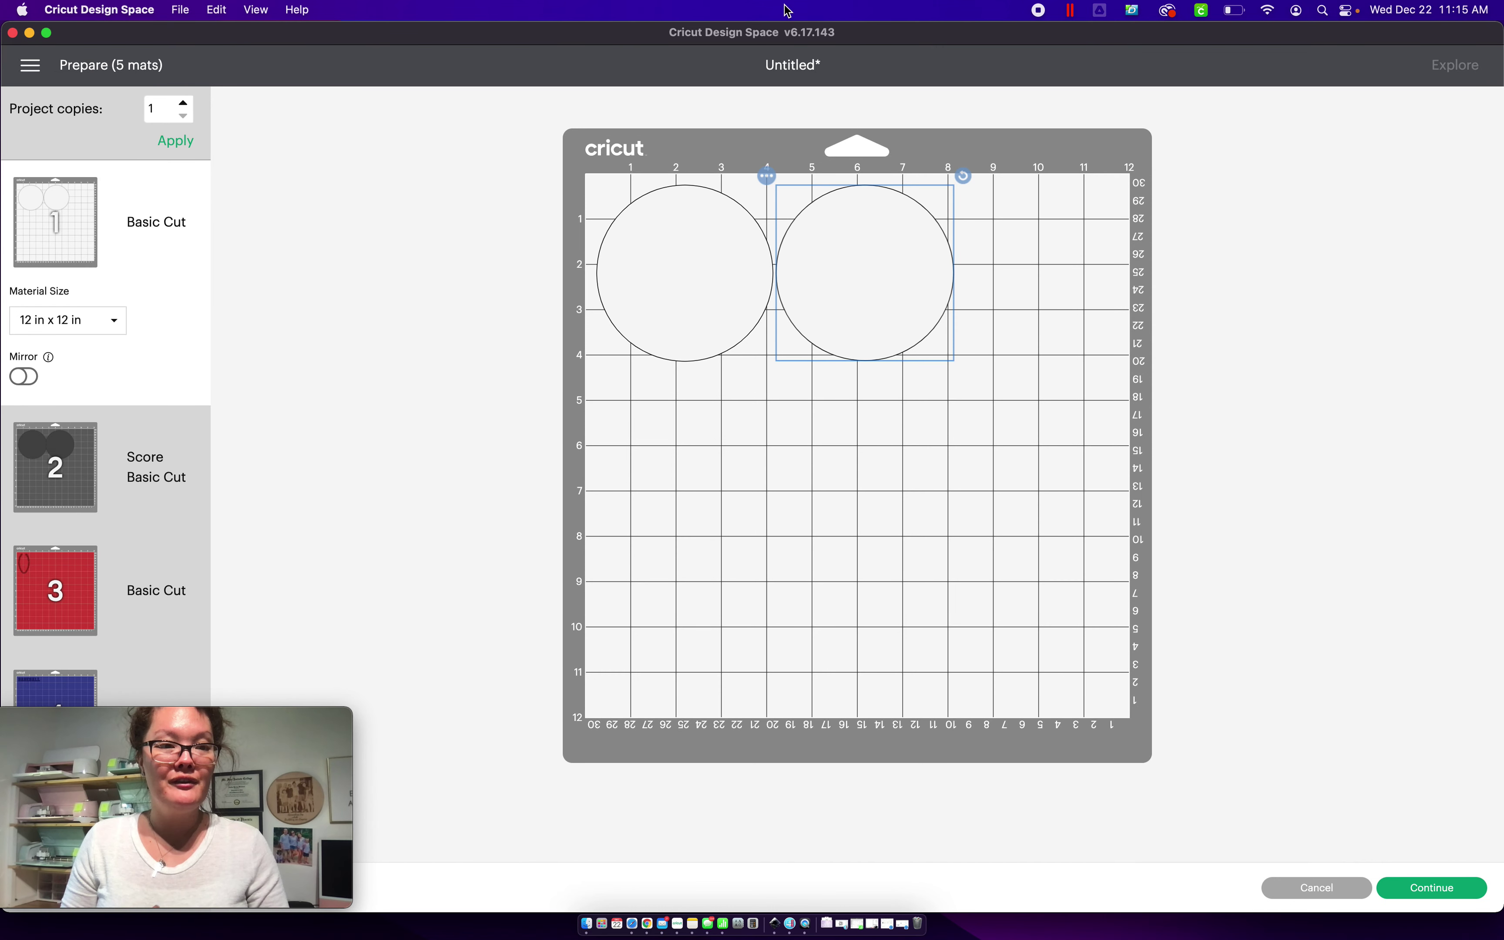
scroll(178, 491, "down", 1)
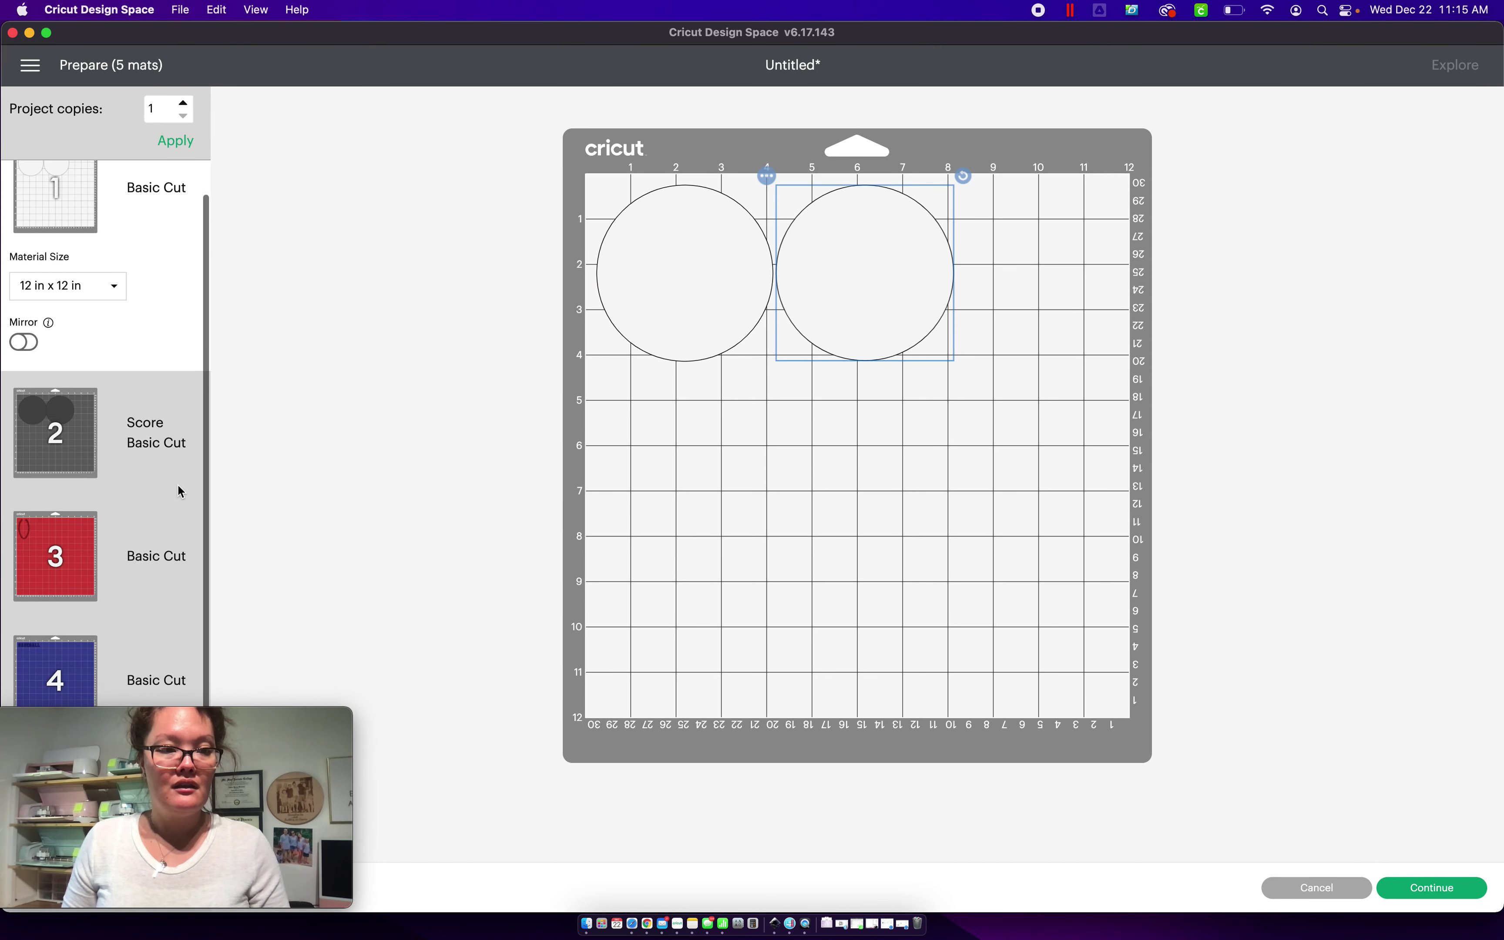
left_click(146, 674)
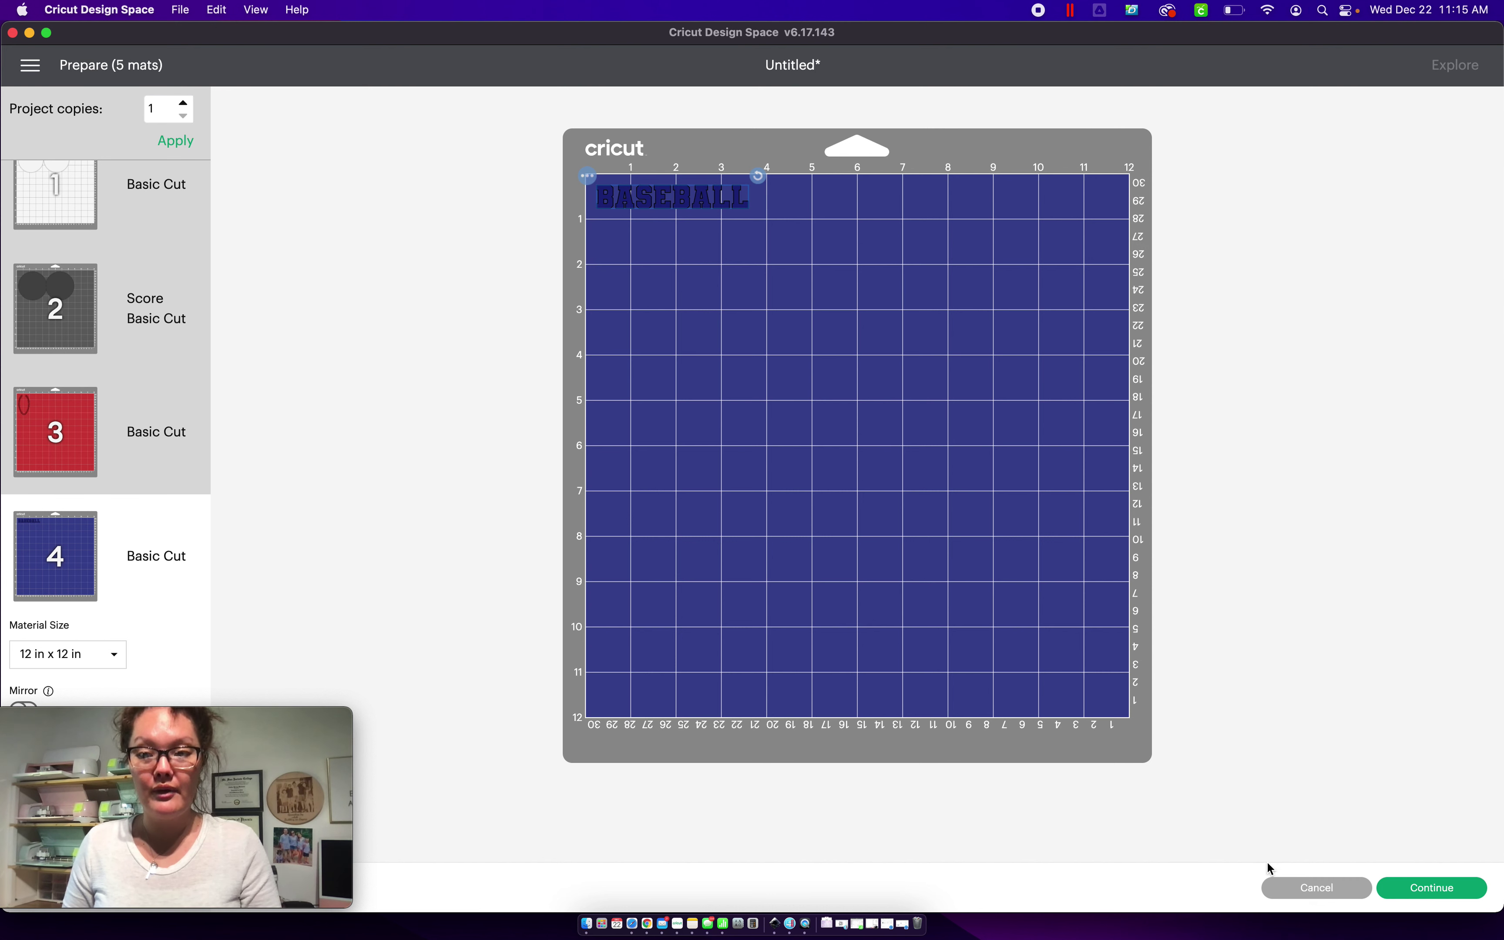
left_click(1274, 884)
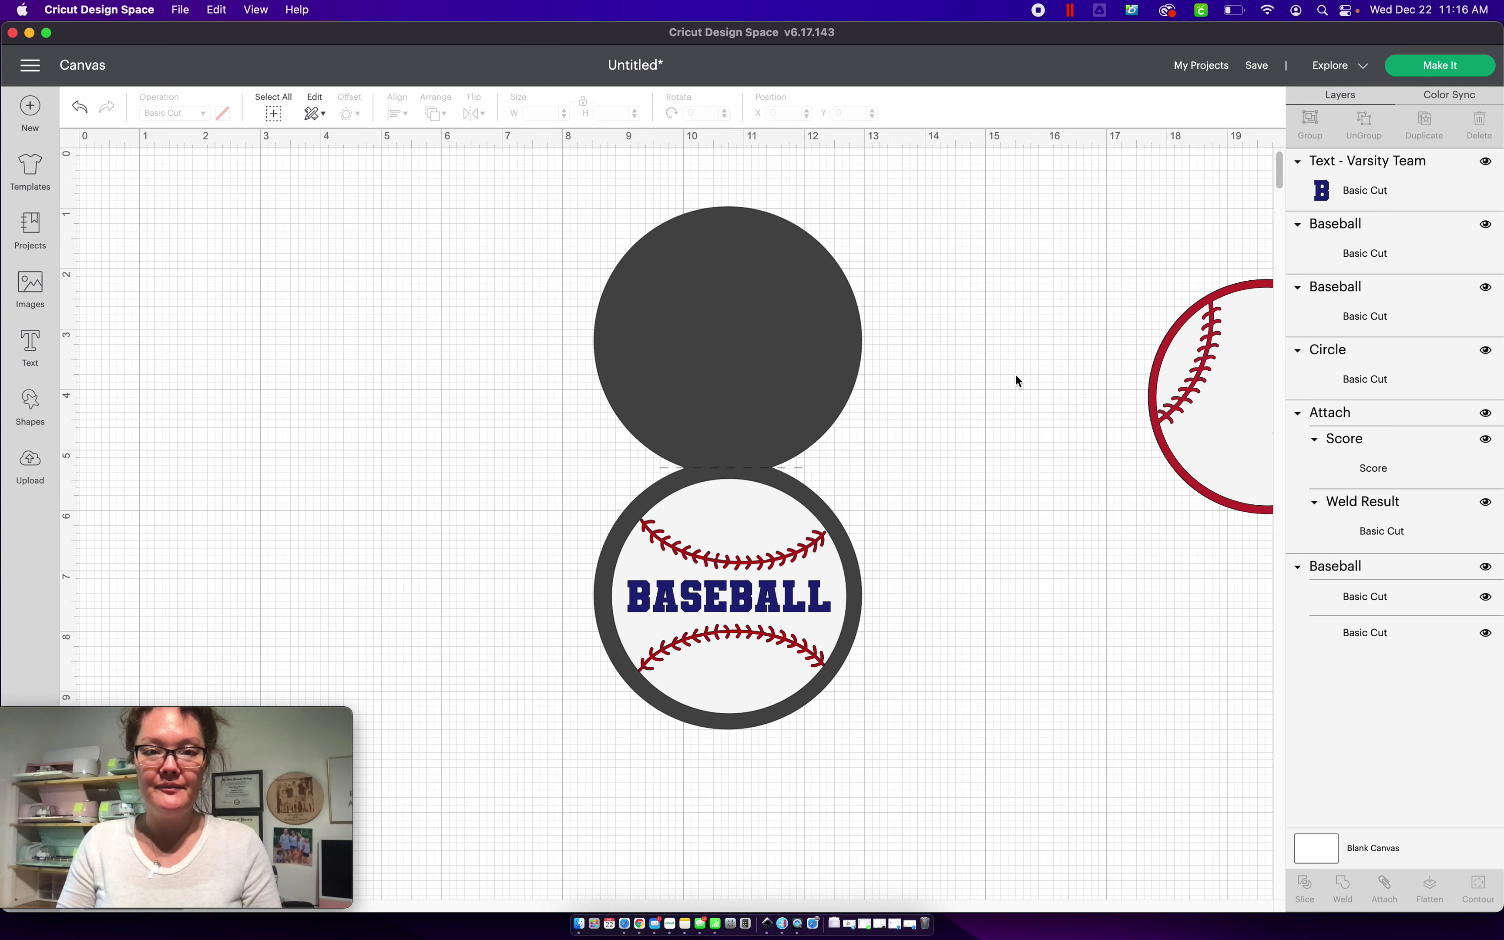
Flatten the Baseball text and the off-white circle into one Print Then Cut layer
left_click(771, 594)
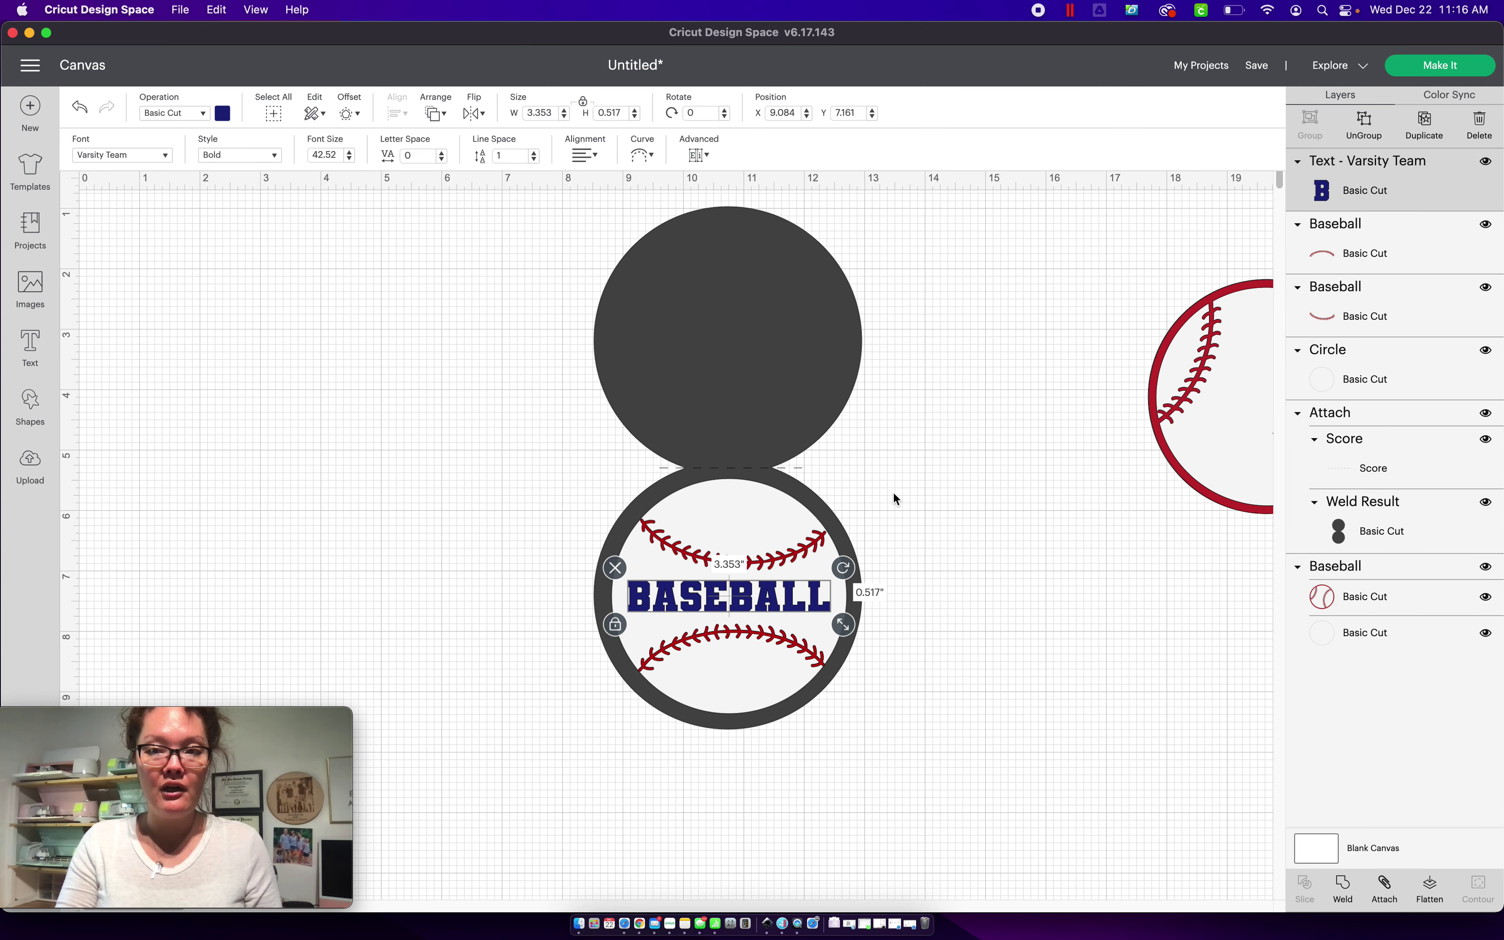
left_click(1337, 357)
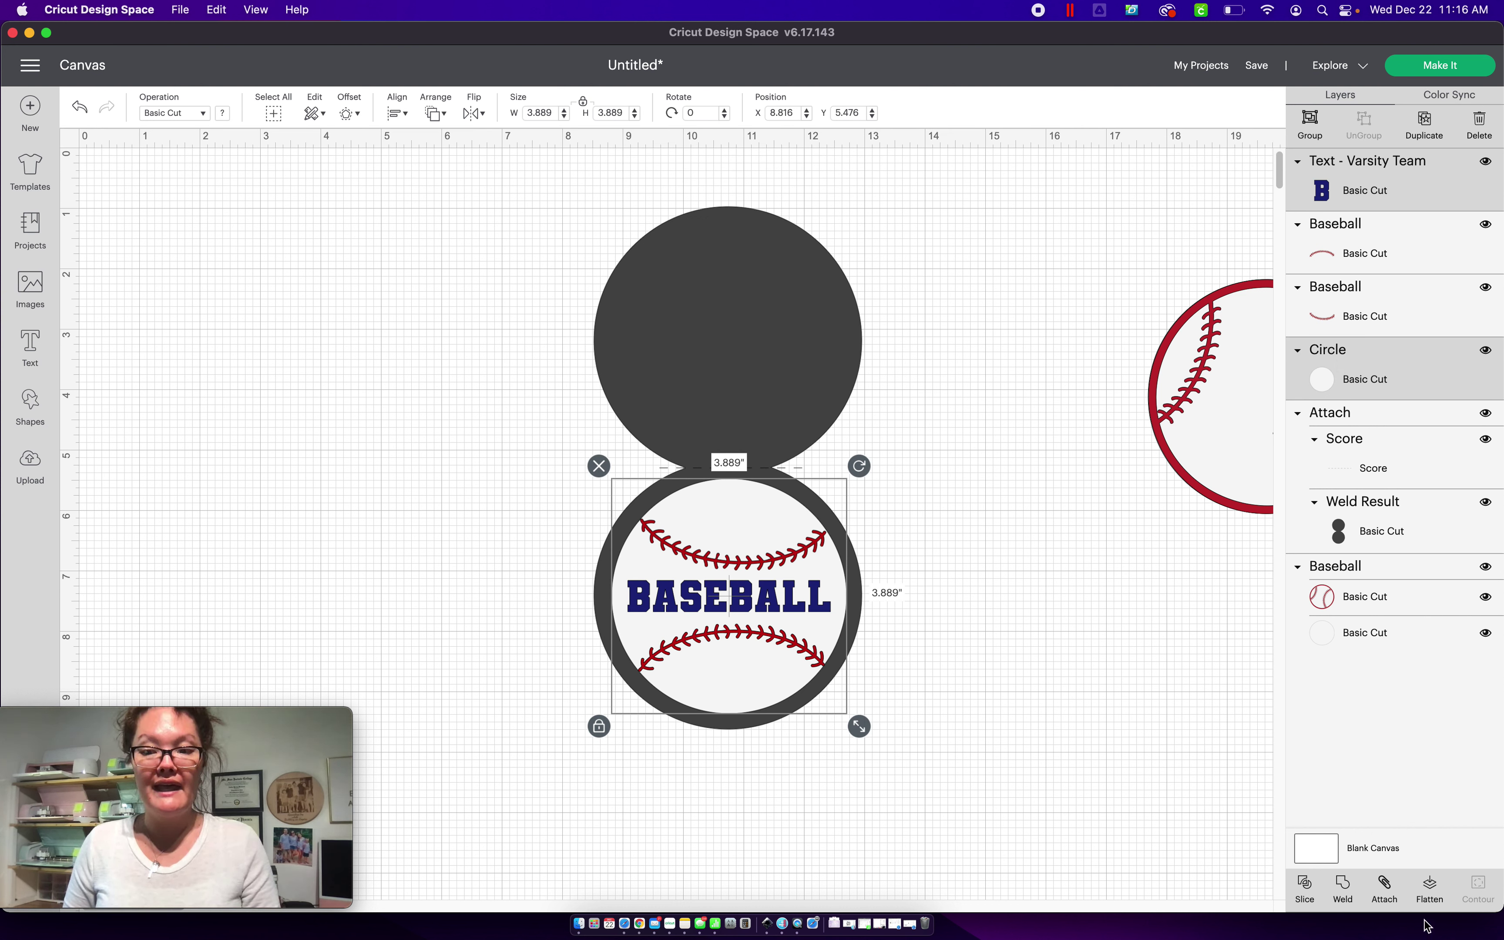
left_click(1432, 895)
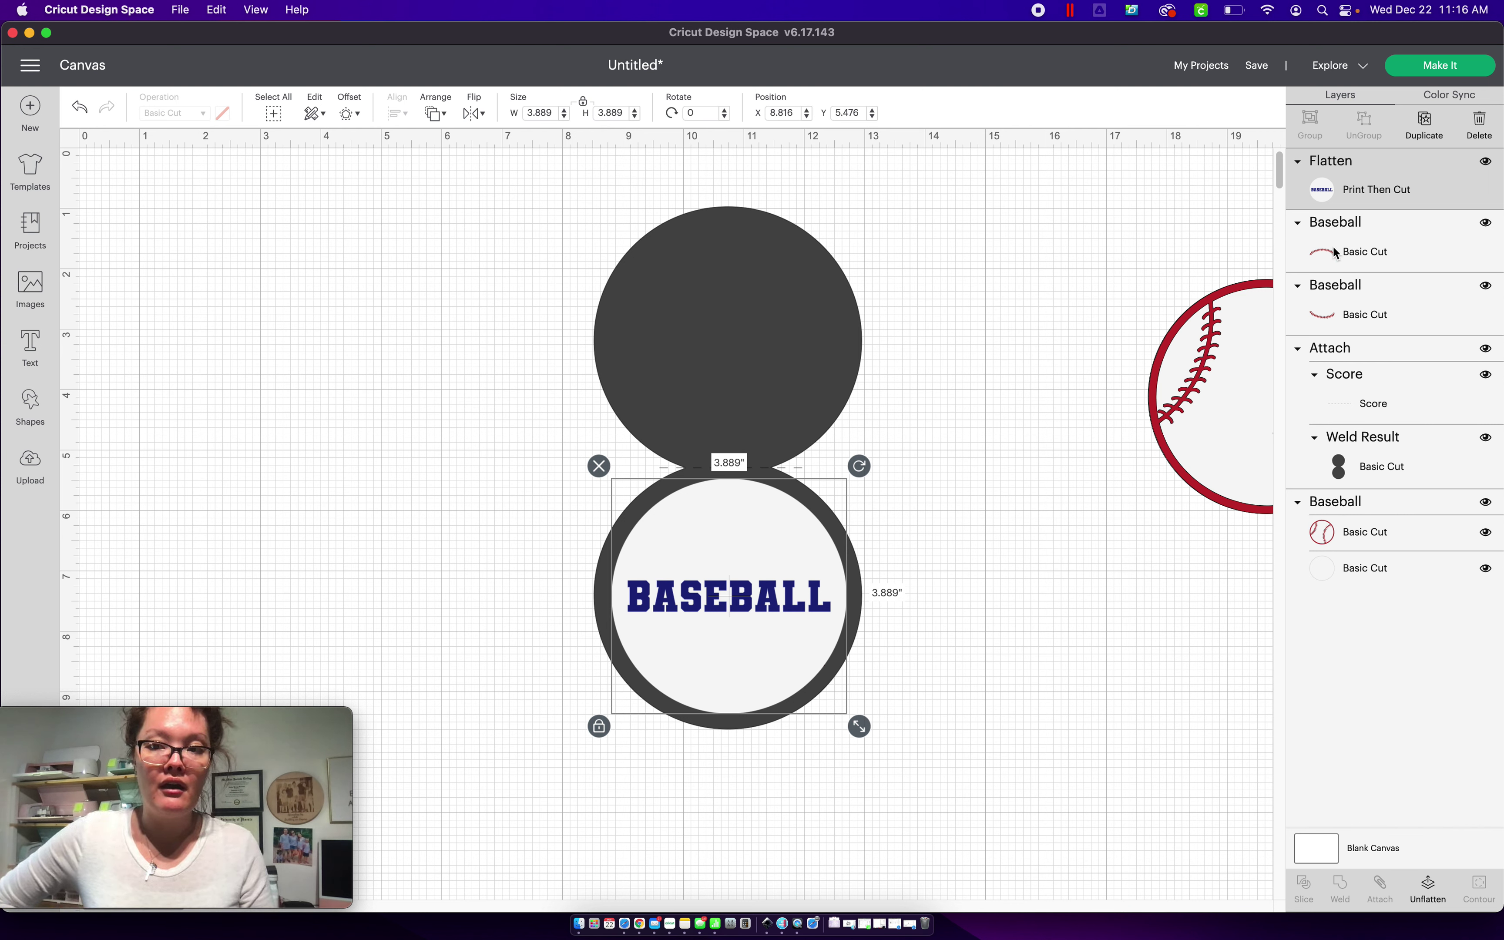
Bring both stitch lines in front of the flattened circle and delete the spare baseball image beside the card
left_click(1366, 250)
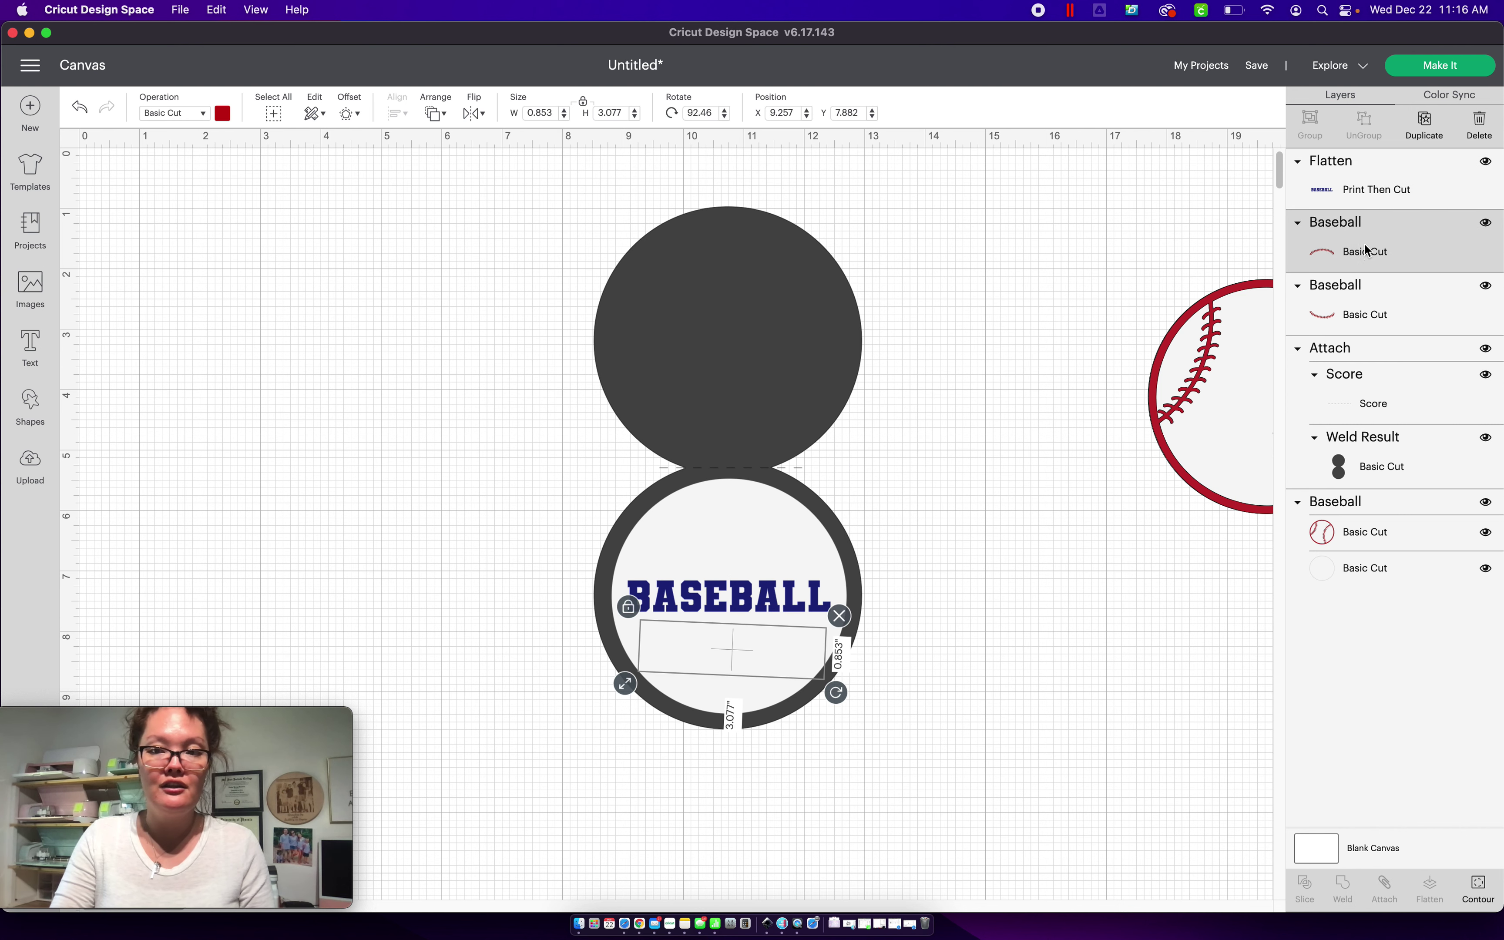
left_click(1360, 295, "shift")
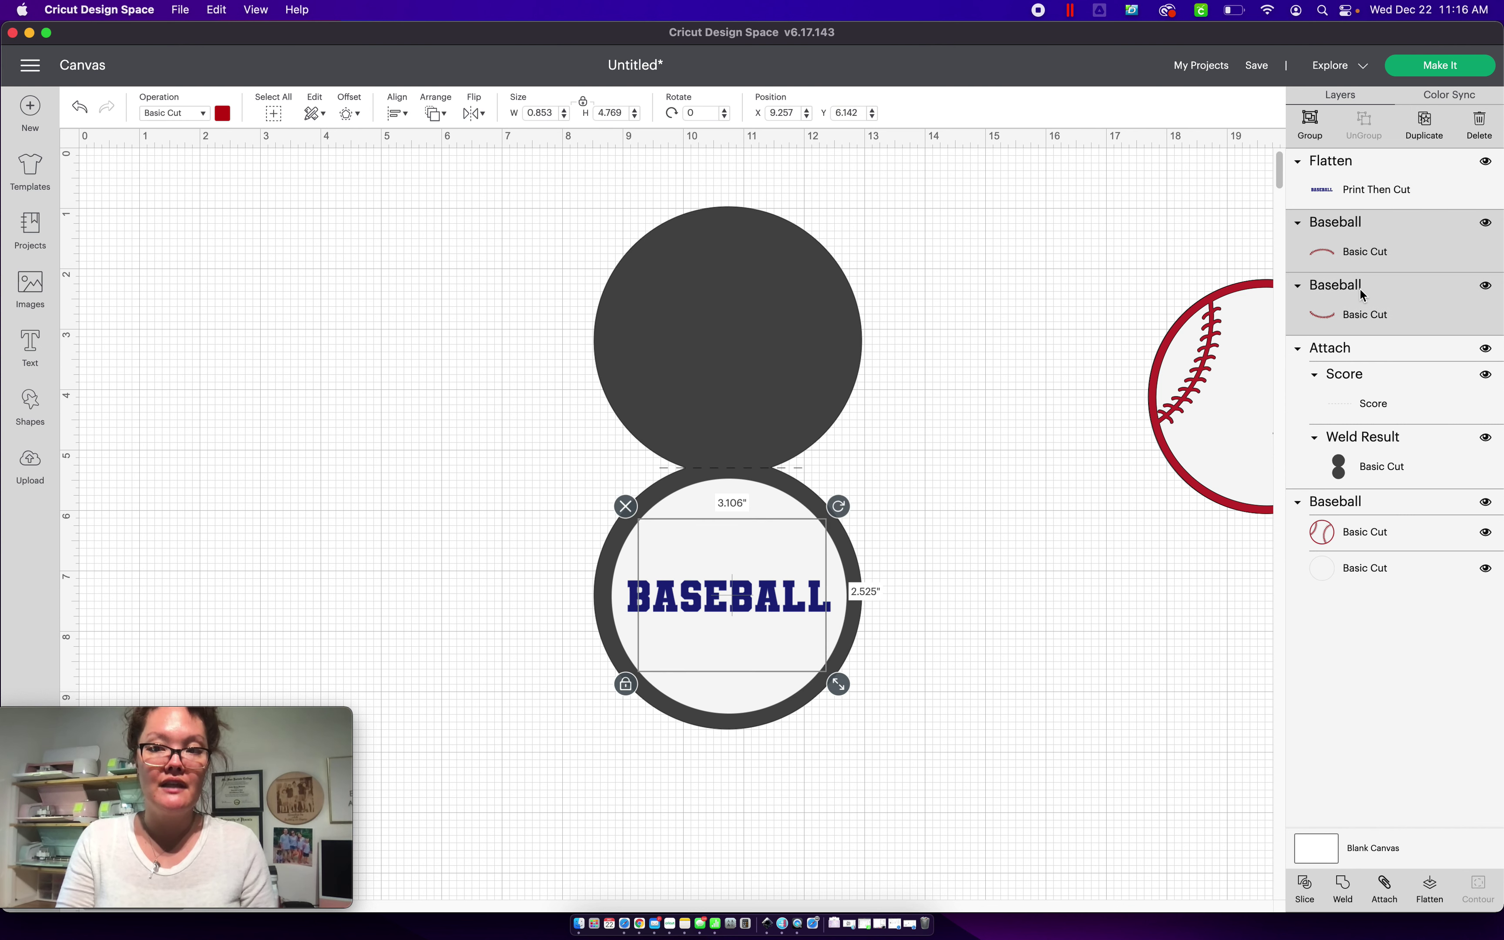
left_click(433, 114)
left_click(440, 205)
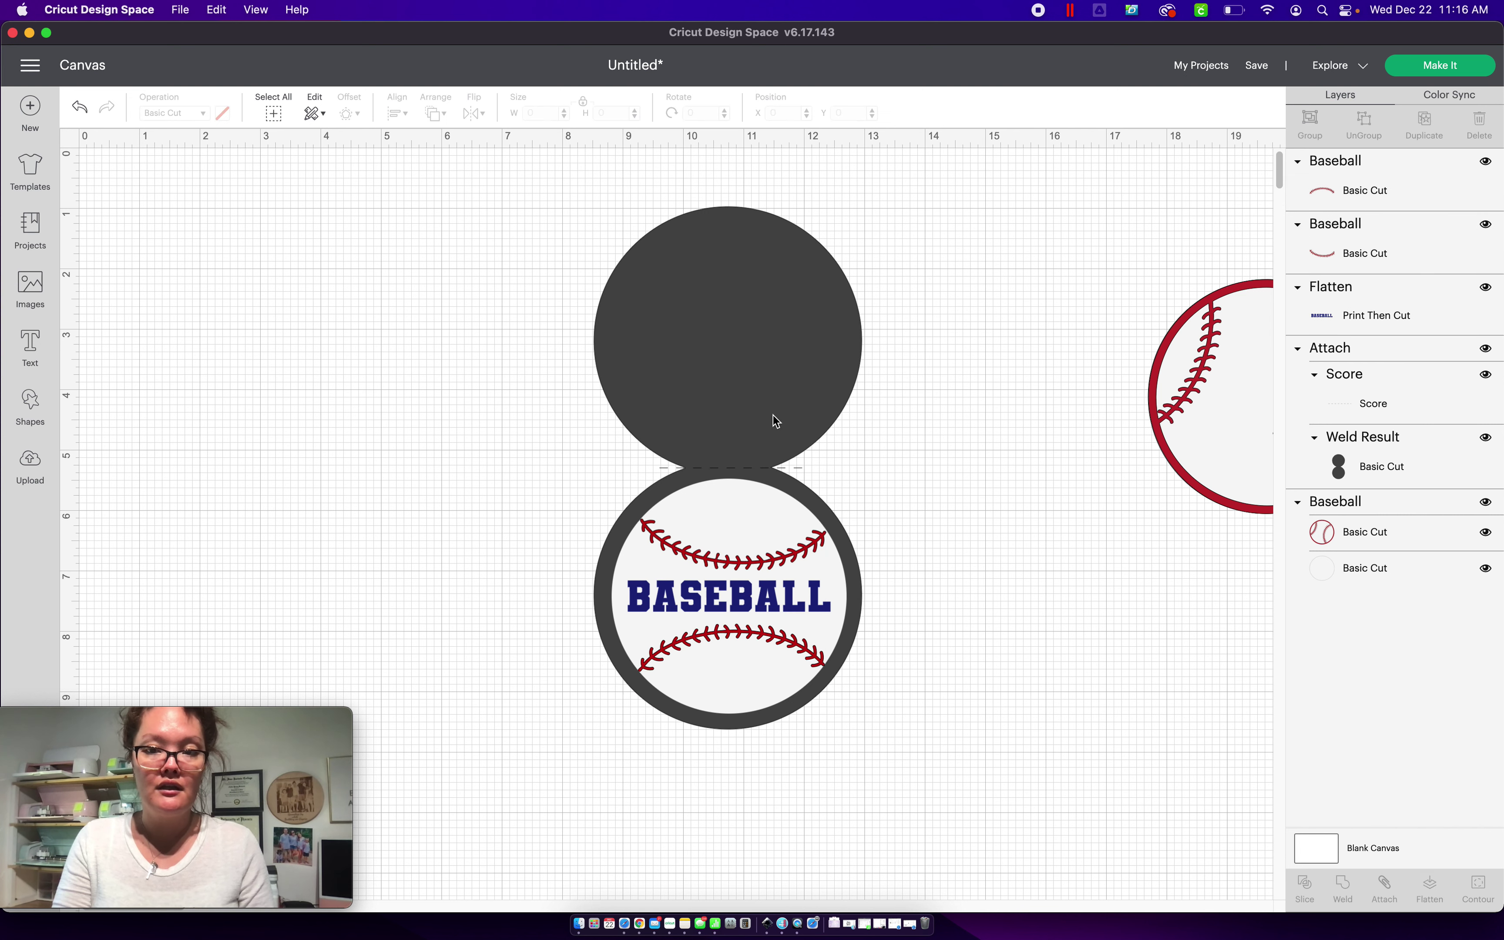
left_click(1218, 457)
key("Delete")
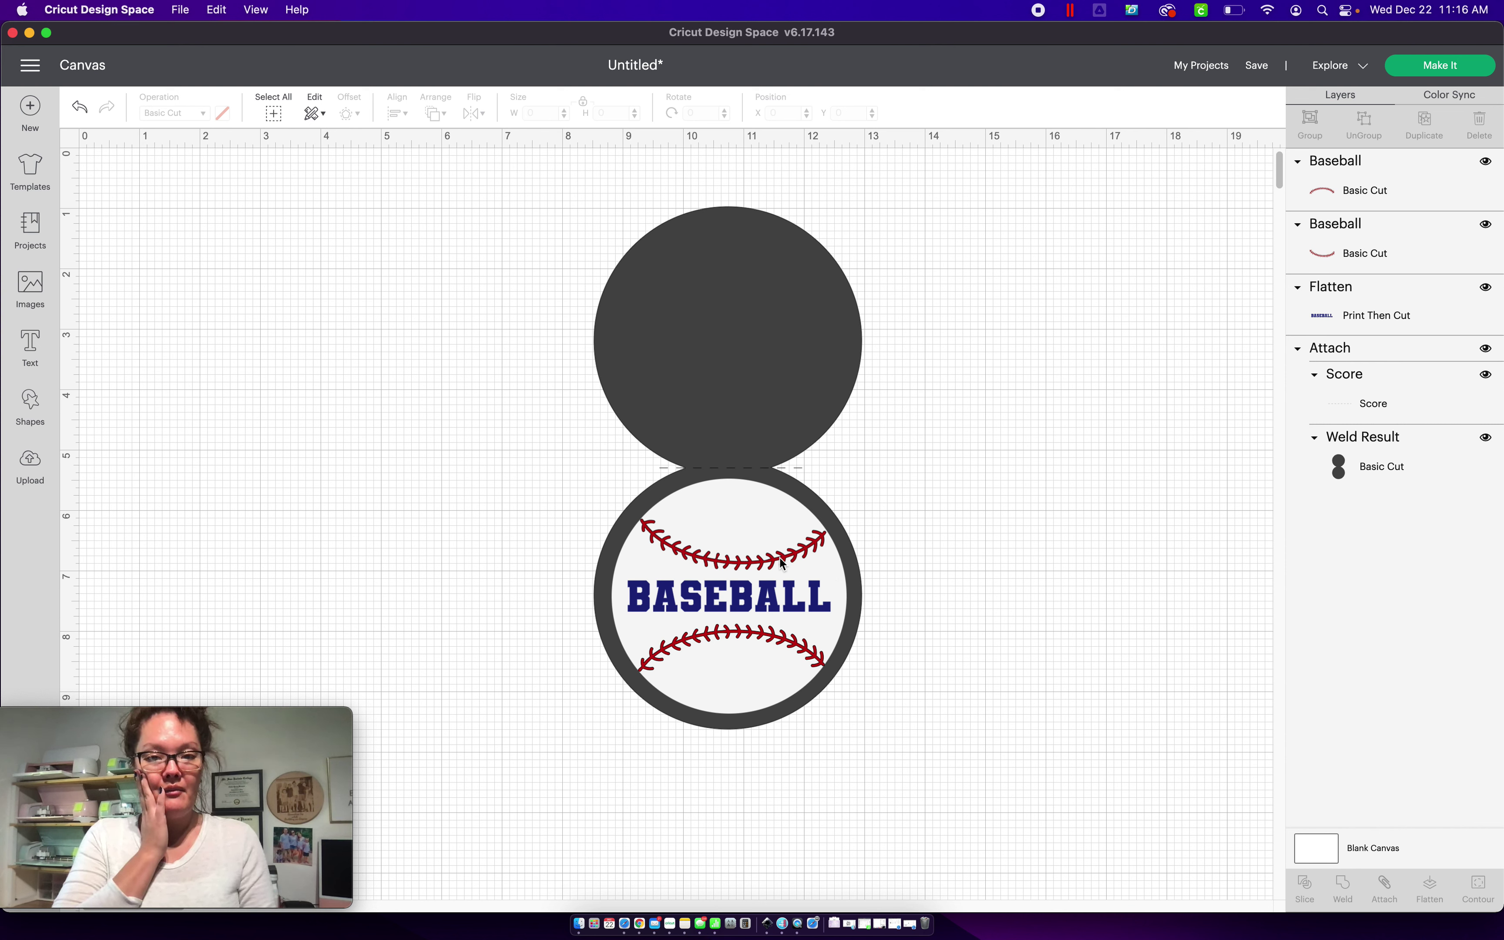
Spread the stitch lines toward the upper and lower edges of the card front and move the flattened circle onto the upper card circle
left_click_drag(785, 548, 784, 528)
left_click(781, 634)
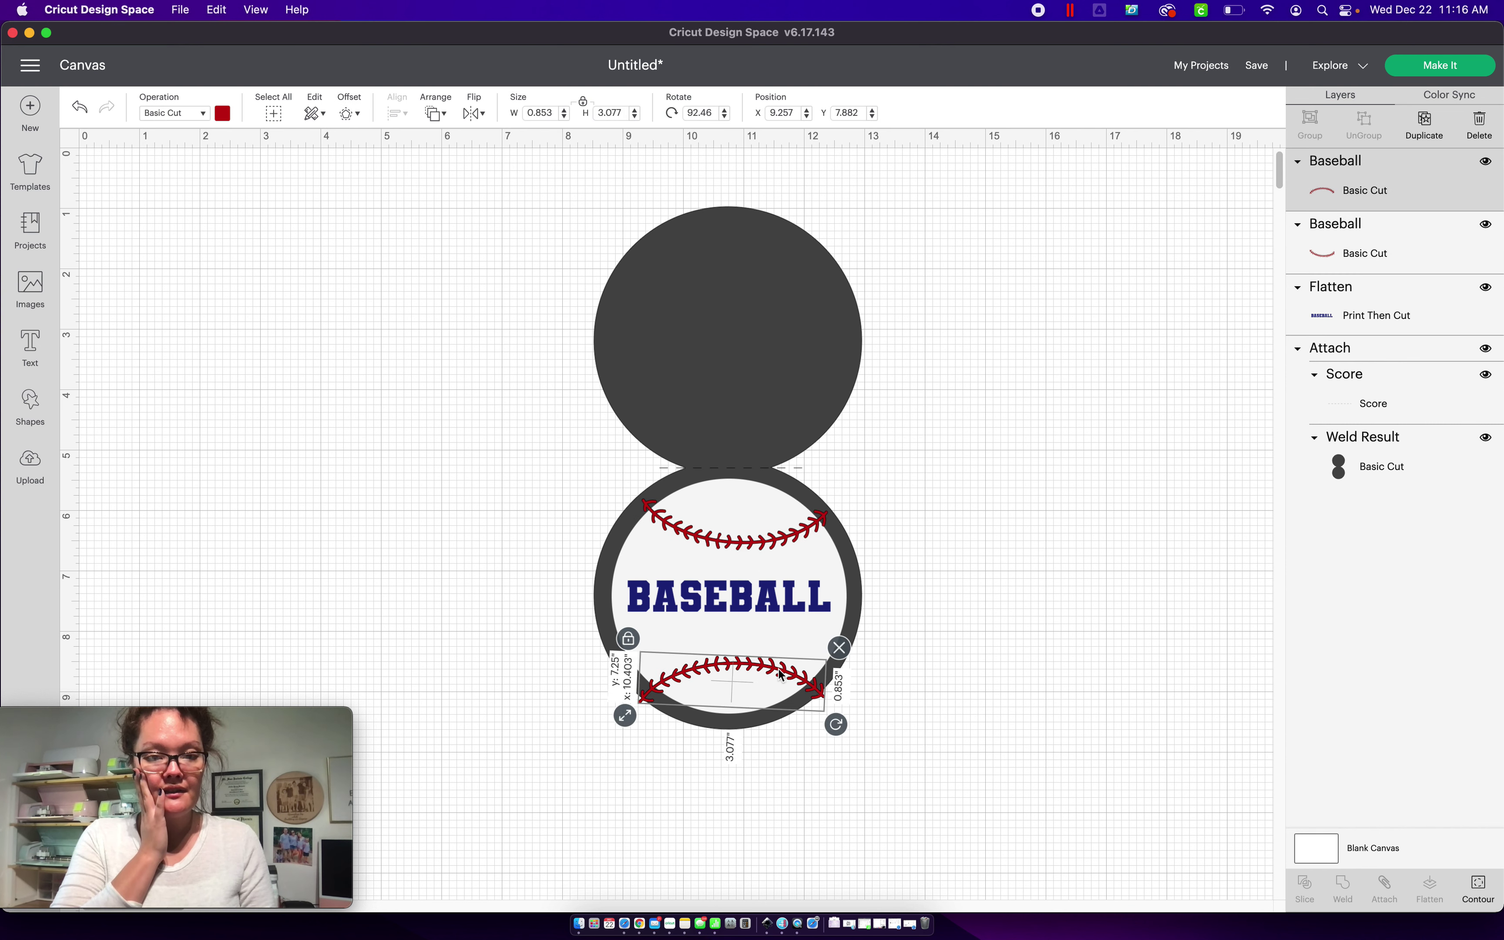
left_click_drag(761, 607, 741, 381)
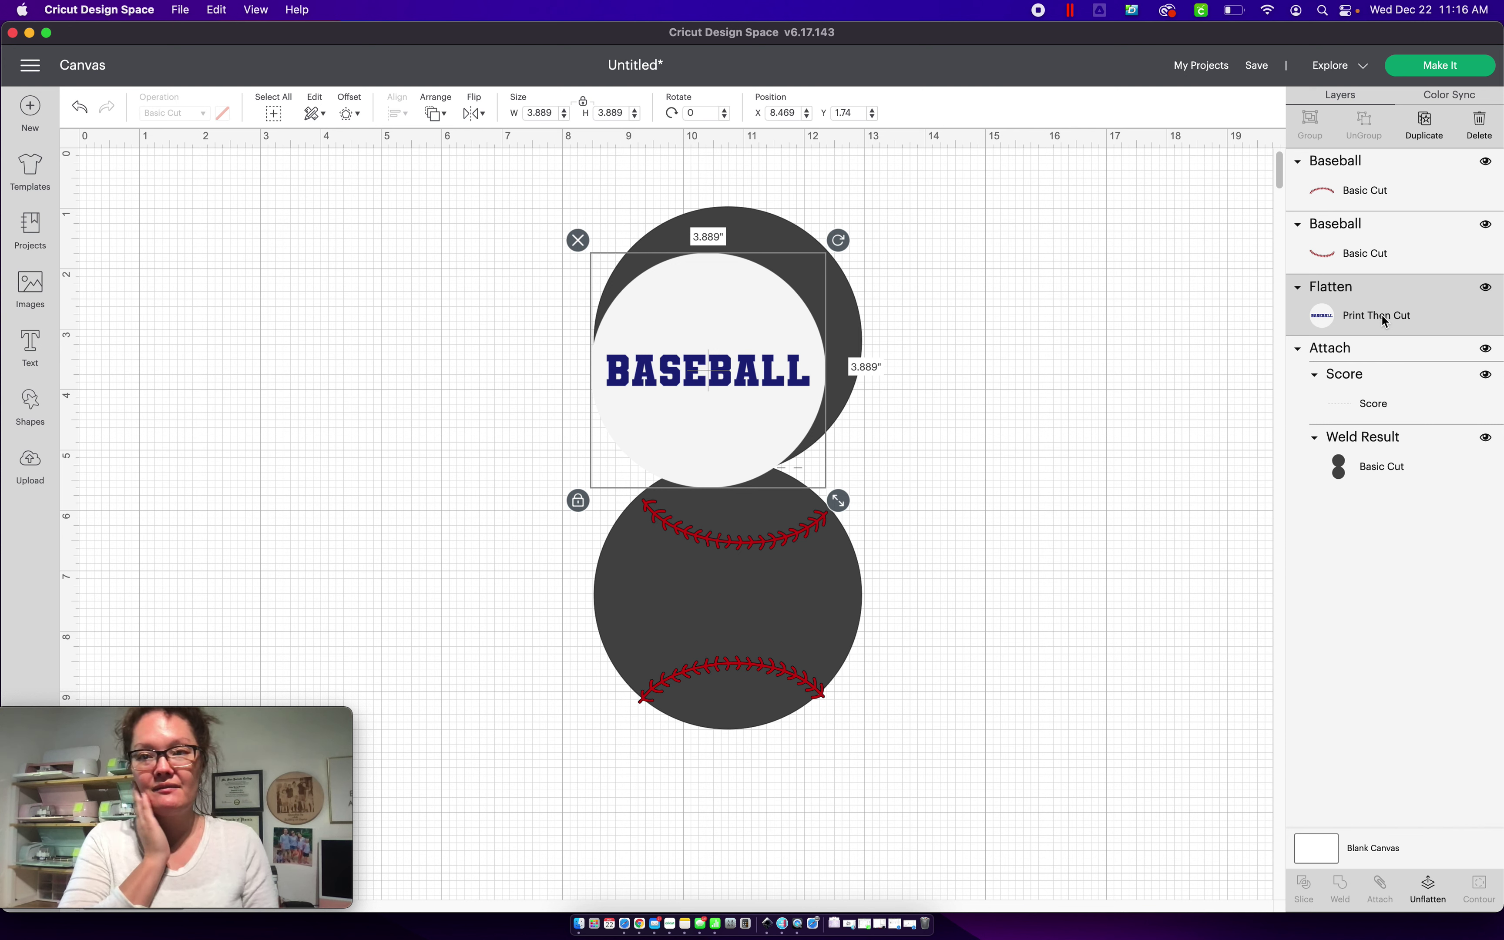
Preview the Print Then Cut, score and red stitch mats, try spacing the stitch lines apart on the mat, and return to the canvas
left_click(1443, 67)
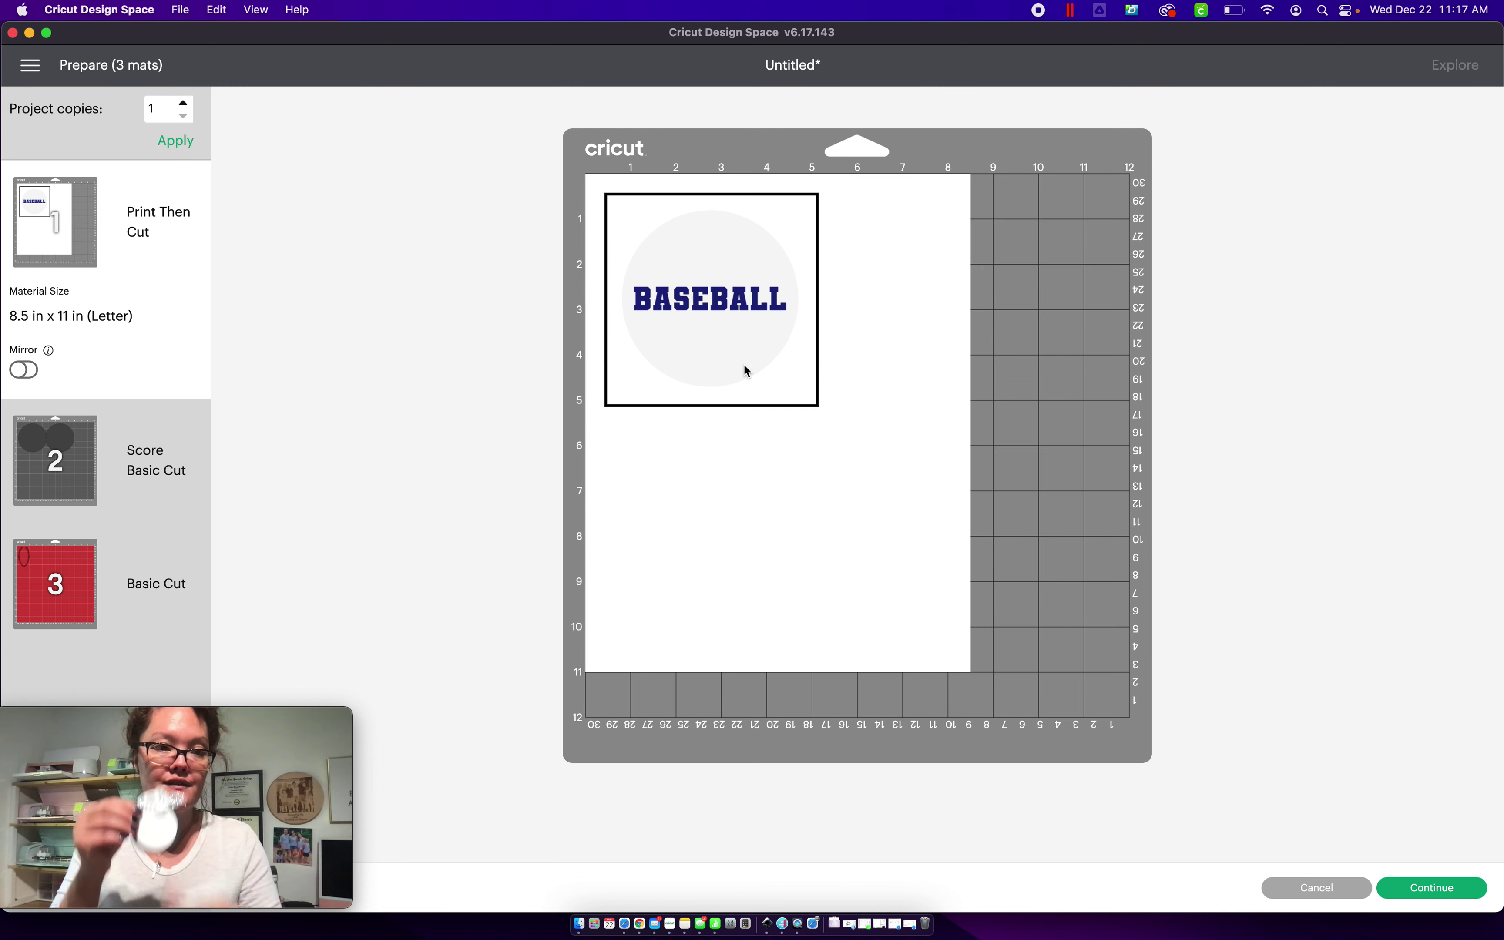
left_click(147, 452)
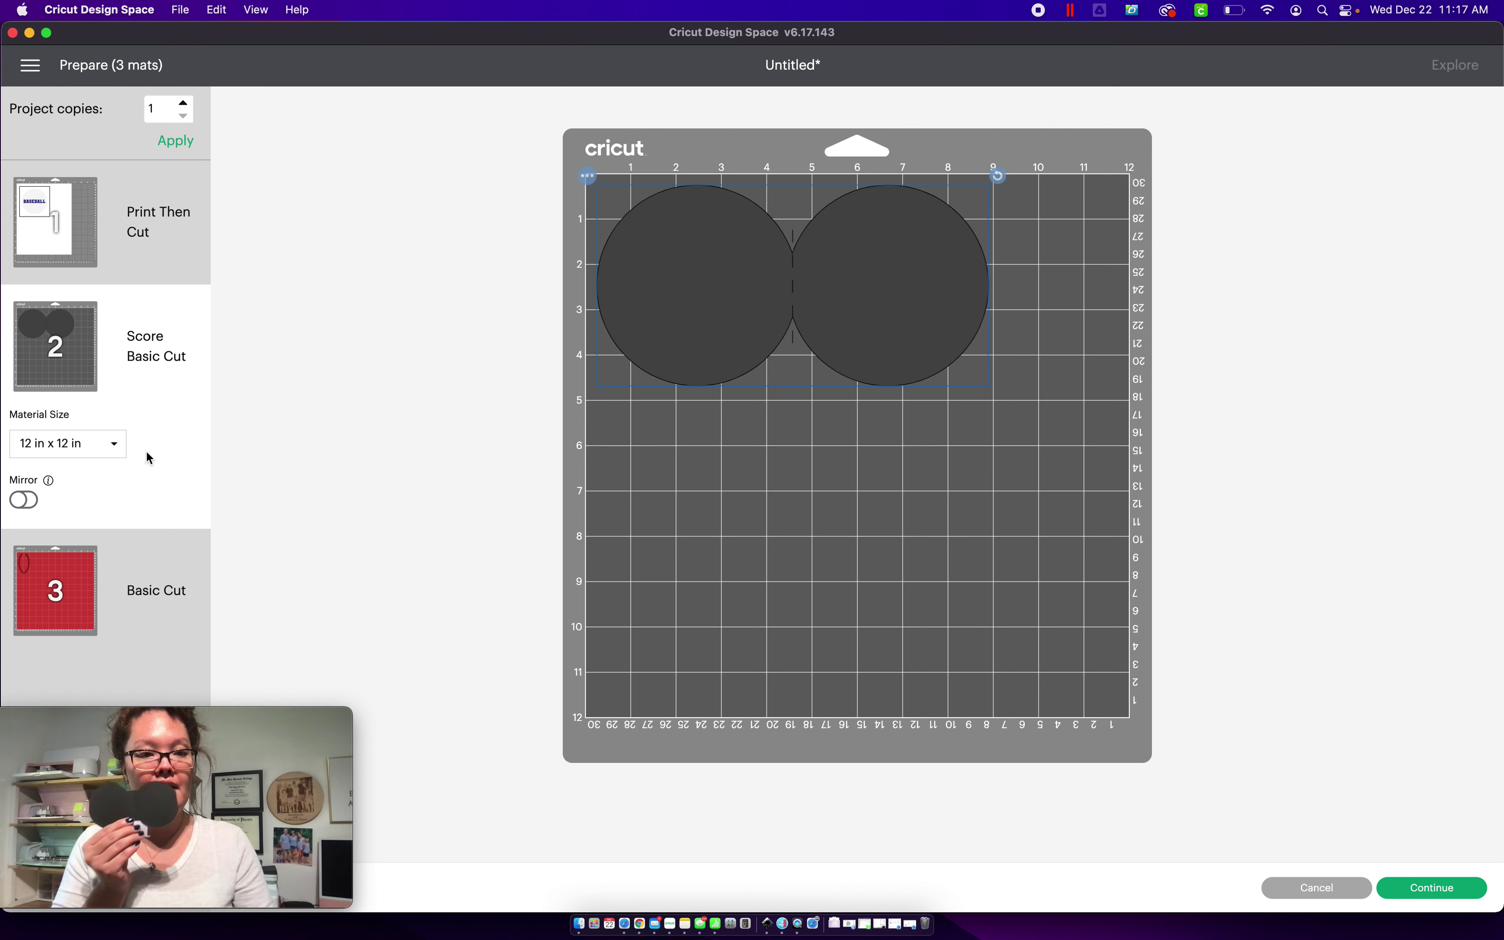
left_click(97, 588)
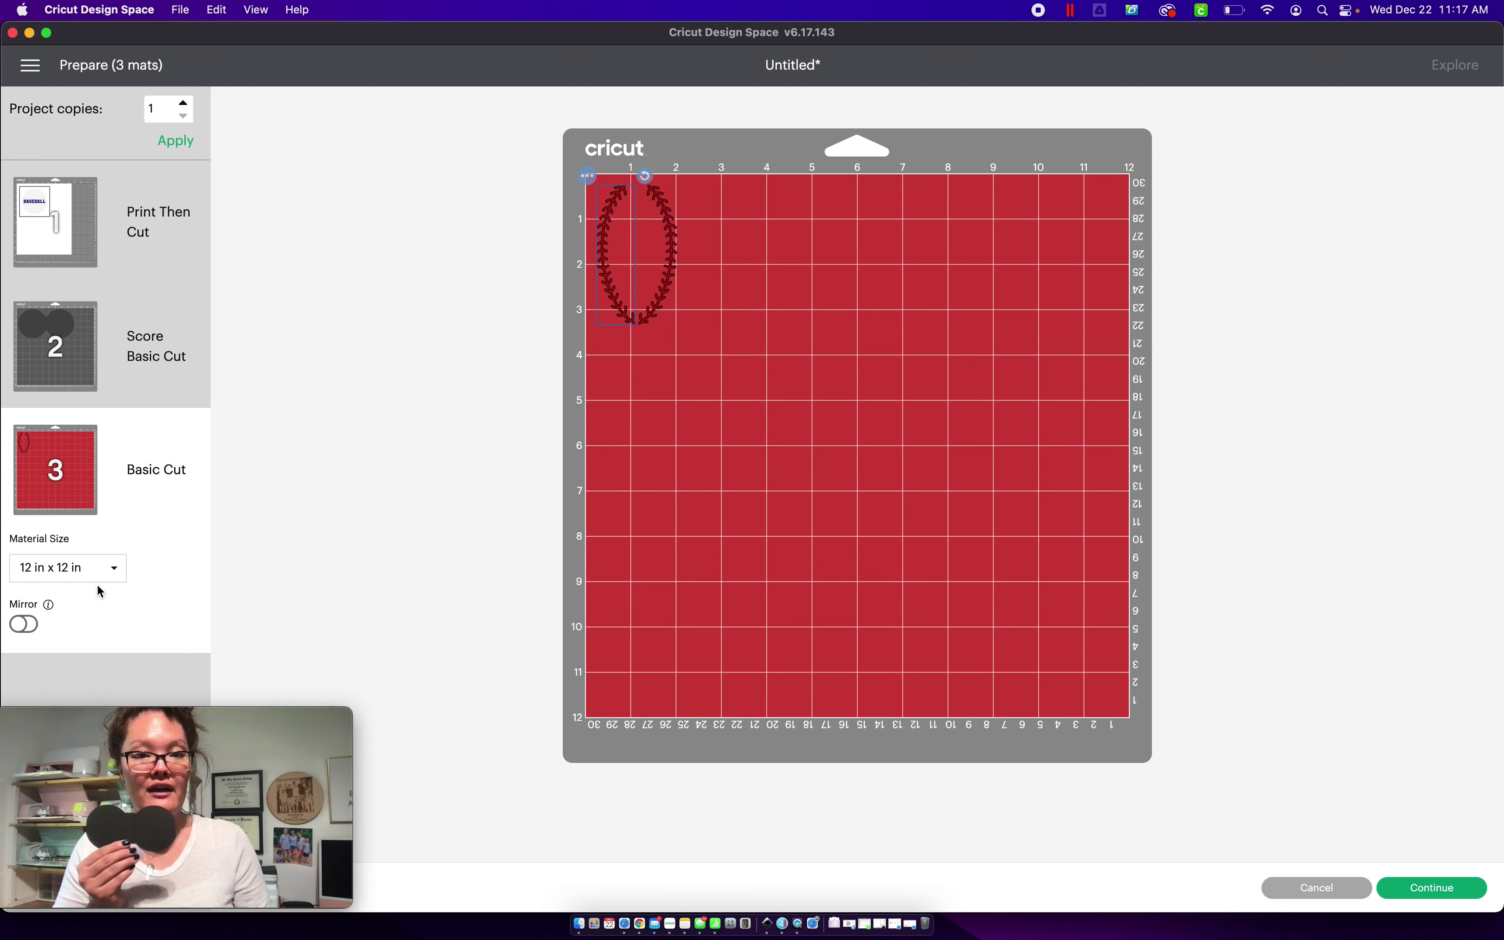
left_click_drag(663, 303, 674, 281)
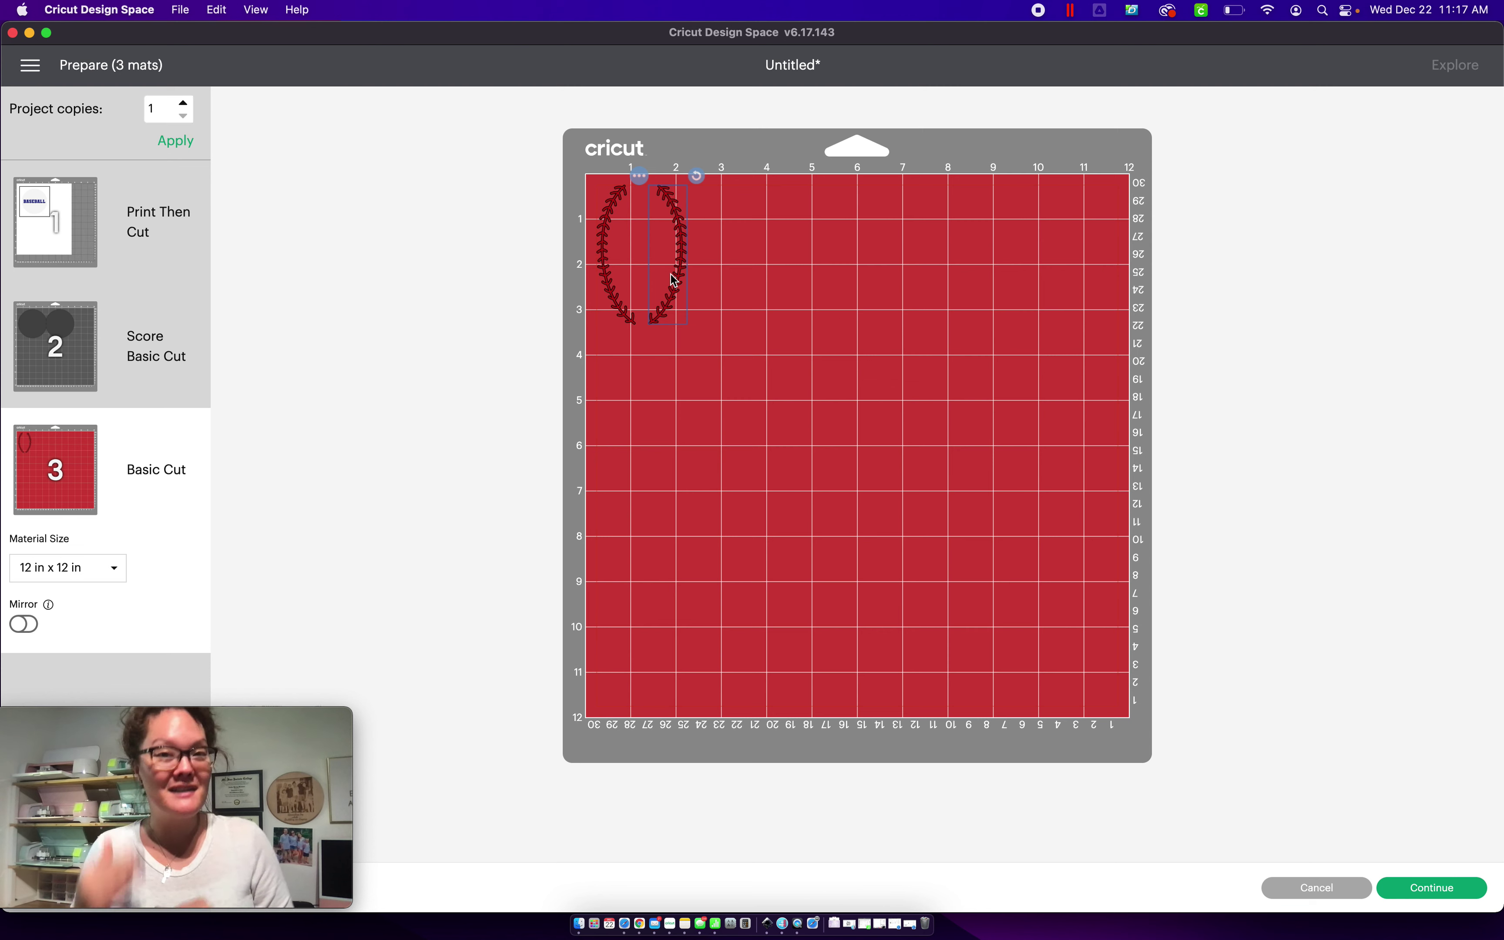
left_click(1292, 888)
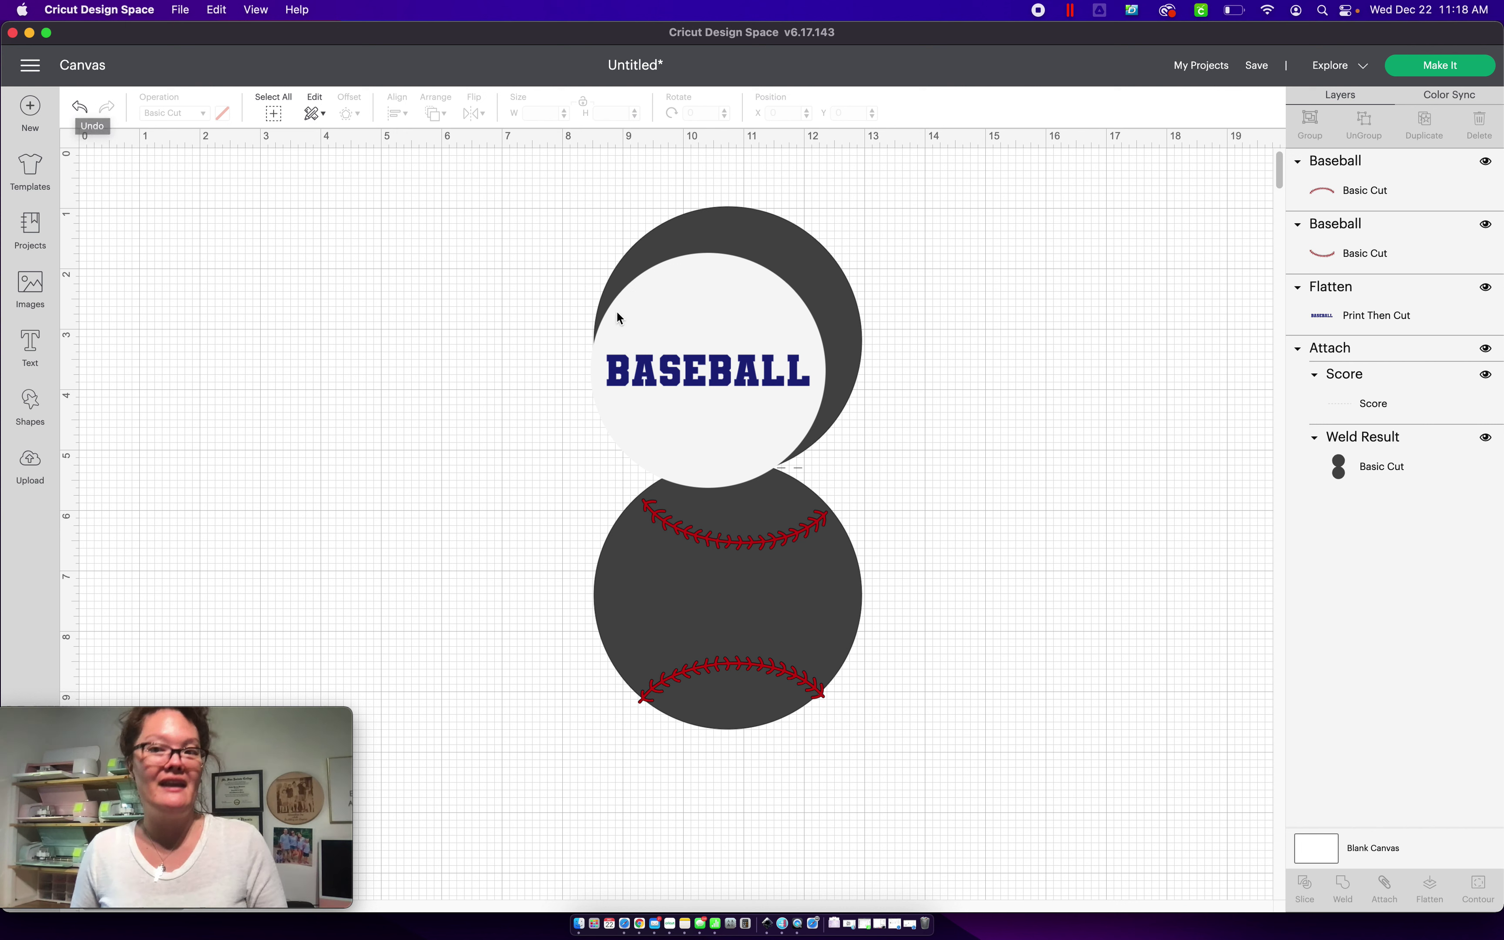
Move the flattened Baseball circle back onto the card front and raise the lower stitch line to sit just below the text
left_click_drag(627, 319, 651, 537)
key("Escape")
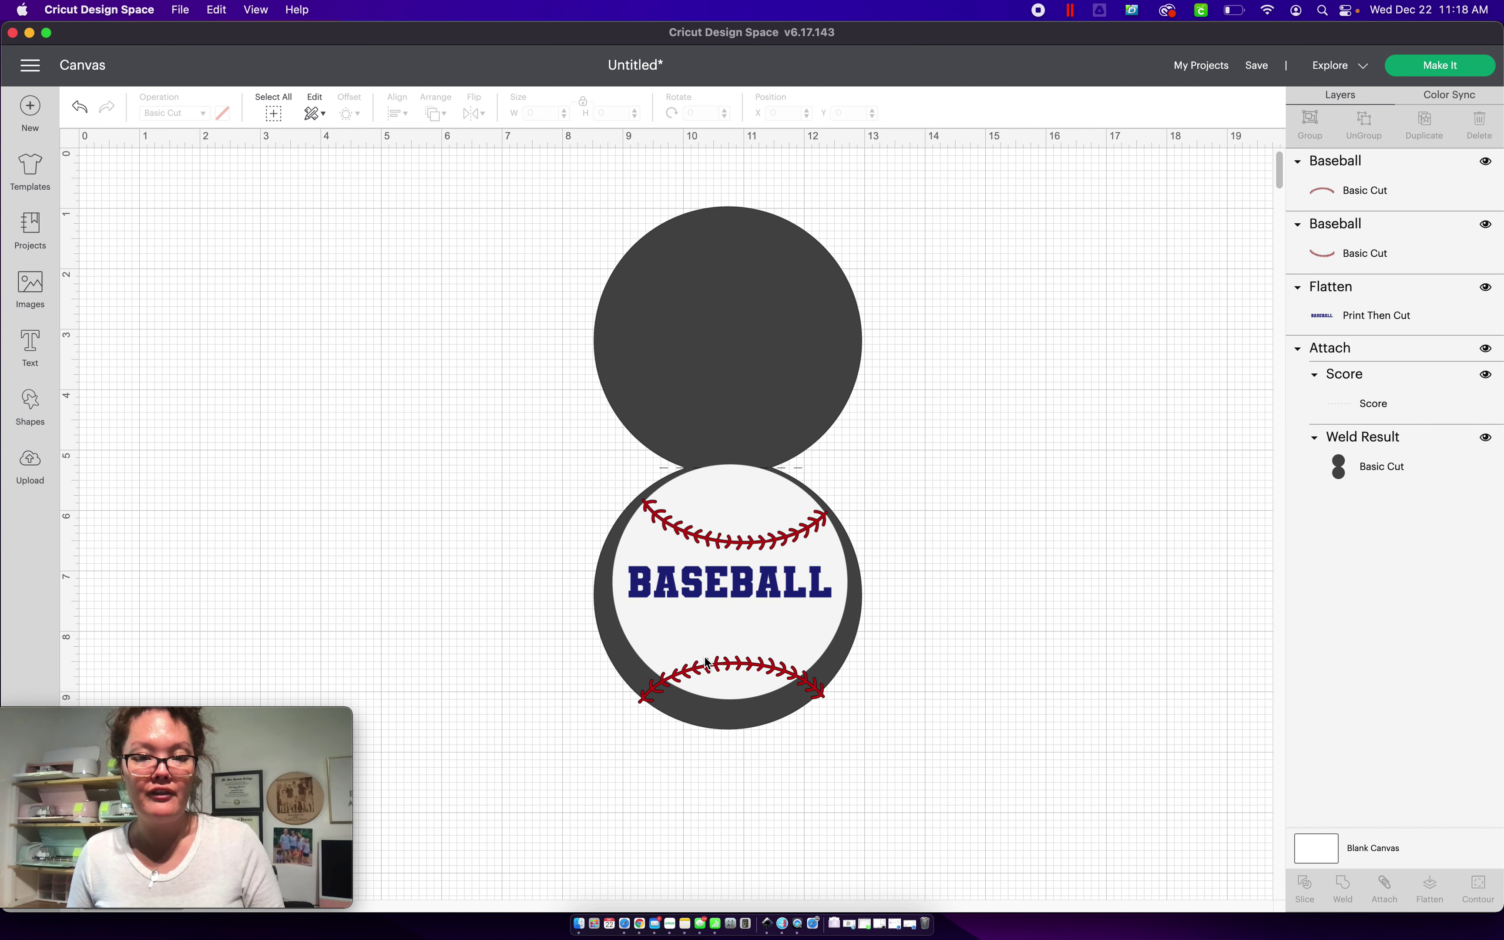
left_click_drag(707, 664, 704, 624)
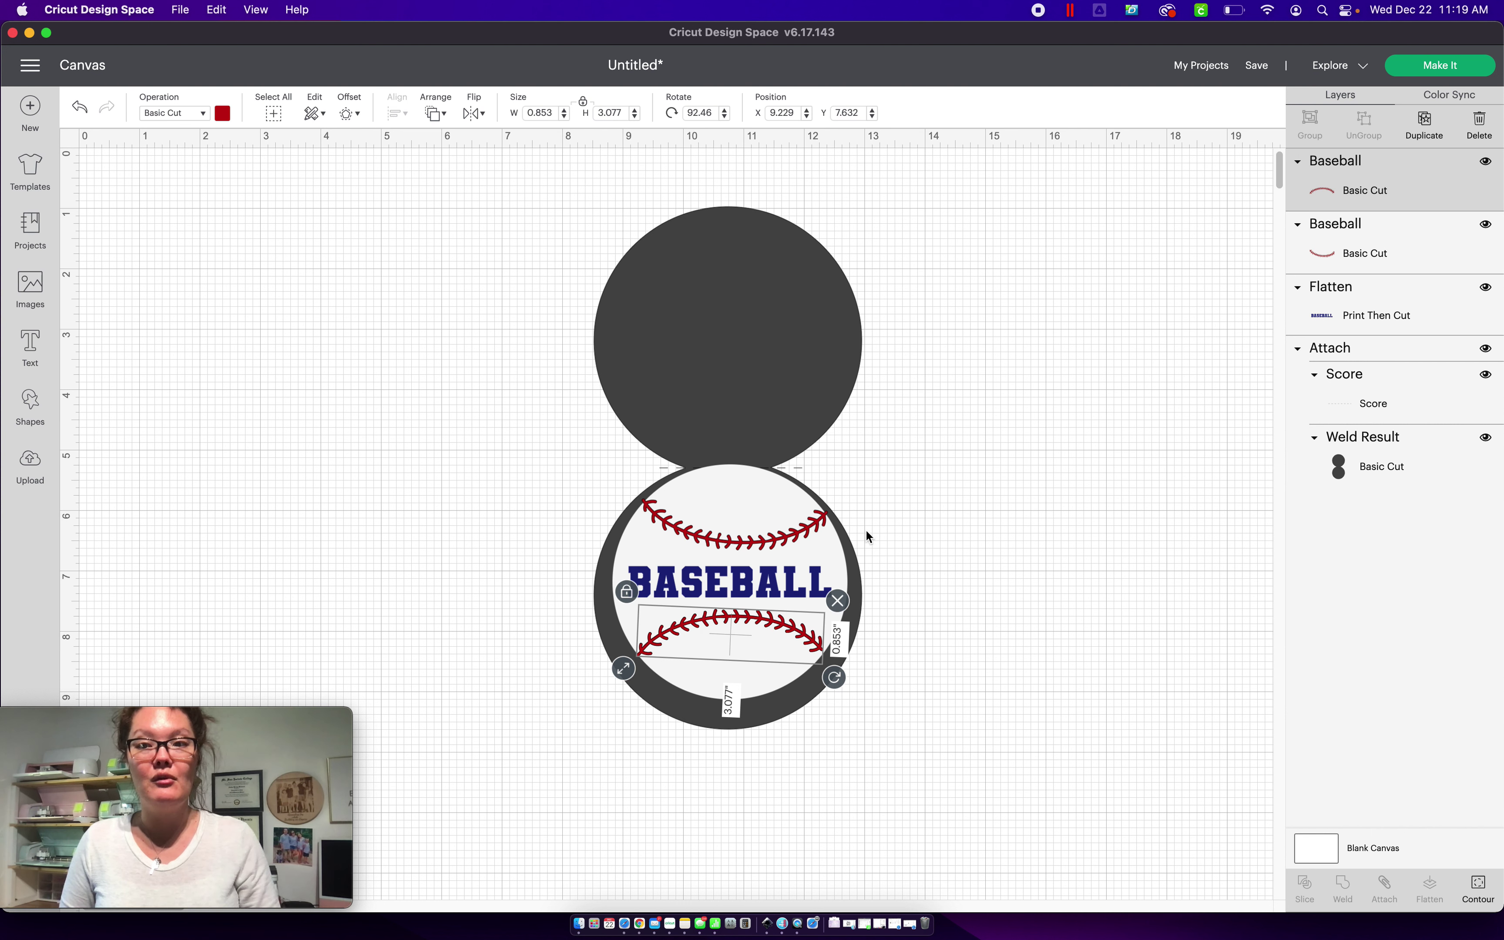
Unflatten the printed circle into separate Baseball text and circle layers
left_click(1362, 311)
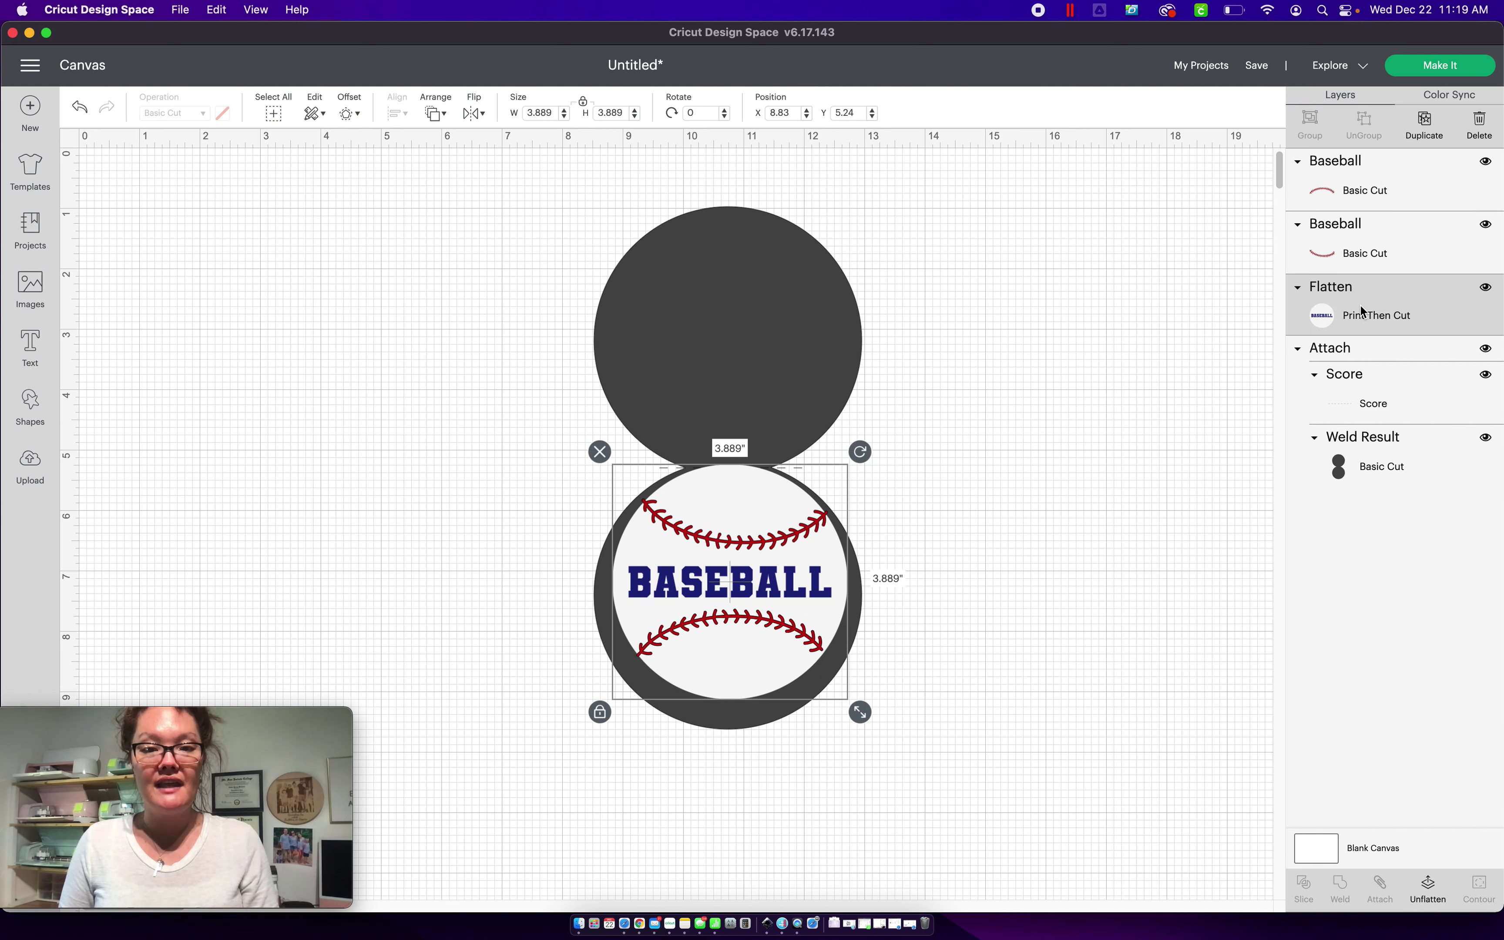
left_click(1435, 899)
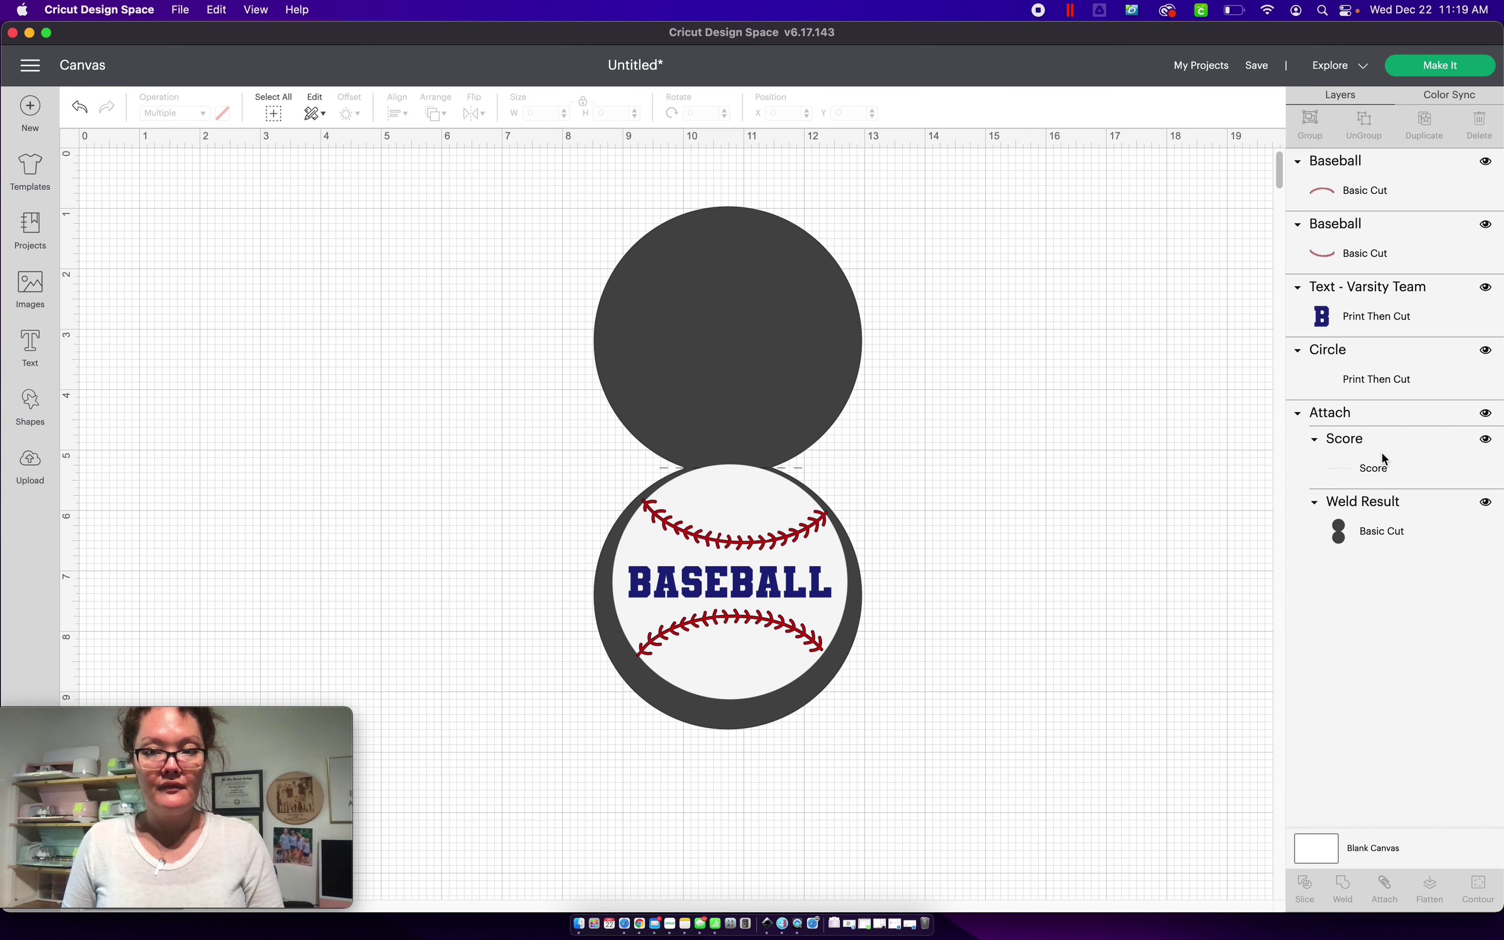
Flatten the off-white circle, Baseball text and both stitch lines into one Print Then Cut image and center it on the card front
left_click(1373, 377)
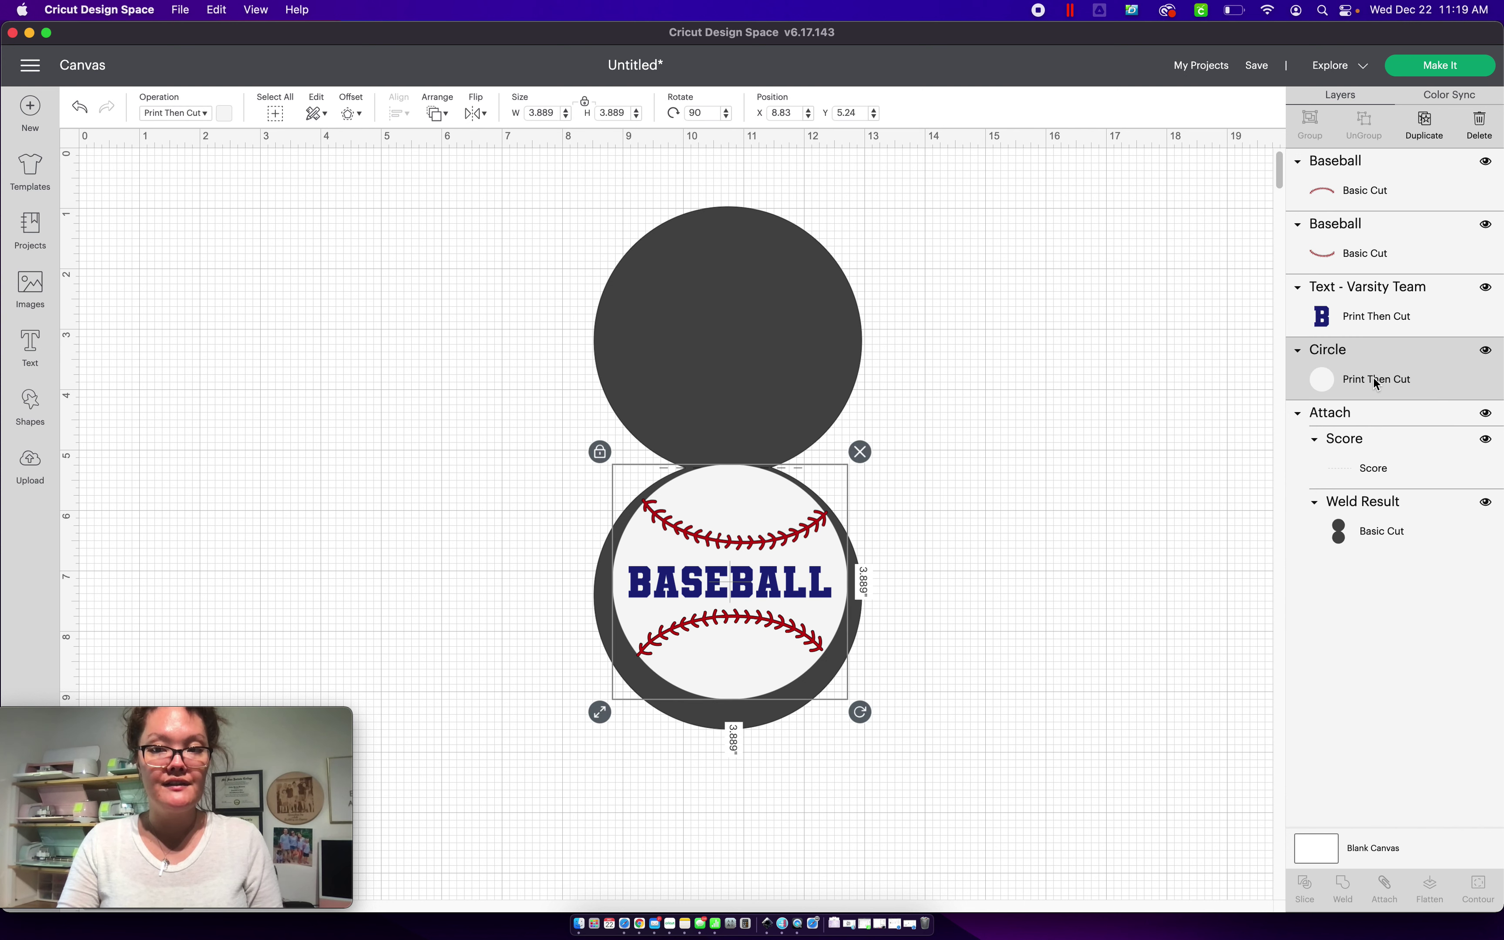
left_click(1390, 318, "shift")
left_click(1387, 258, "shift")
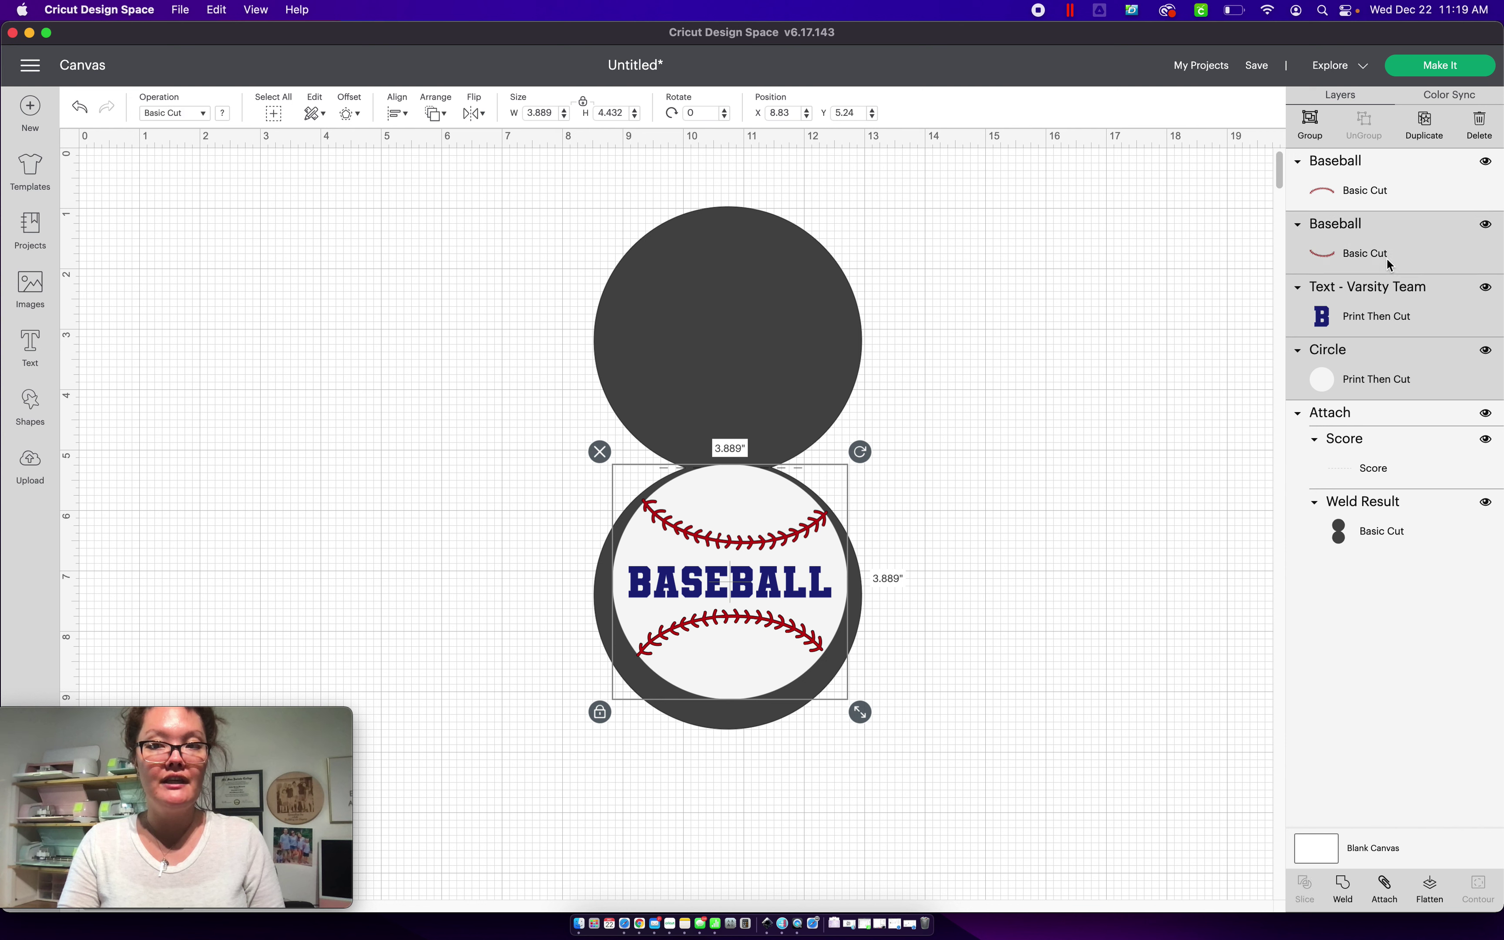
left_click(1378, 191, "shift")
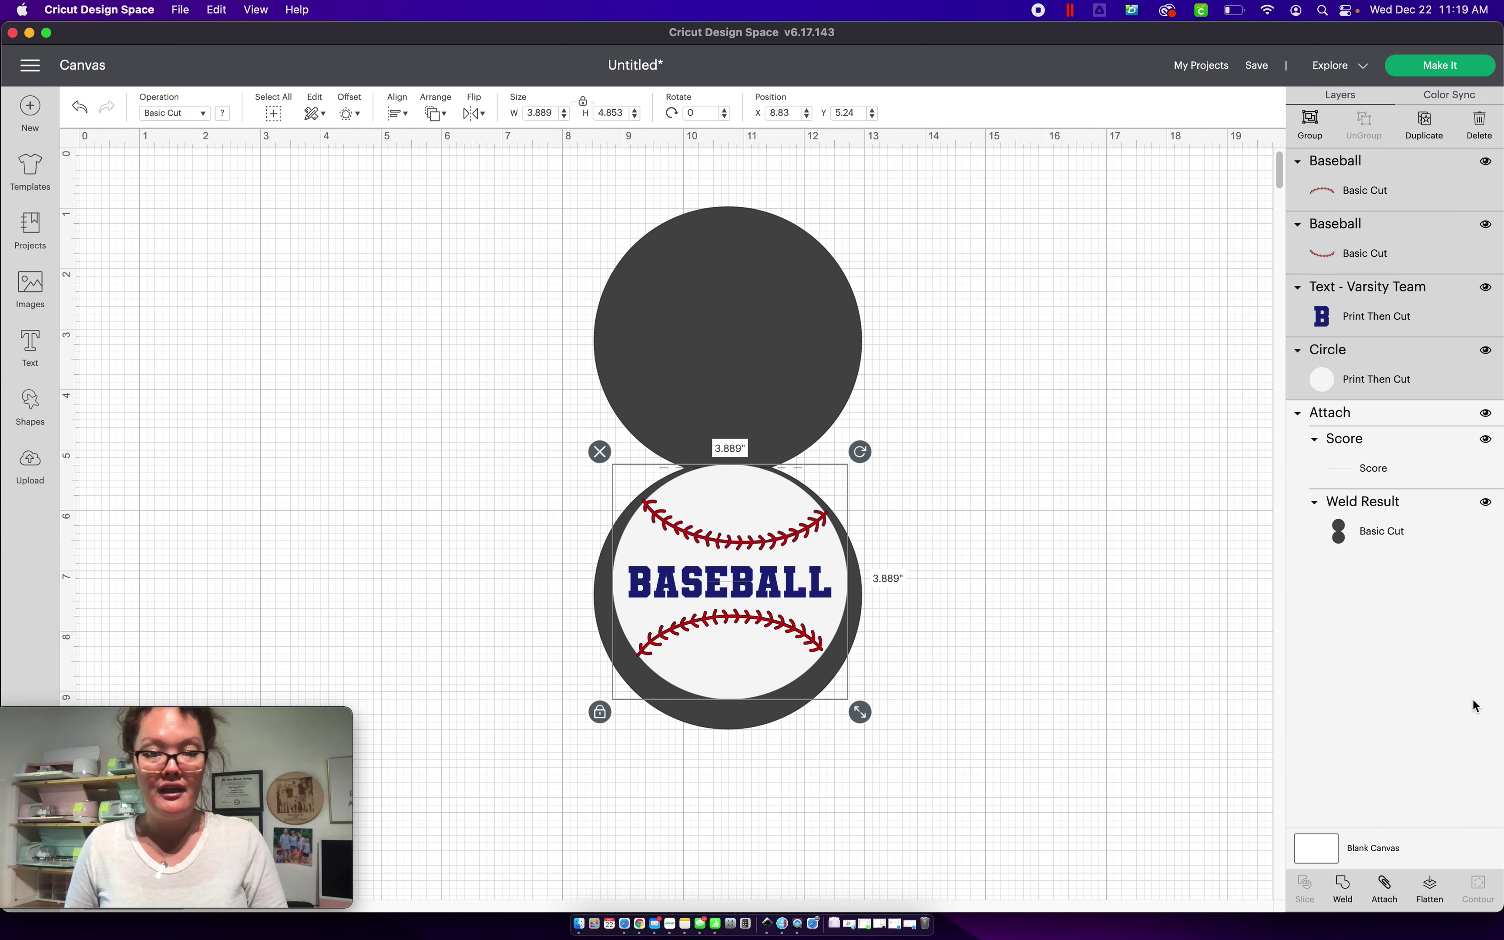
left_click(1432, 892)
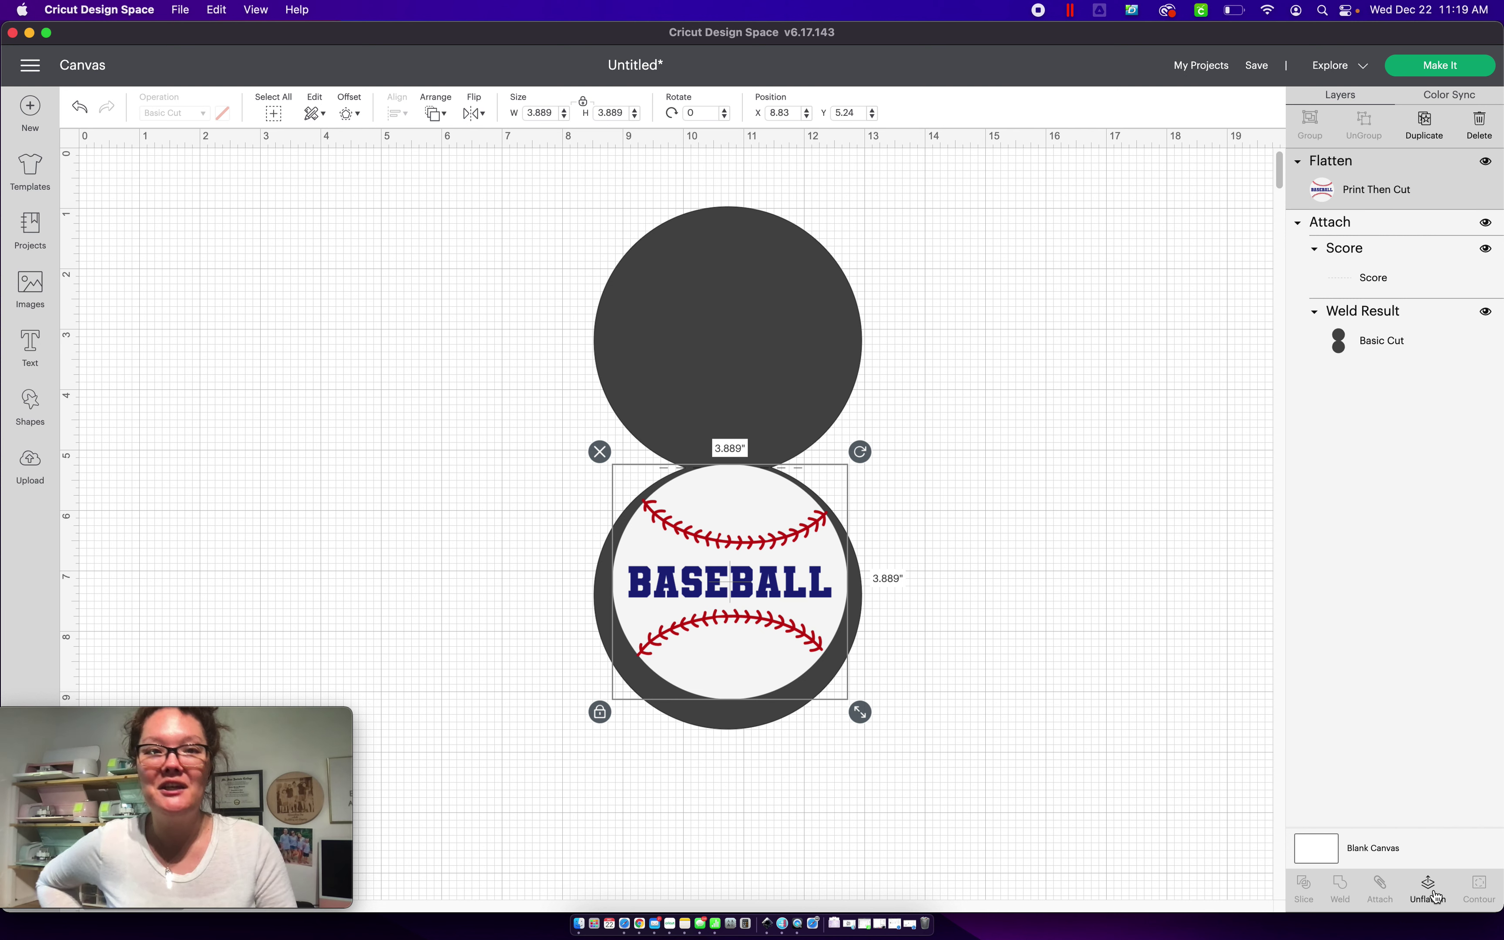
left_click_drag(767, 631, 765, 643)
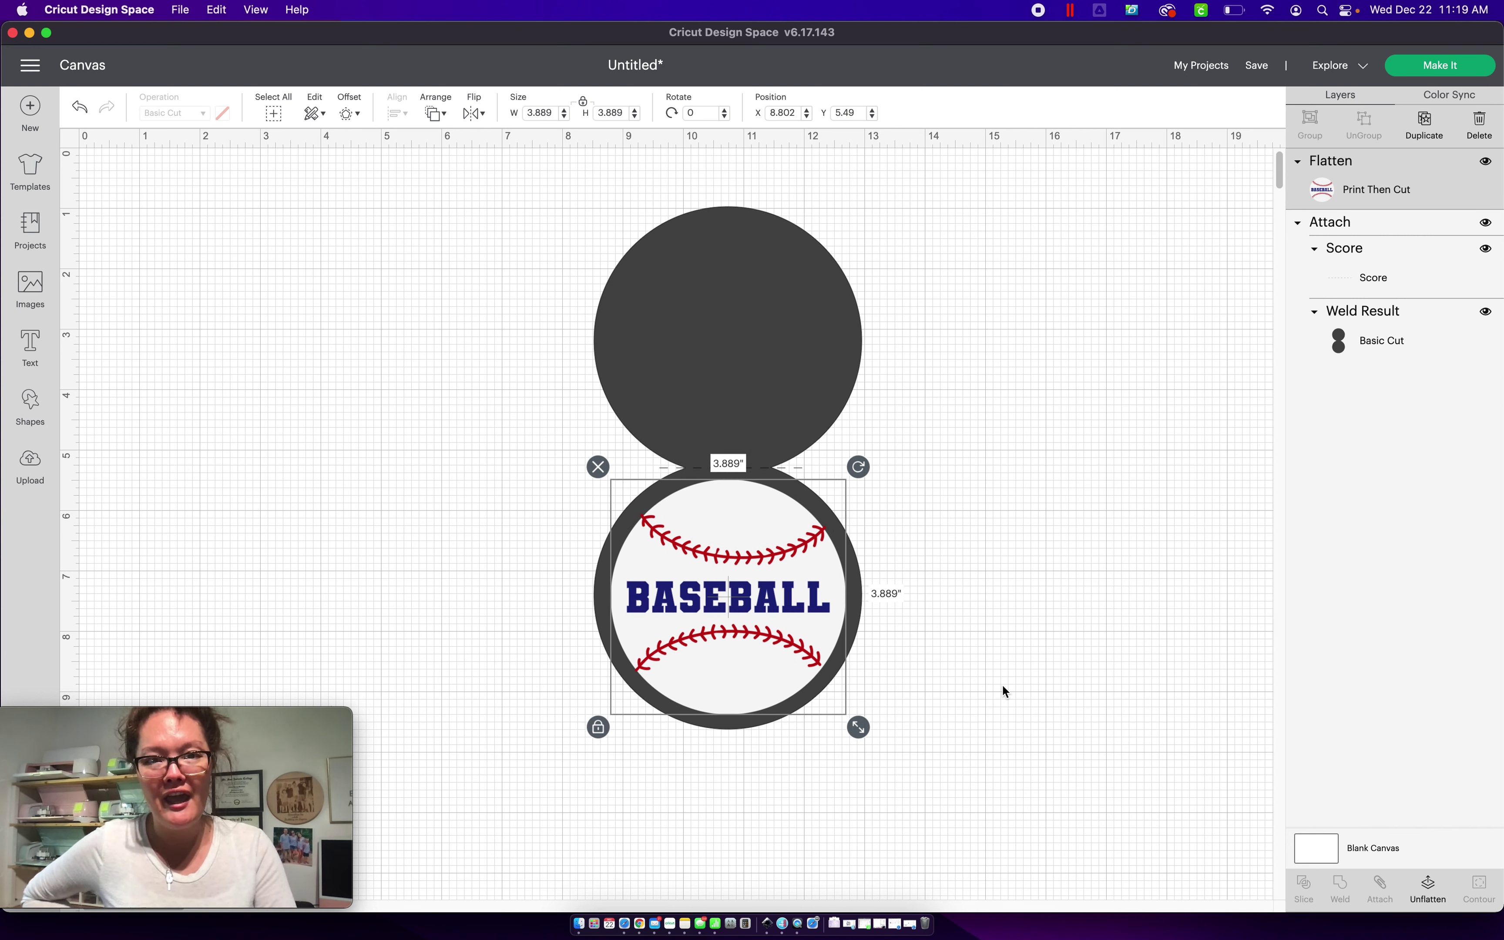